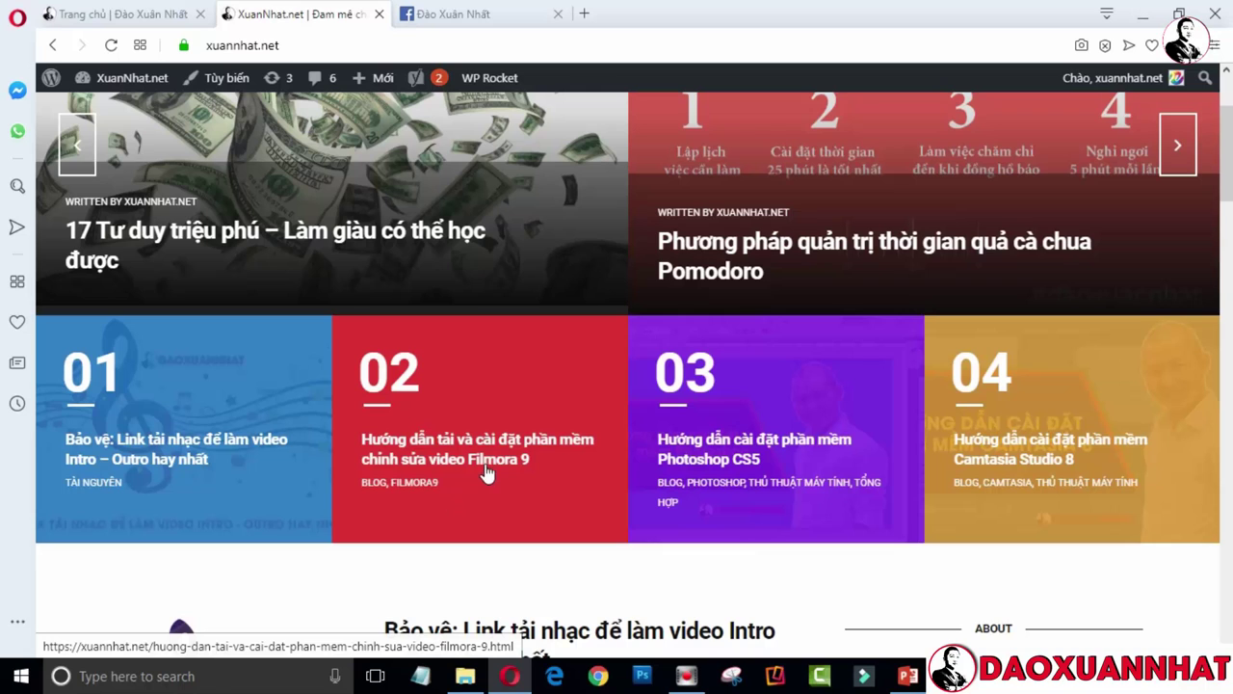
Open the '02 Filmora 9' download and install guide post and scroll down to its video
left_click(473, 461)
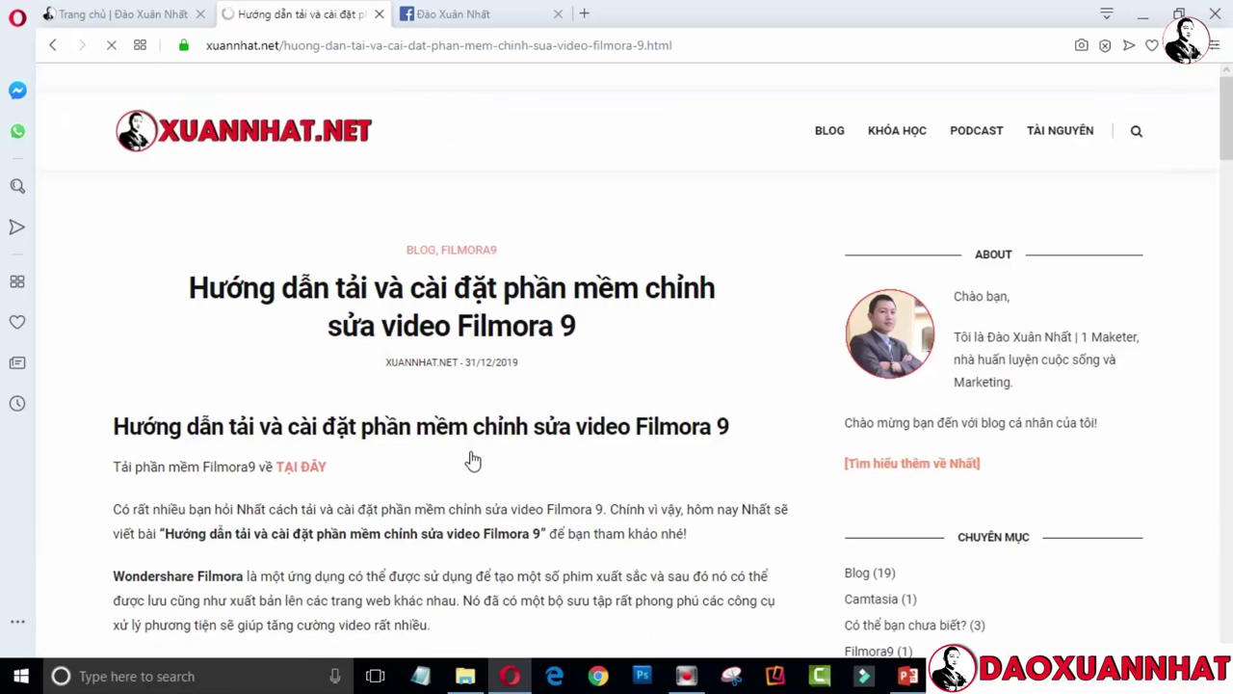
mouse_move(1228, 117)
left_mouse_down()
mouse_move(1230, 279)
mouse_move(1228, 137)
left_mouse_up()
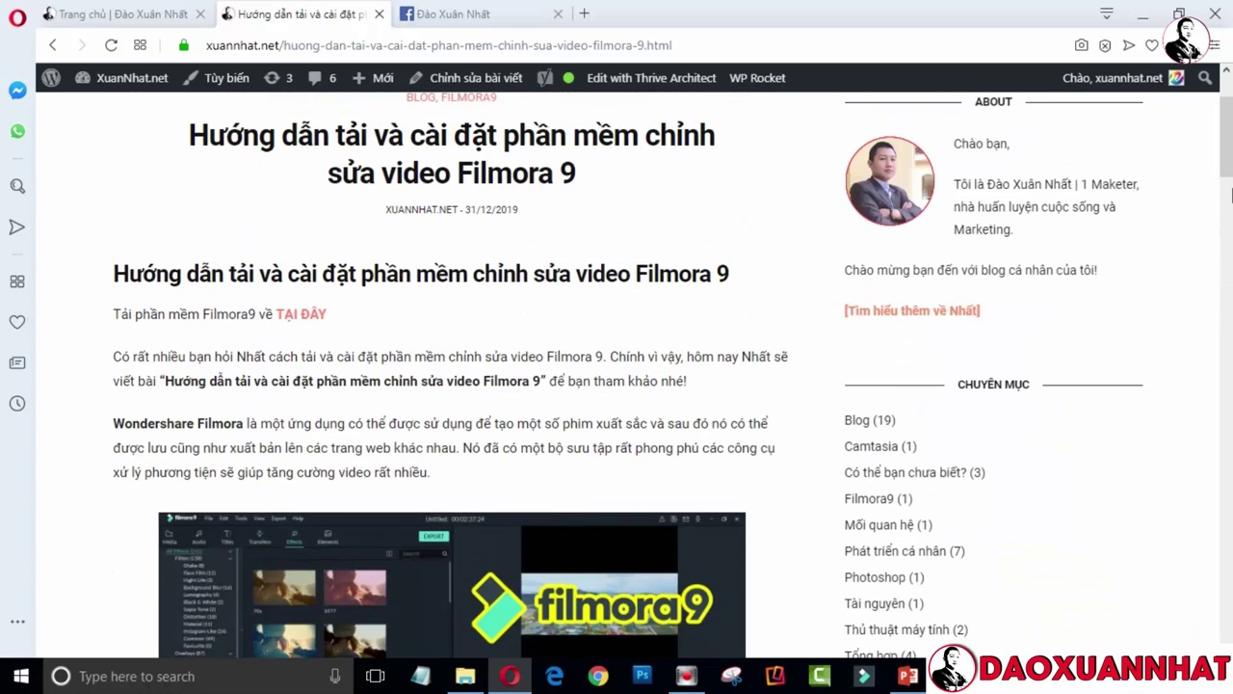
left_click_drag(1230, 196, 1230, 428)
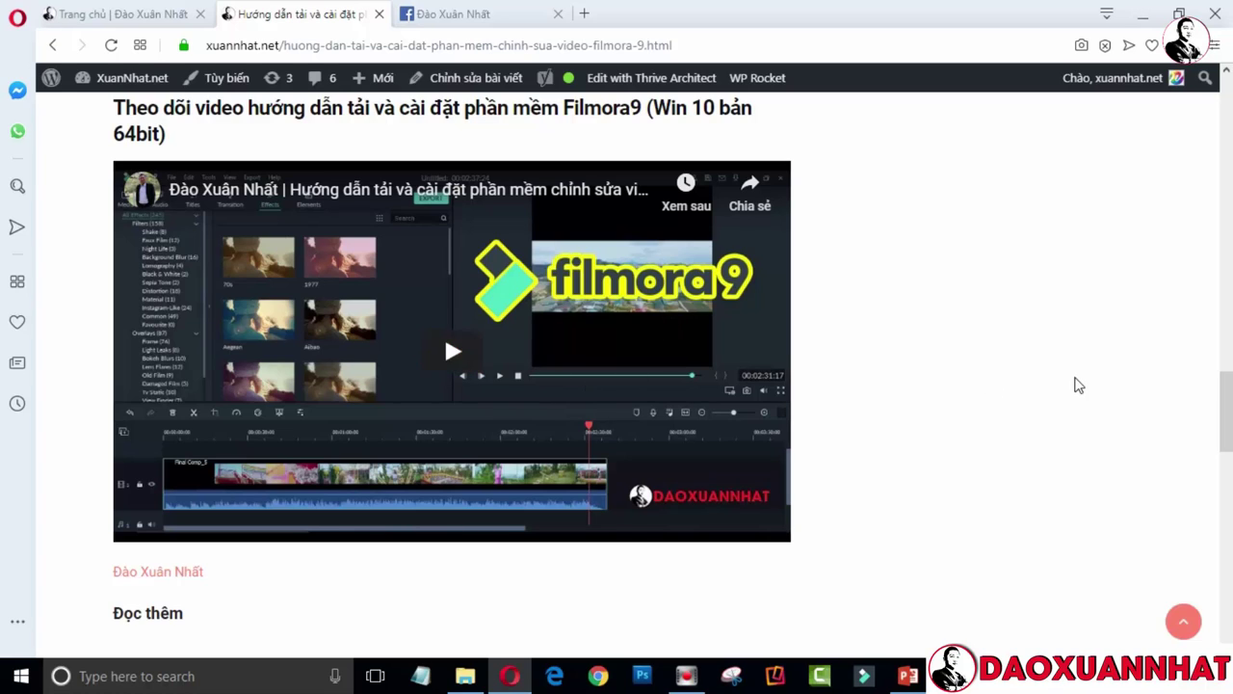
Play the tutorial video, pause it at 0:07, then launch Filmora9 from the taskbar
left_click(453, 351)
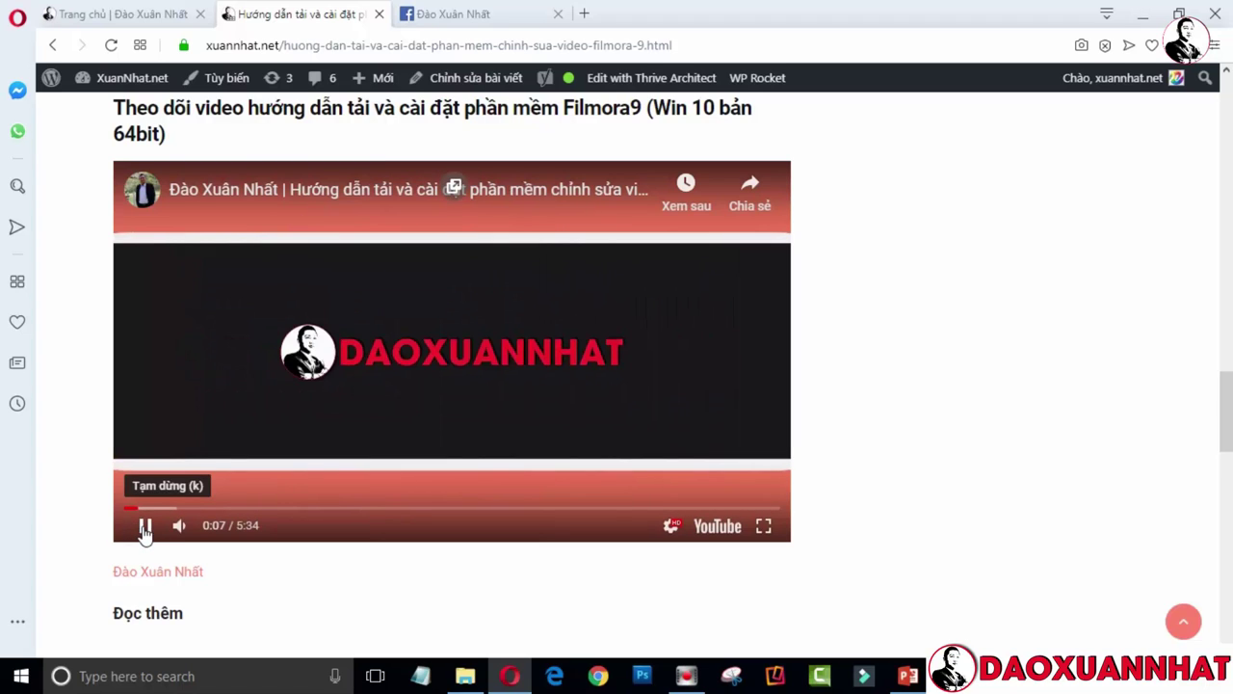
left_click(145, 528)
left_click(750, 373)
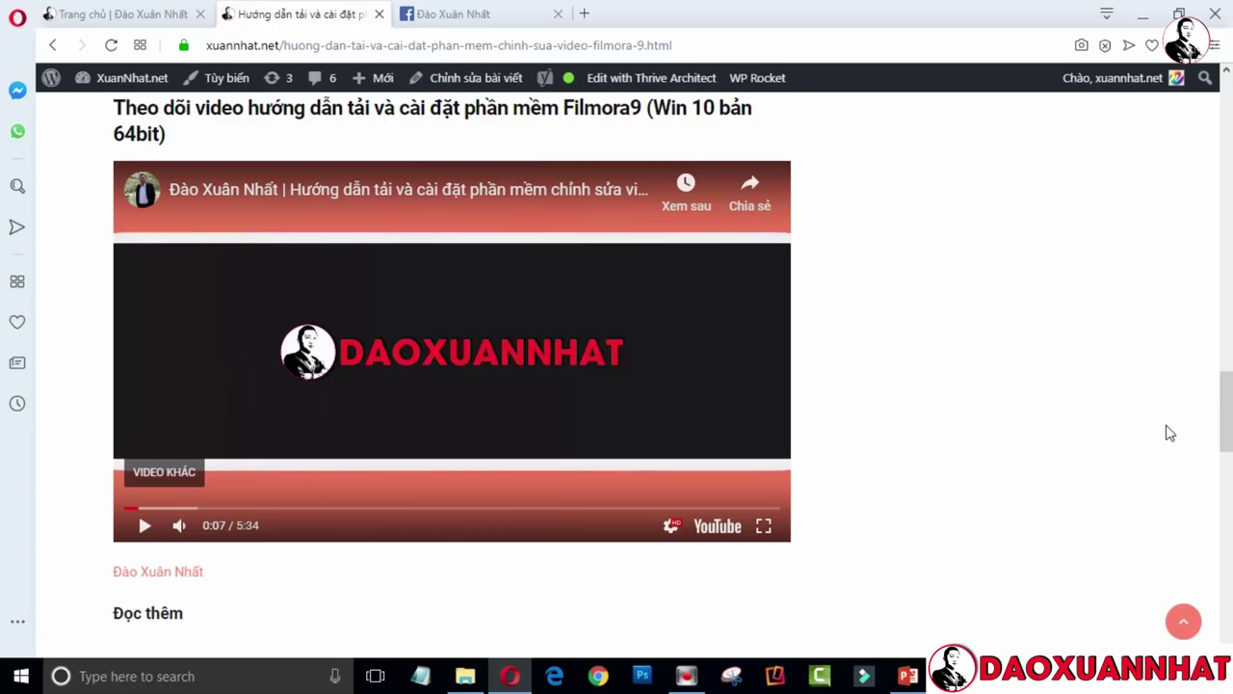
left_click_drag(1226, 414, 1226, 114)
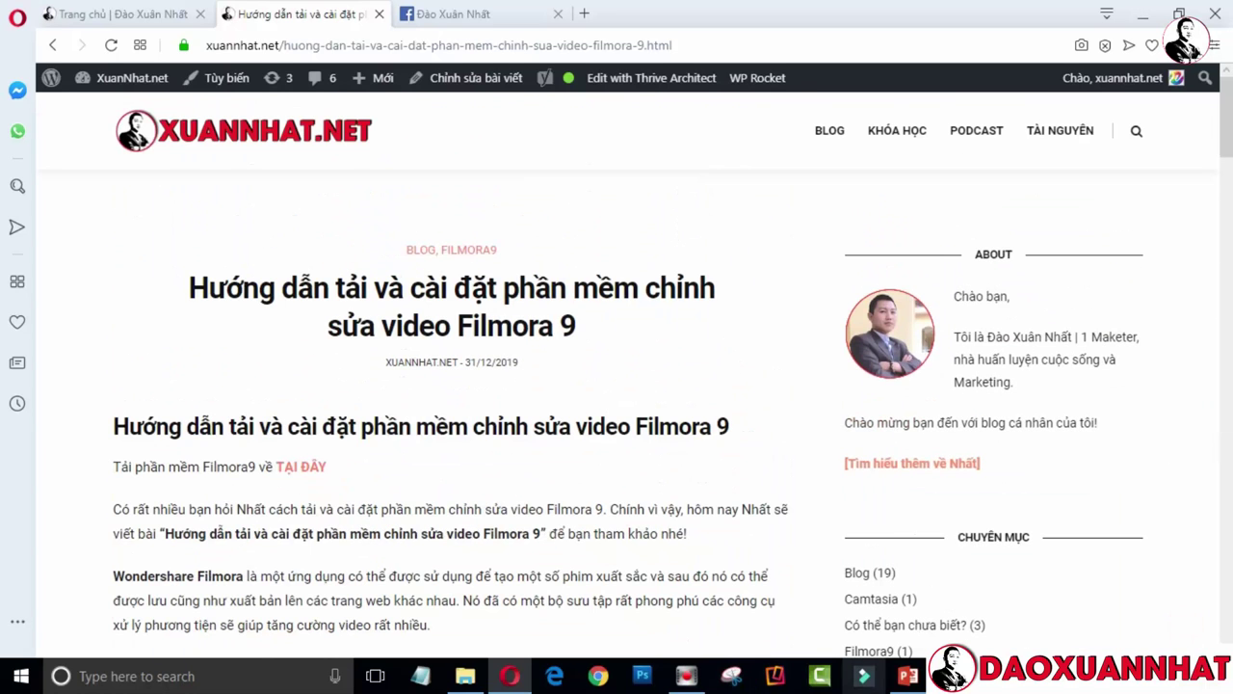
left_click(864, 680)
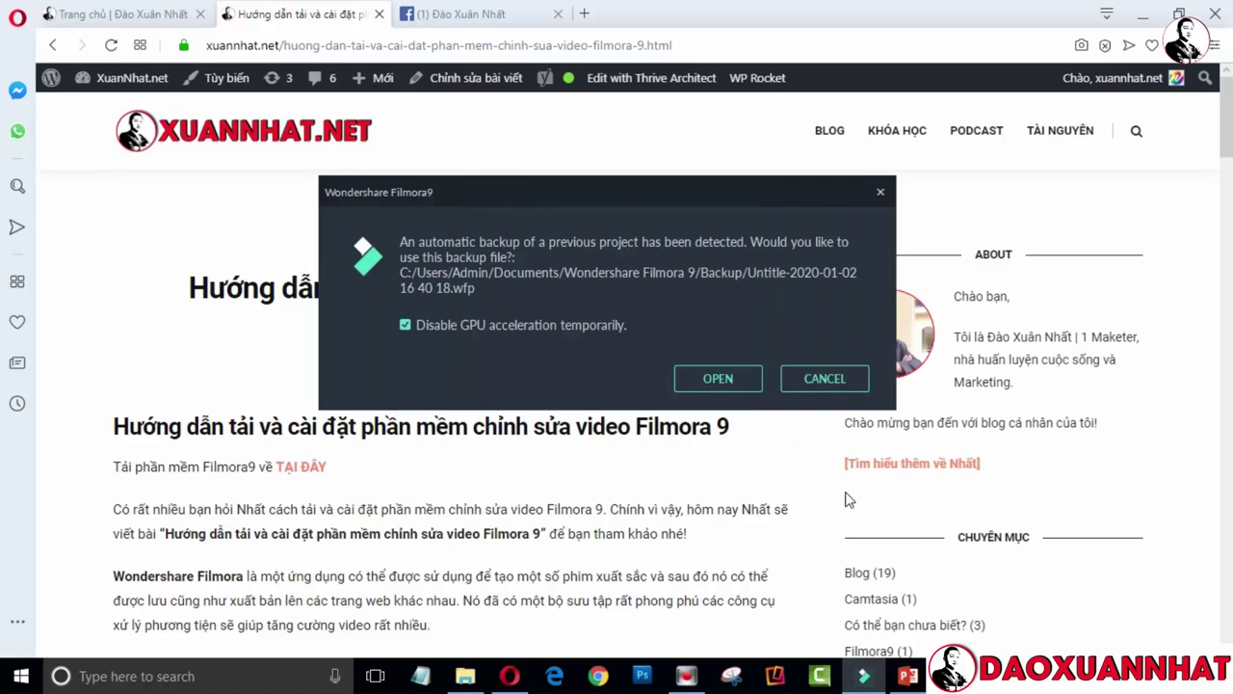
Dismiss the backup prompt and start a new project with the 16:9 Widescreen aspect ratio
key("Return")
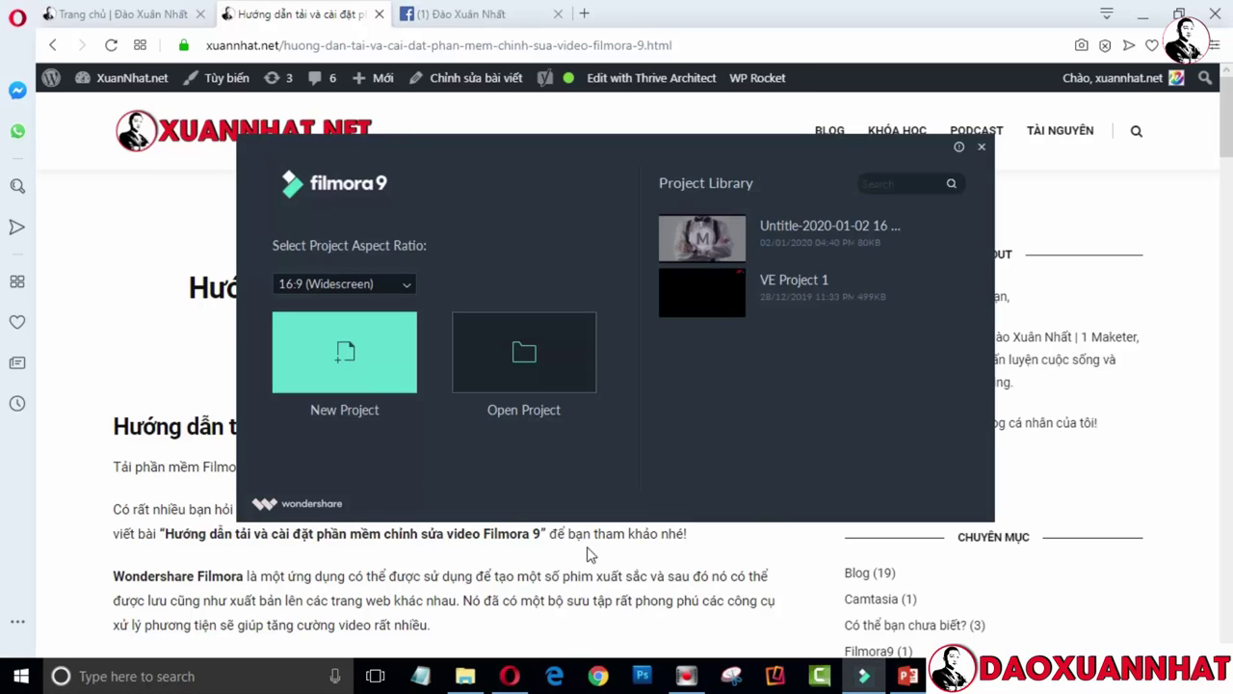
left_click(411, 284)
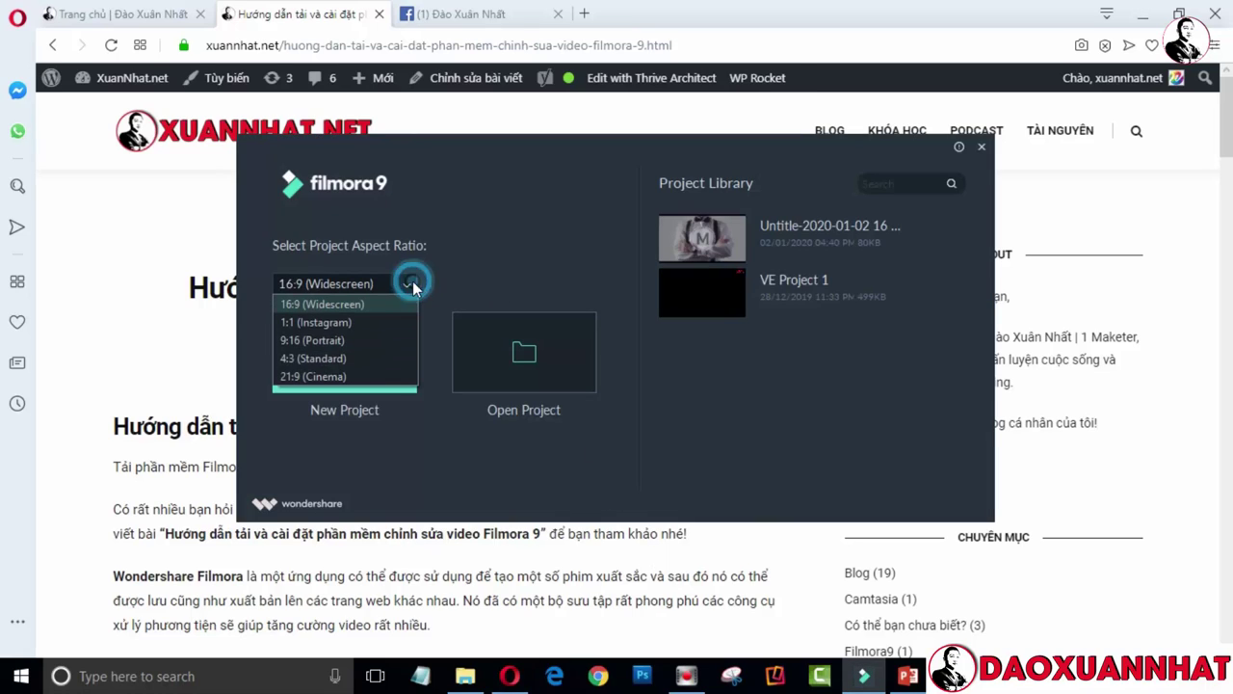
left_click(356, 304)
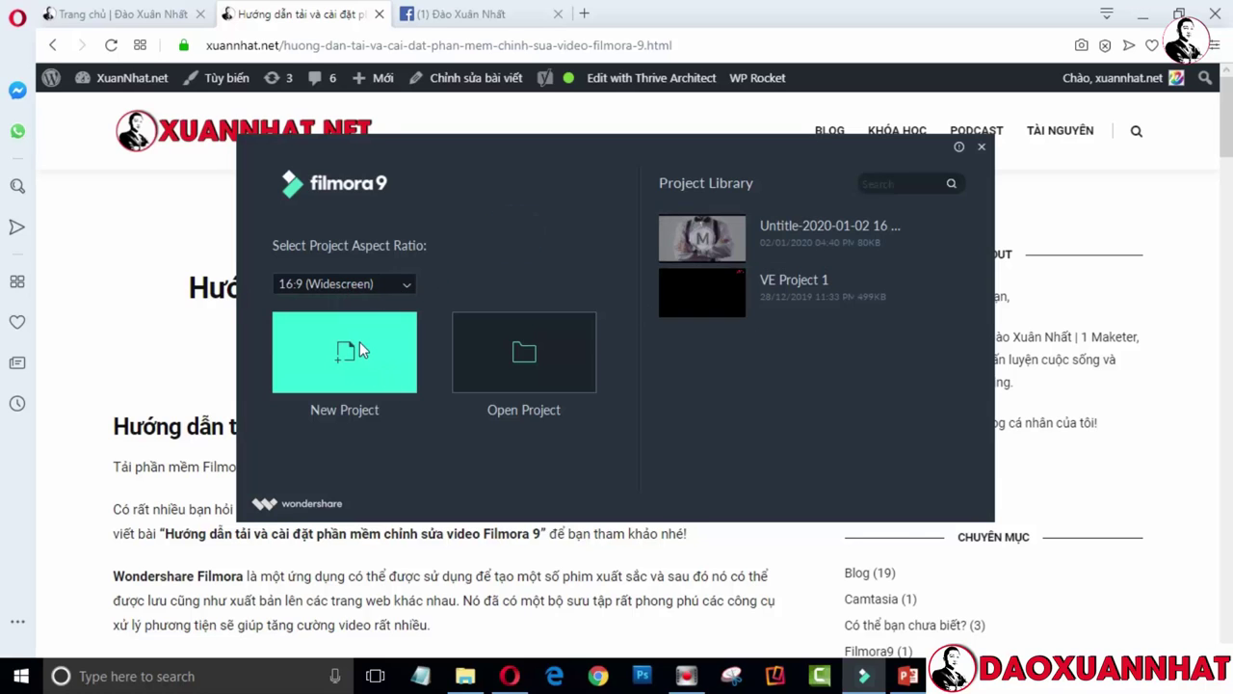
left_click(356, 349)
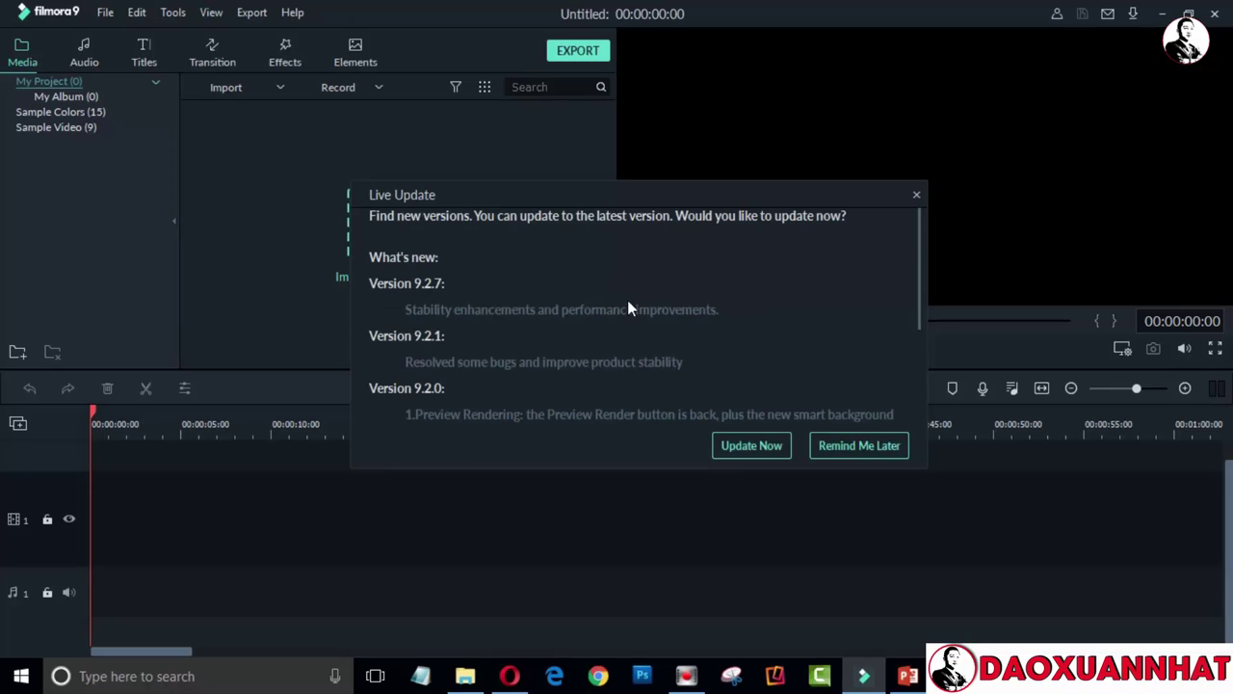
Postpone the software update and download the Title 11 template from the Titles library
left_click(858, 446)
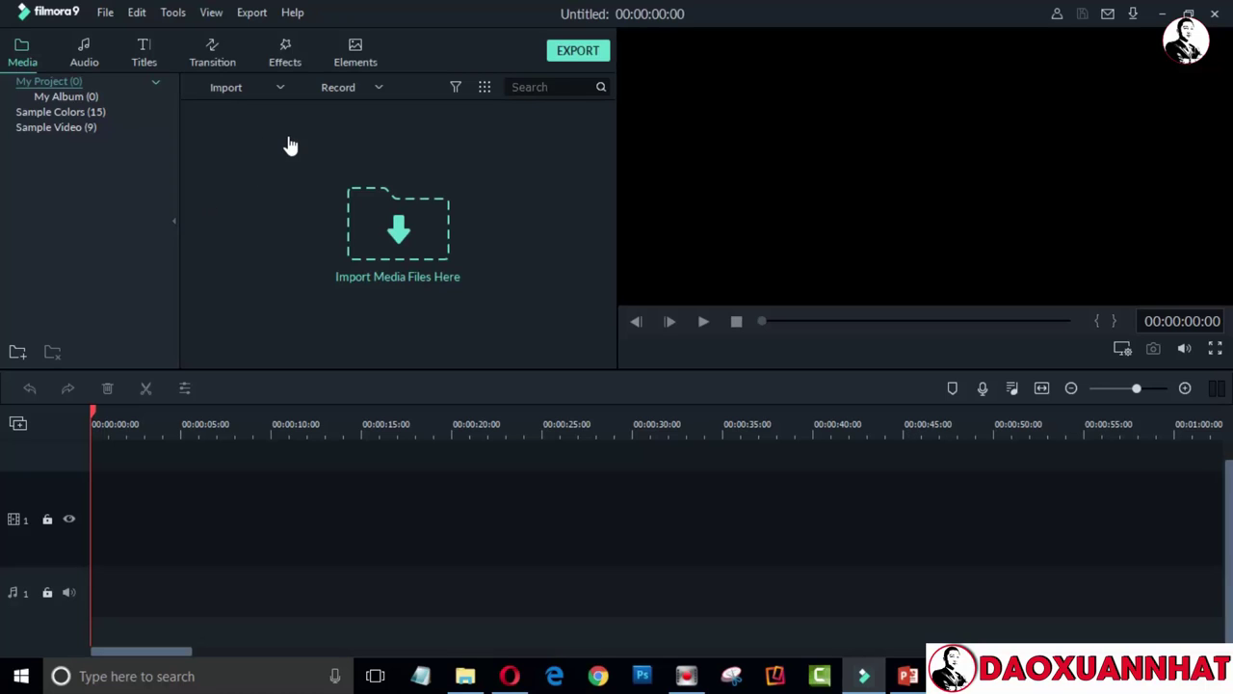
left_click(141, 57)
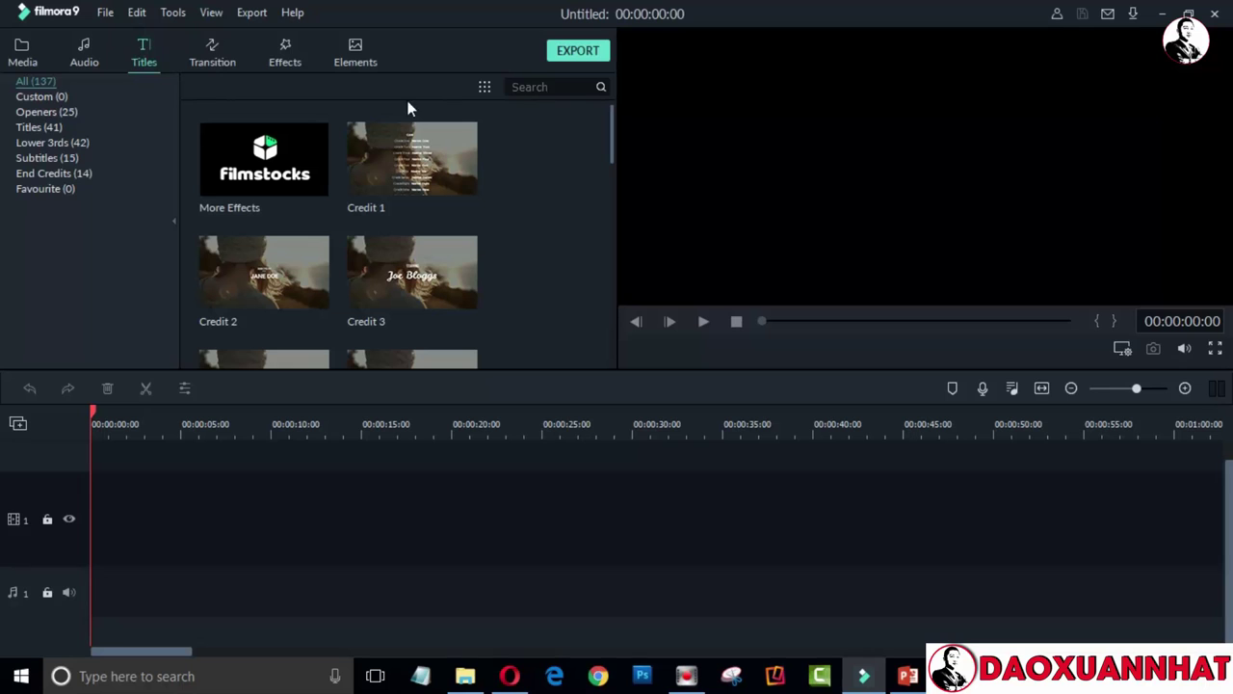
left_click_drag(611, 124, 613, 336)
left_click(612, 332)
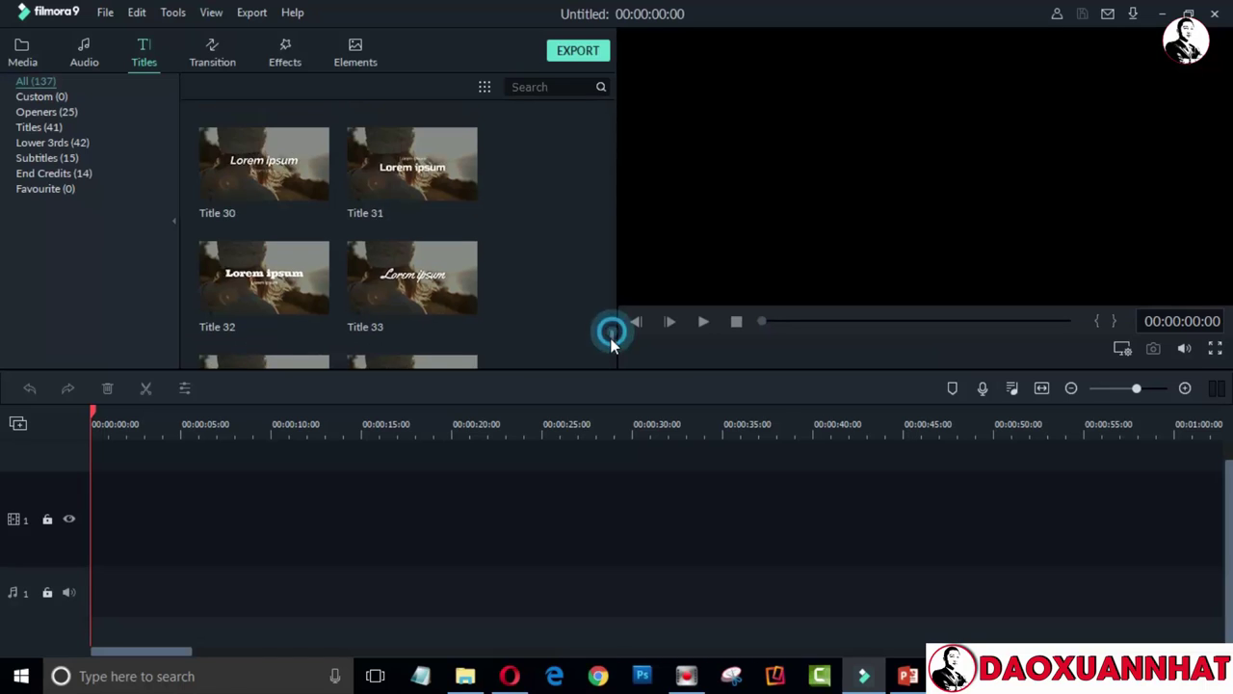
left_click(612, 357)
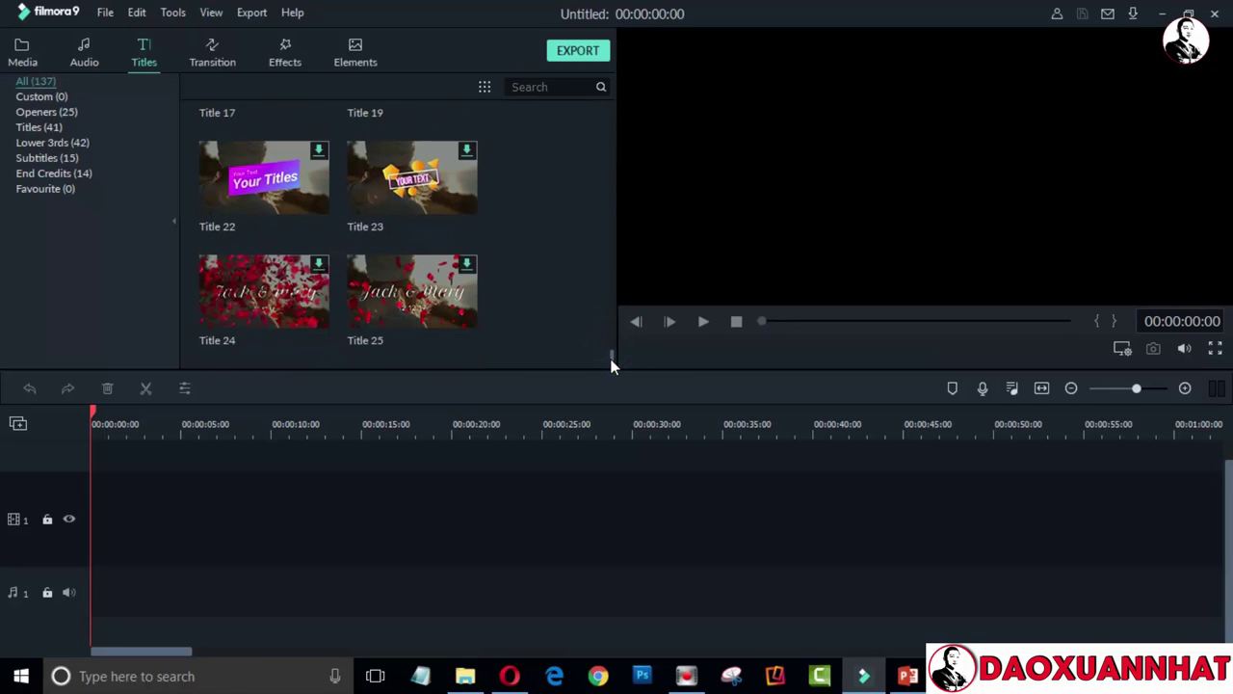
scroll(611, 350, "up", 5)
mouse_move(611, 342)
left_mouse_down()
mouse_move(605, 222)
mouse_move(611, 344)
left_mouse_up()
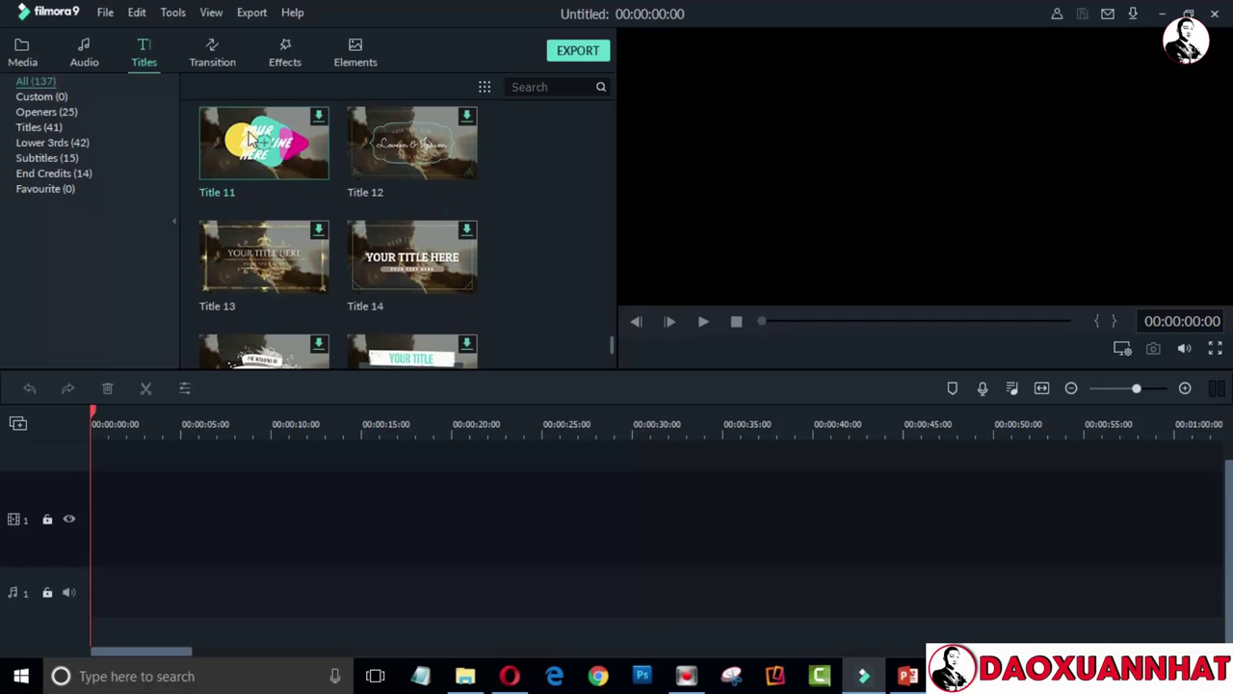
right_click(318, 114)
left_click(352, 151)
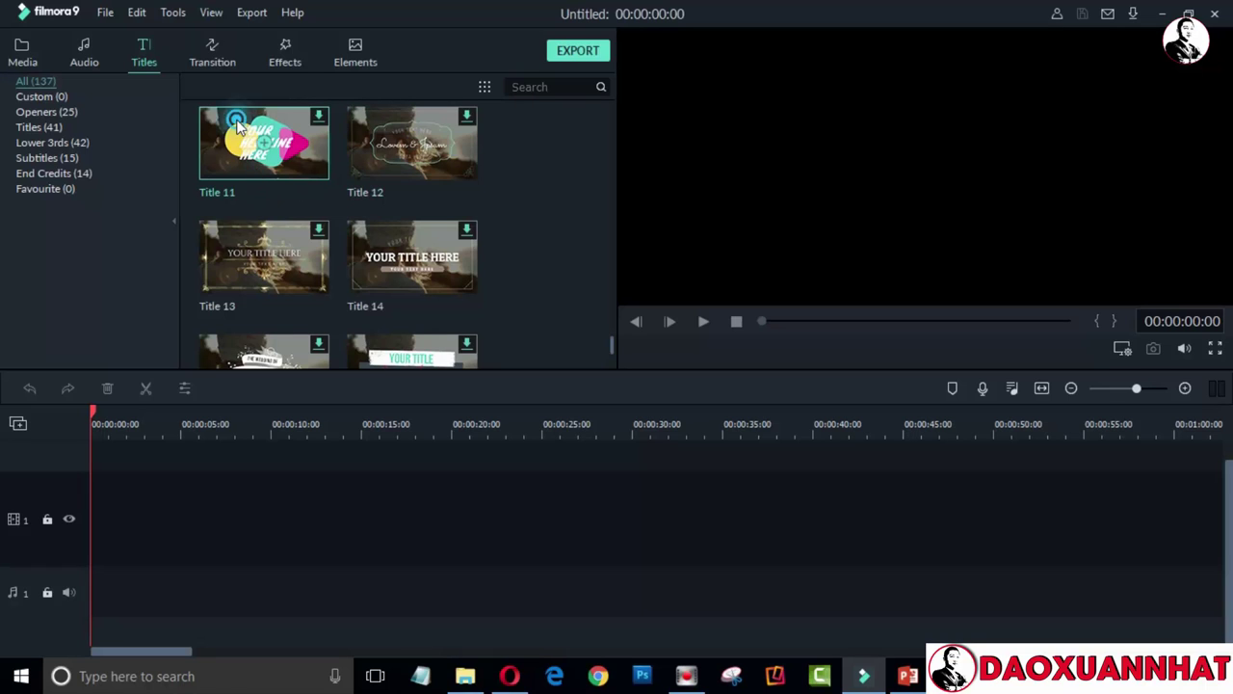
Open and cancel the media import, then bring the Opera browser back to front
left_click(22, 50)
left_click(388, 228)
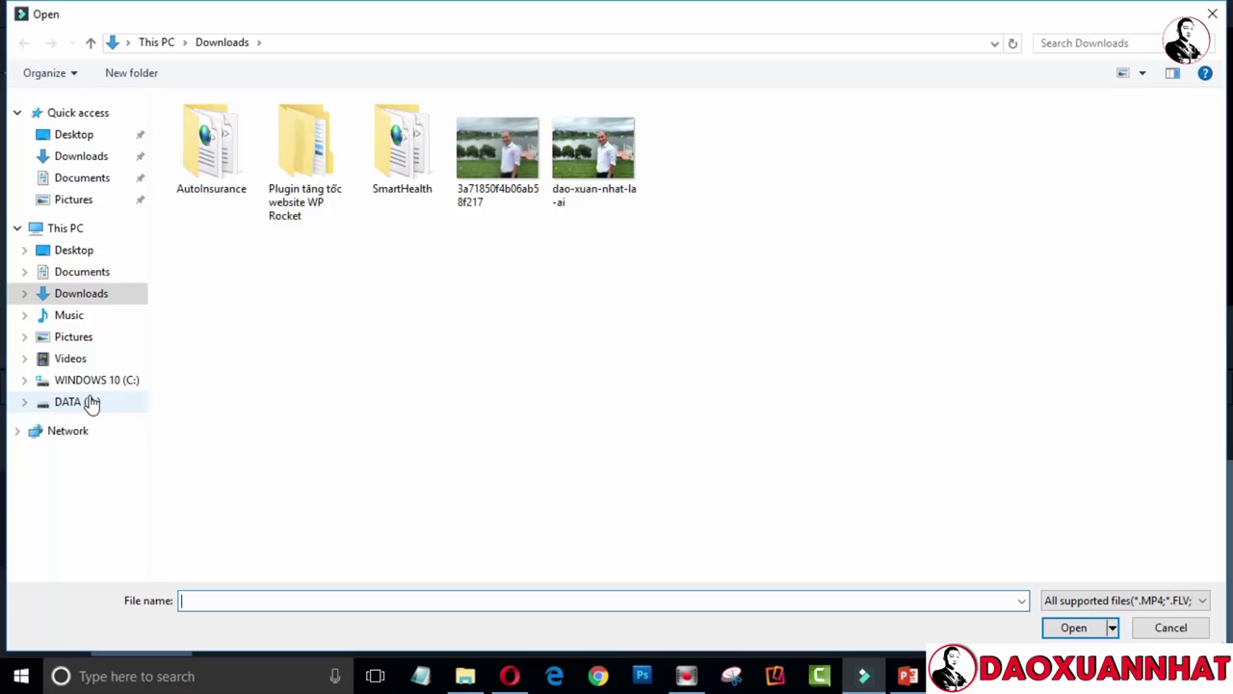
left_click(1171, 627)
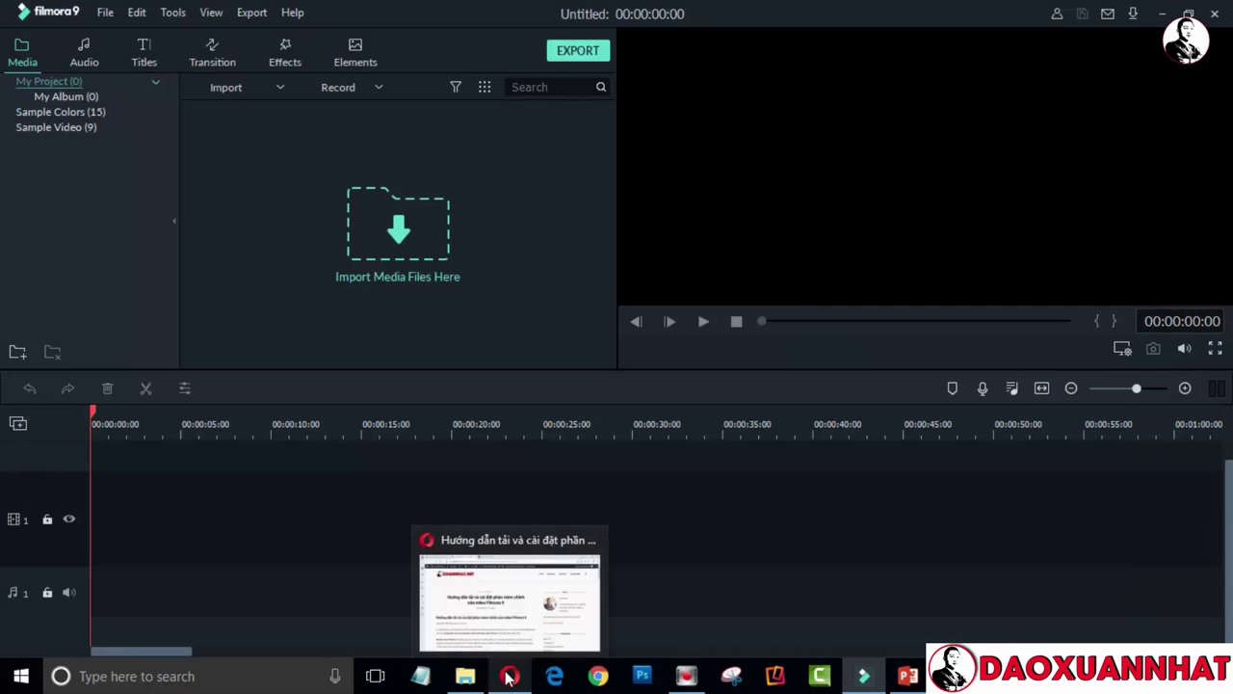
left_click(510, 675)
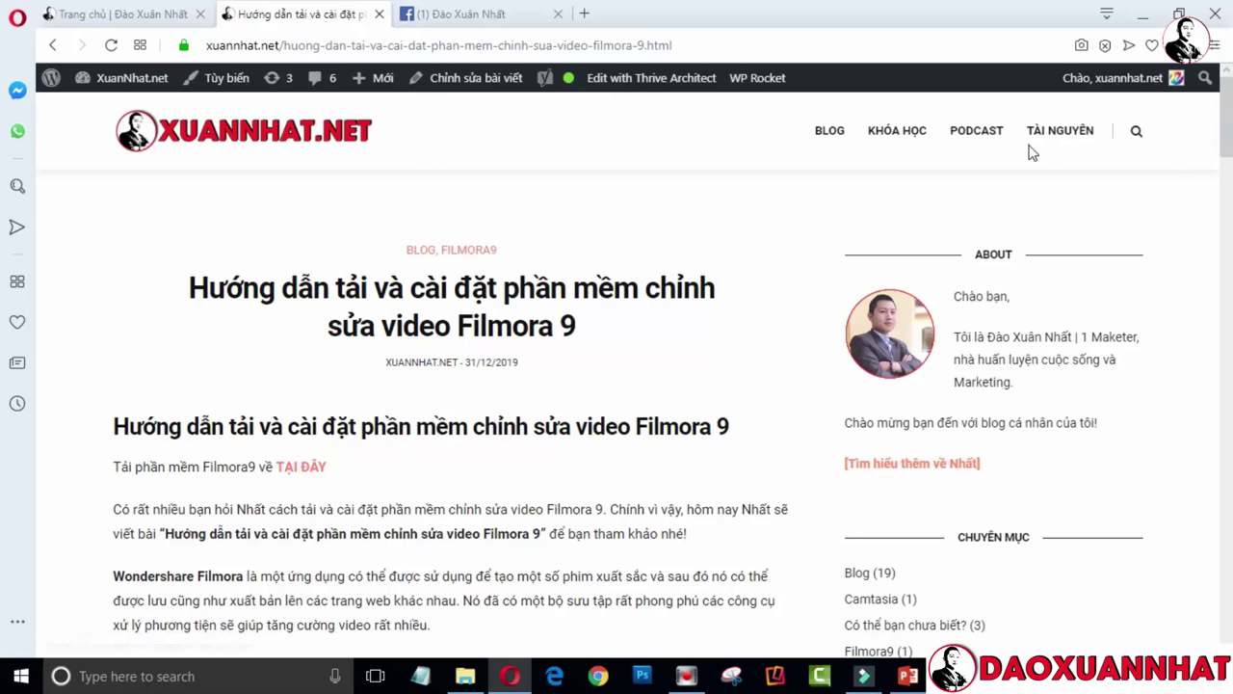
Open the intro-outro music links post from the Tài nguyên resources category
left_click(981, 140)
left_click(1048, 142)
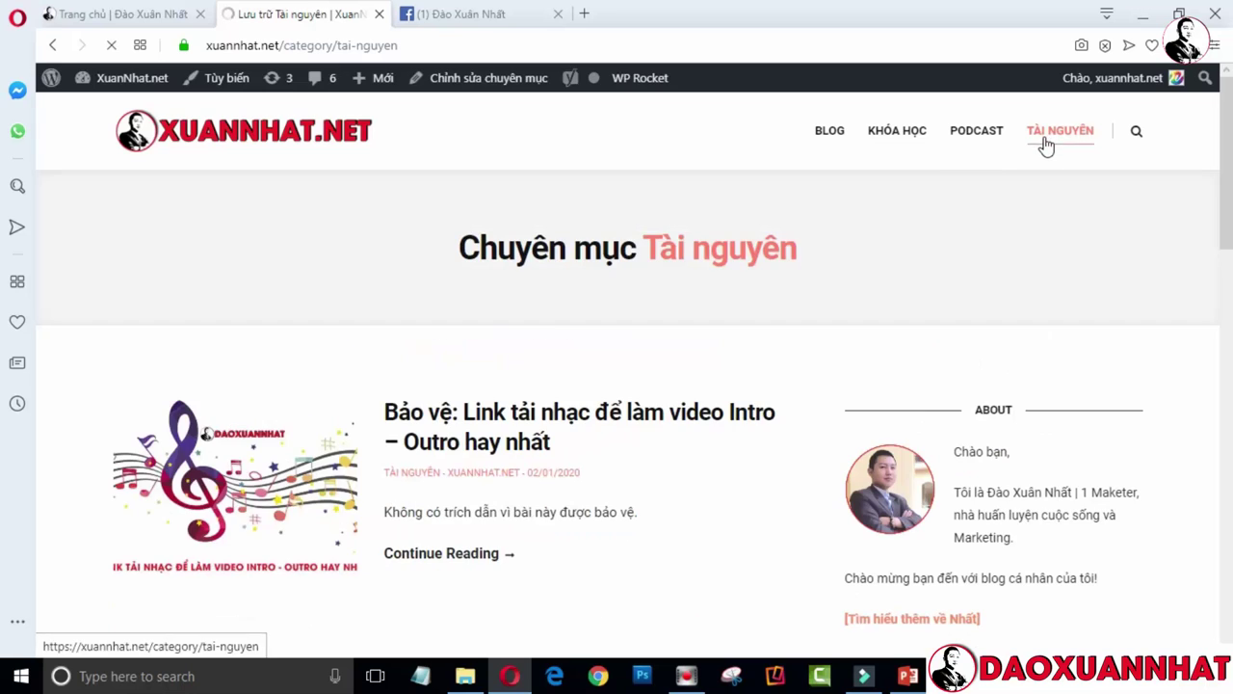
scroll(1231, 217, "down", 1)
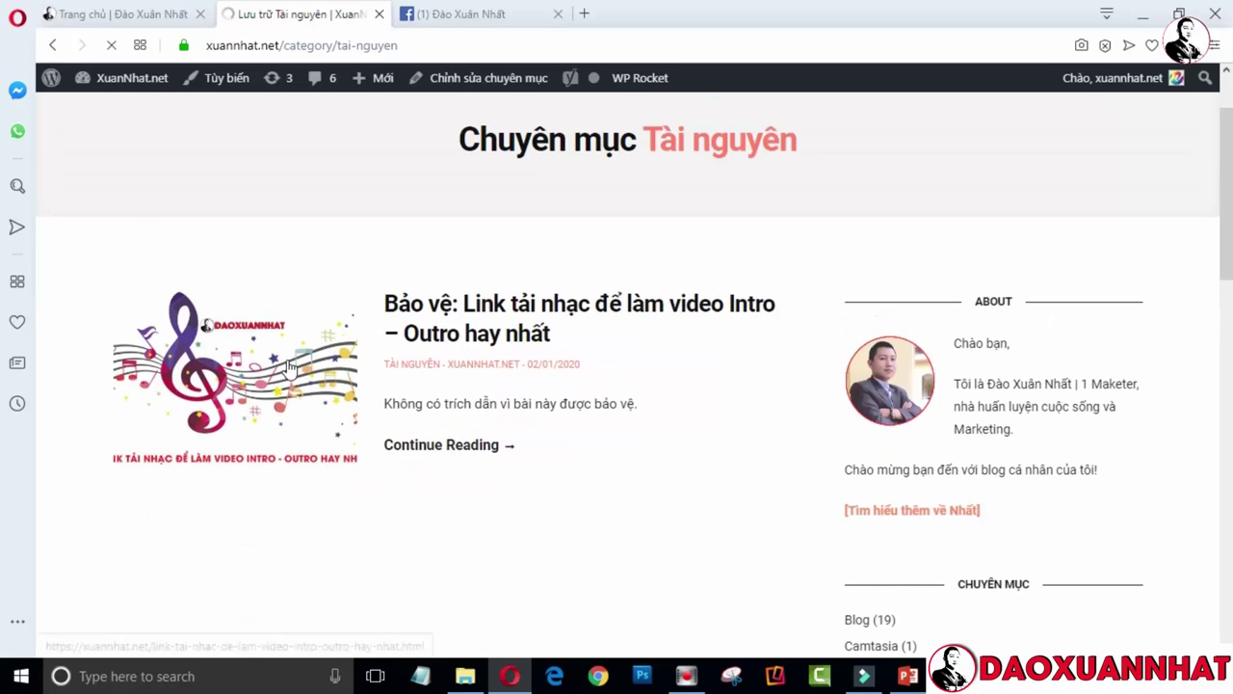
left_click(470, 289)
scroll(1230, 249, "down", 5)
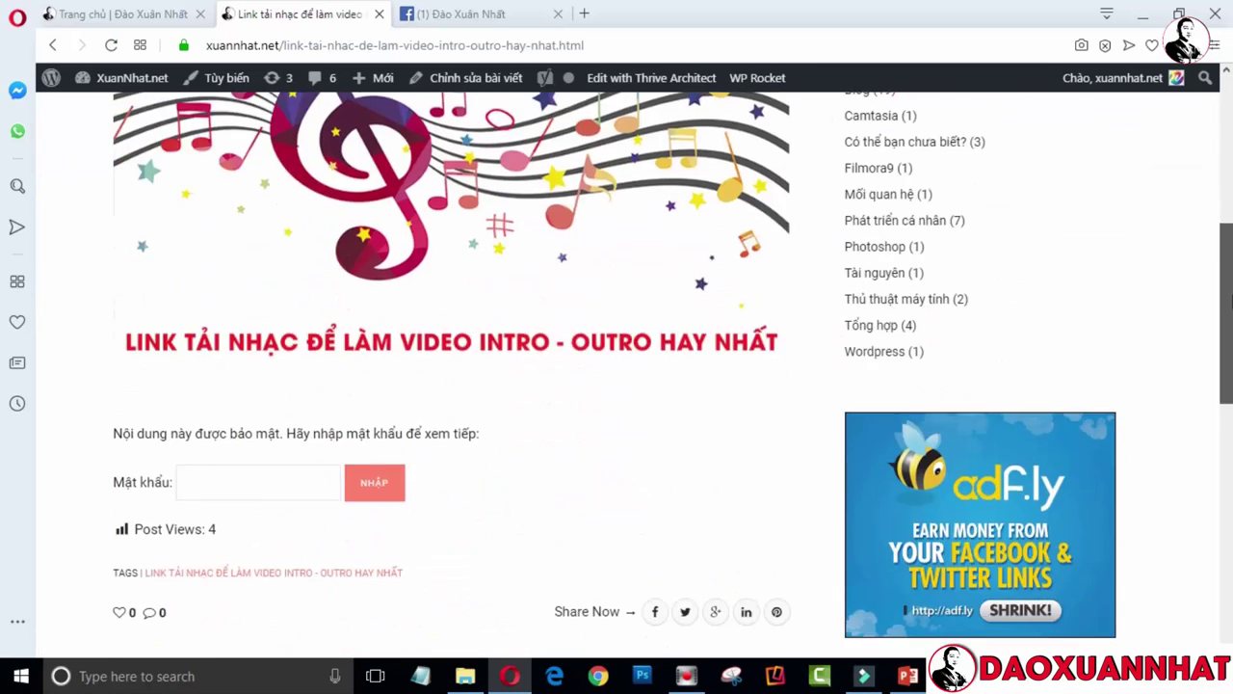
scroll(1230, 248, "up", 2)
left_click_drag(1231, 248, 1231, 342)
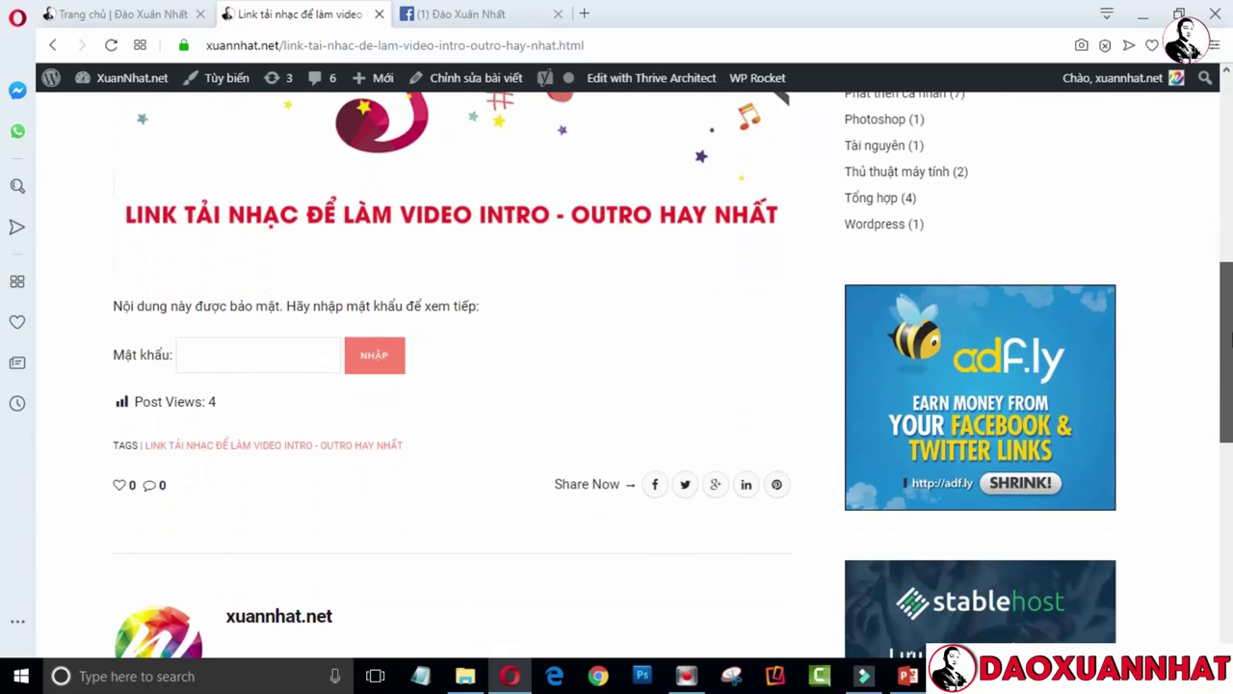
Unlock the post with its password via NHẬP and open the TẠI ĐÂY music download link
left_click(218, 352)
type("1")
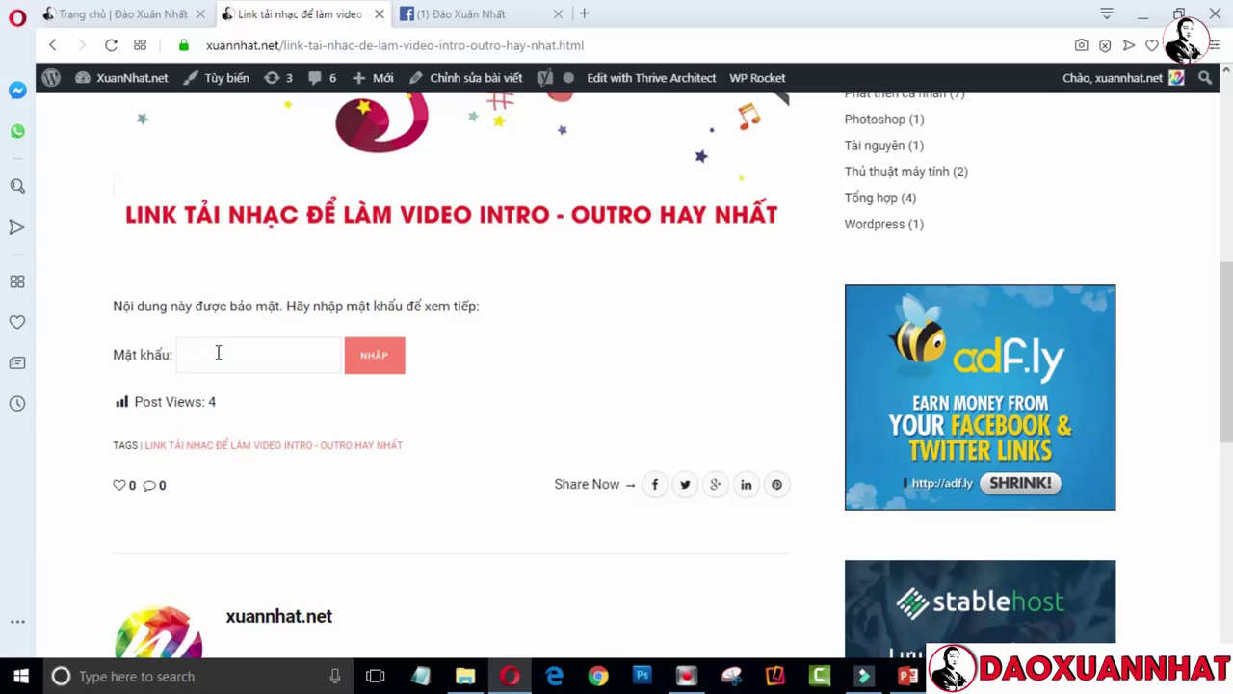
type("234567")
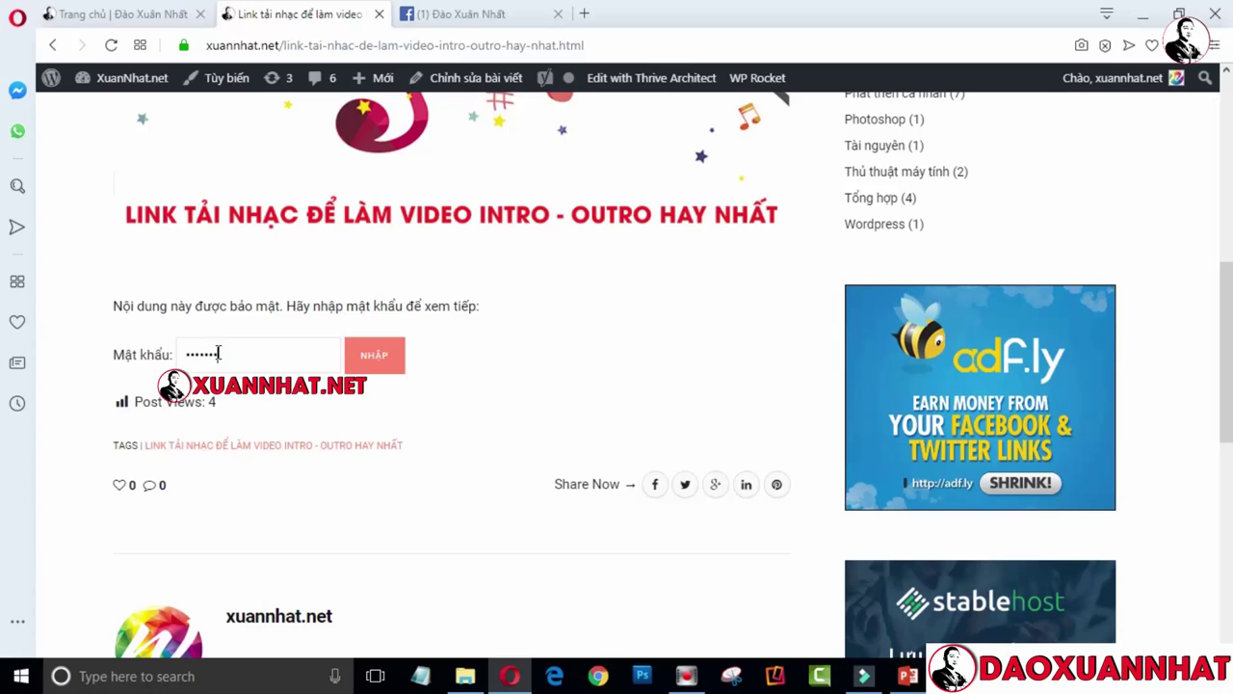
type("89012")
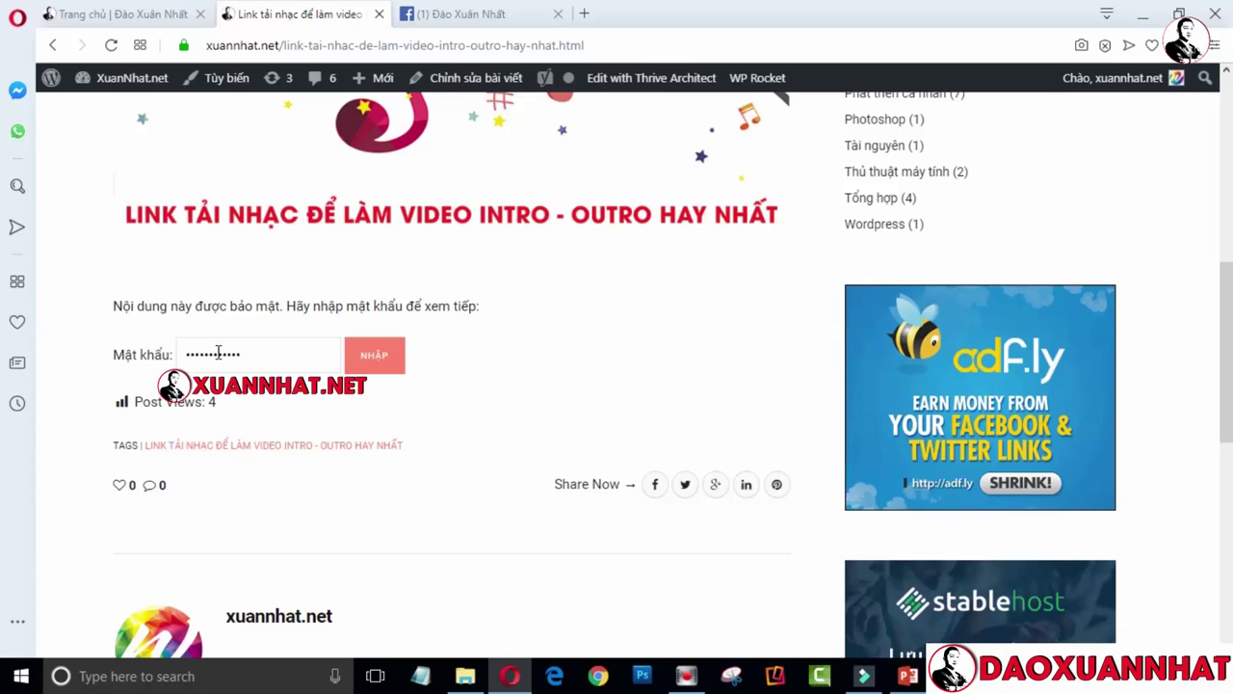
left_click(403, 358)
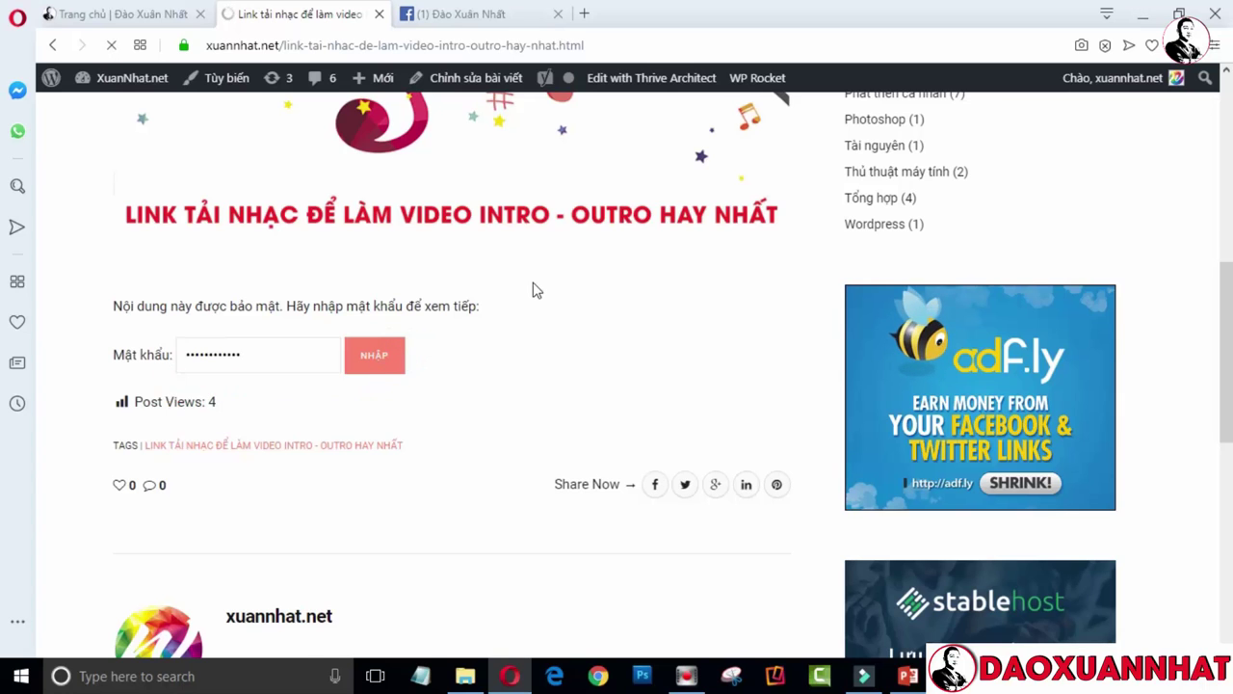
scroll(340, 412, "down", 5)
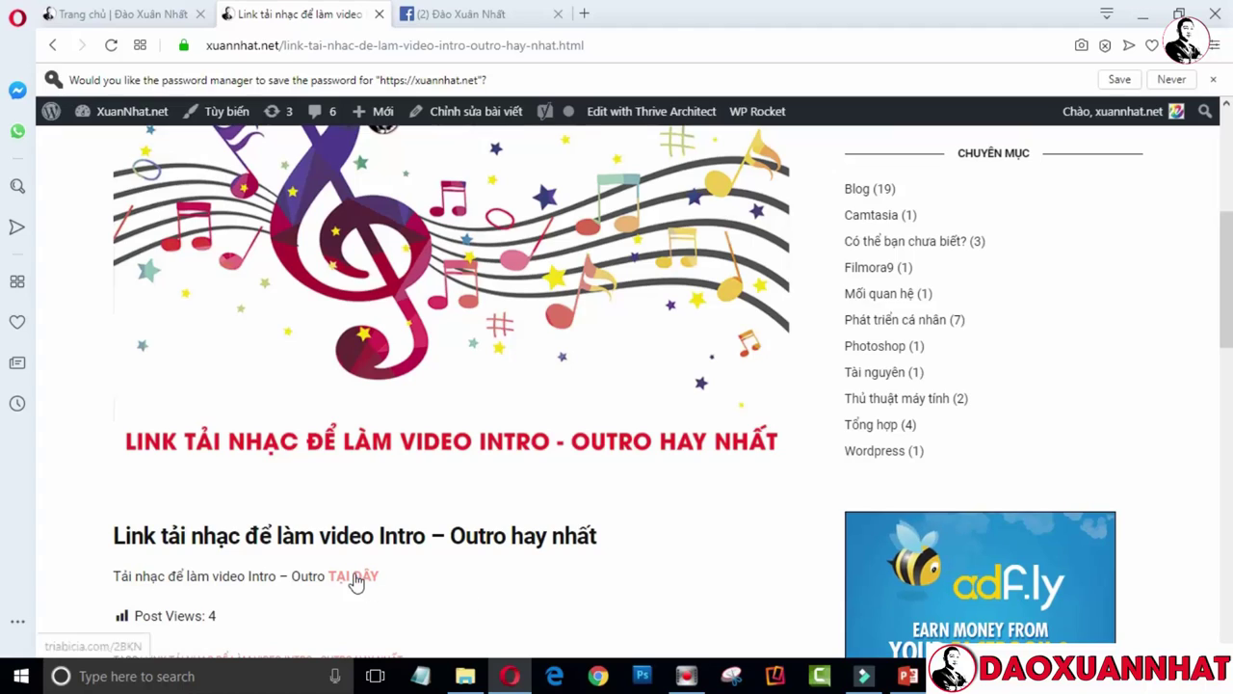
left_click(355, 577)
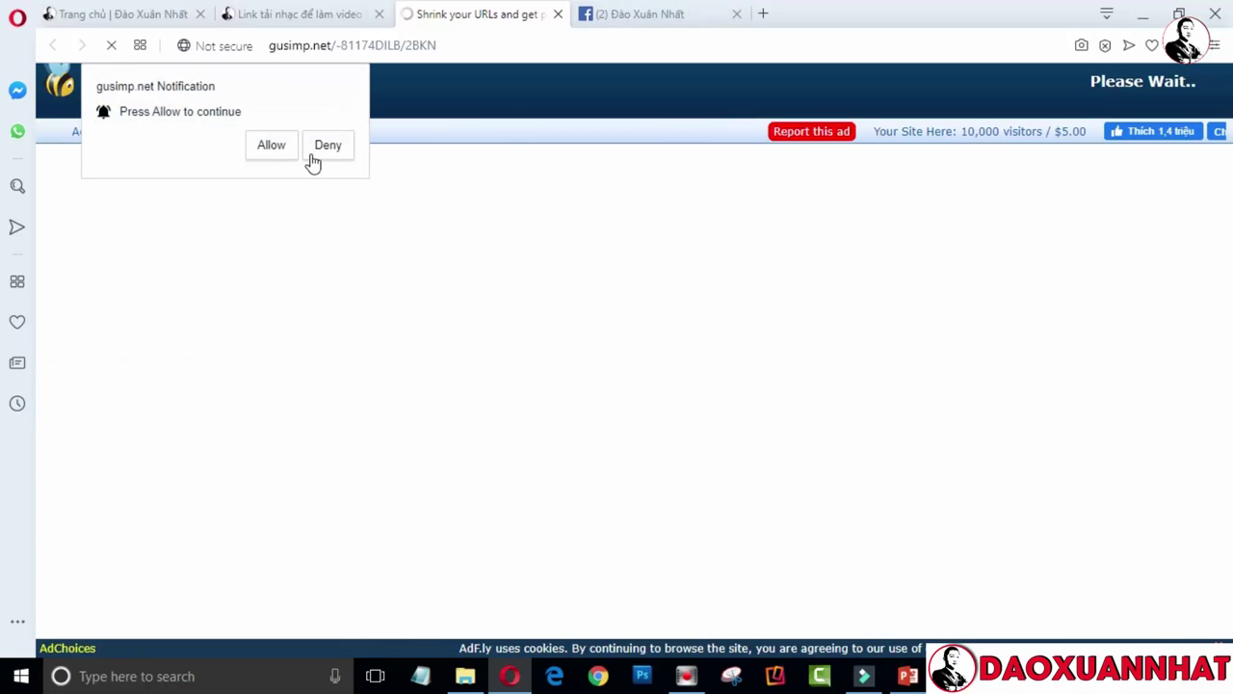
Get past the adf.ly ad page and Nutaku ad tab to the Nhạc Intro XuanNhat.net Drive folder
left_click(315, 145)
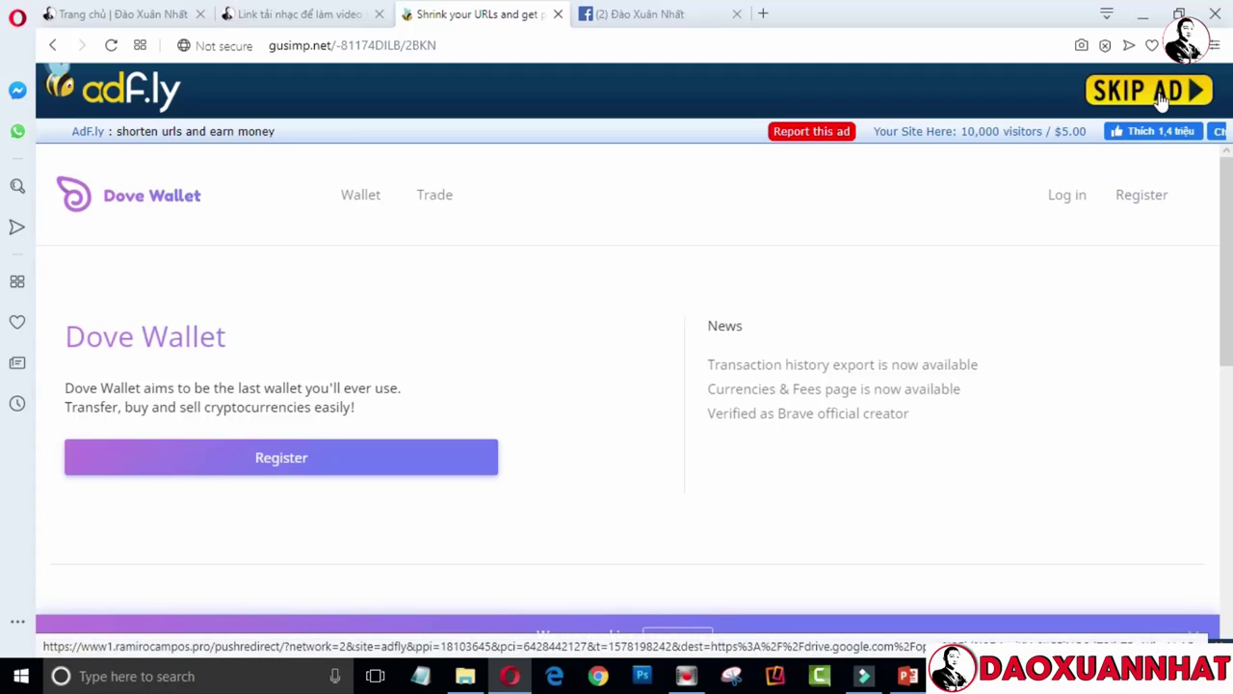
left_click(1024, 164)
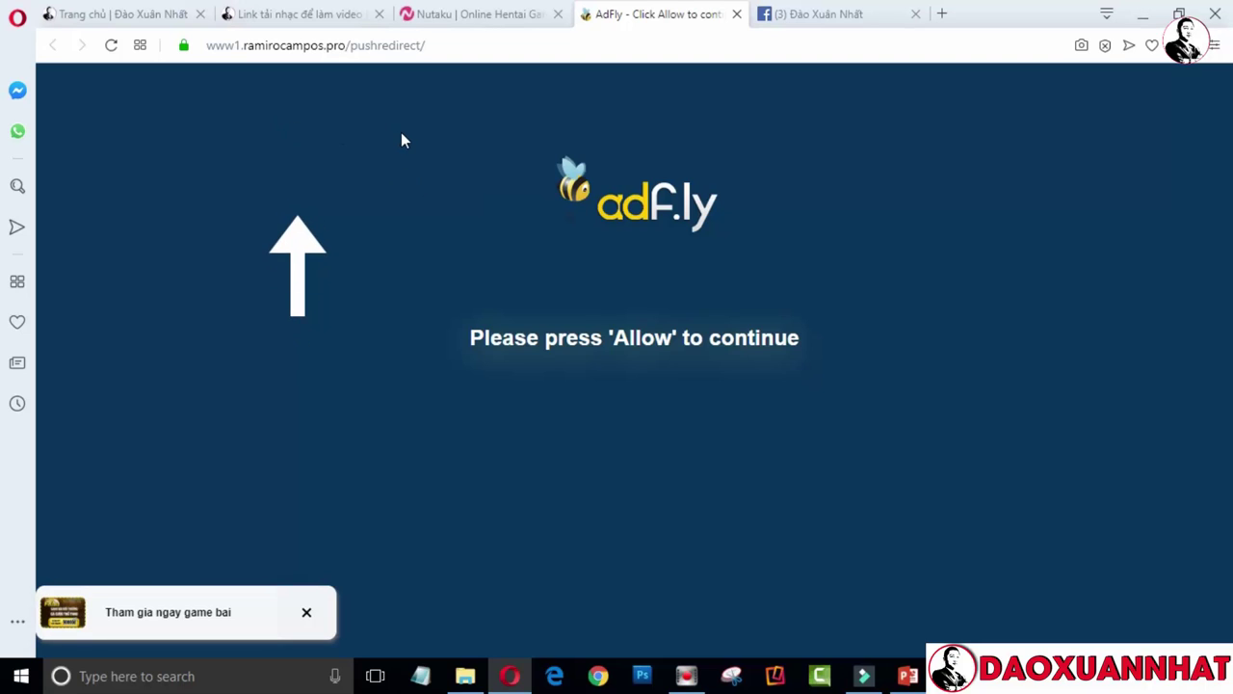
left_click(557, 13)
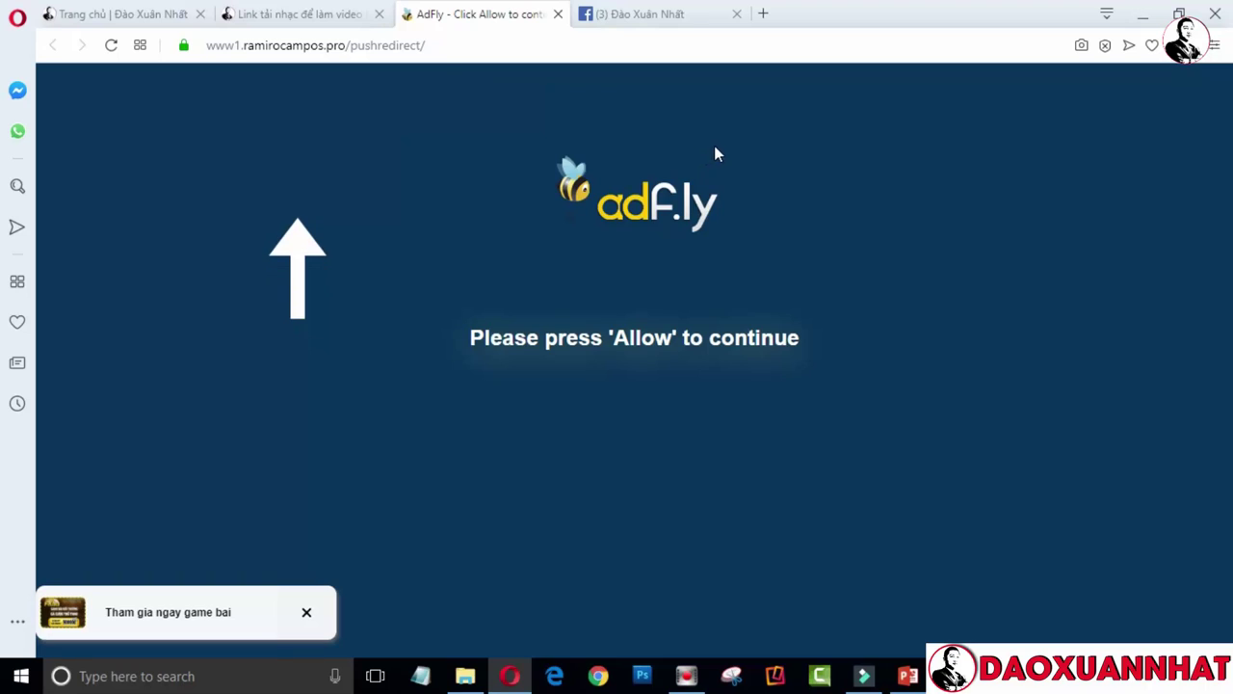
left_click(347, 138)
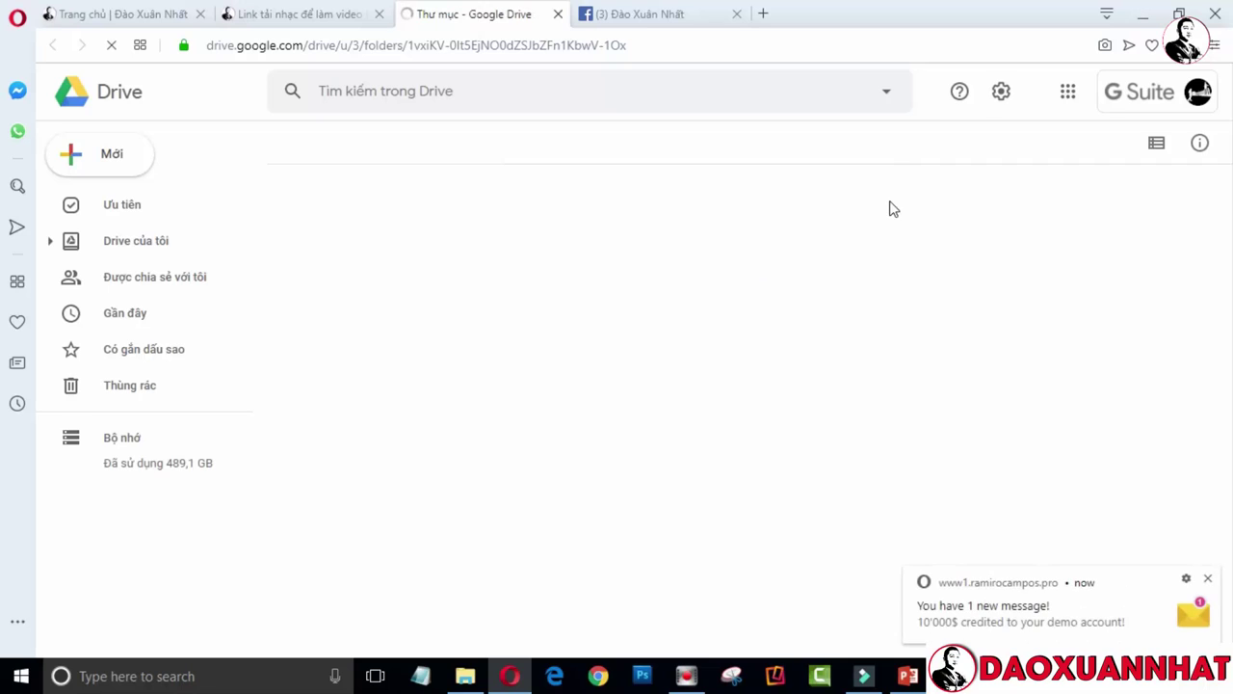
Dismiss the message popup and start a Tải xuống download of the whole music folder
left_click(1208, 578)
left_click_drag(1177, 206, 1183, 578)
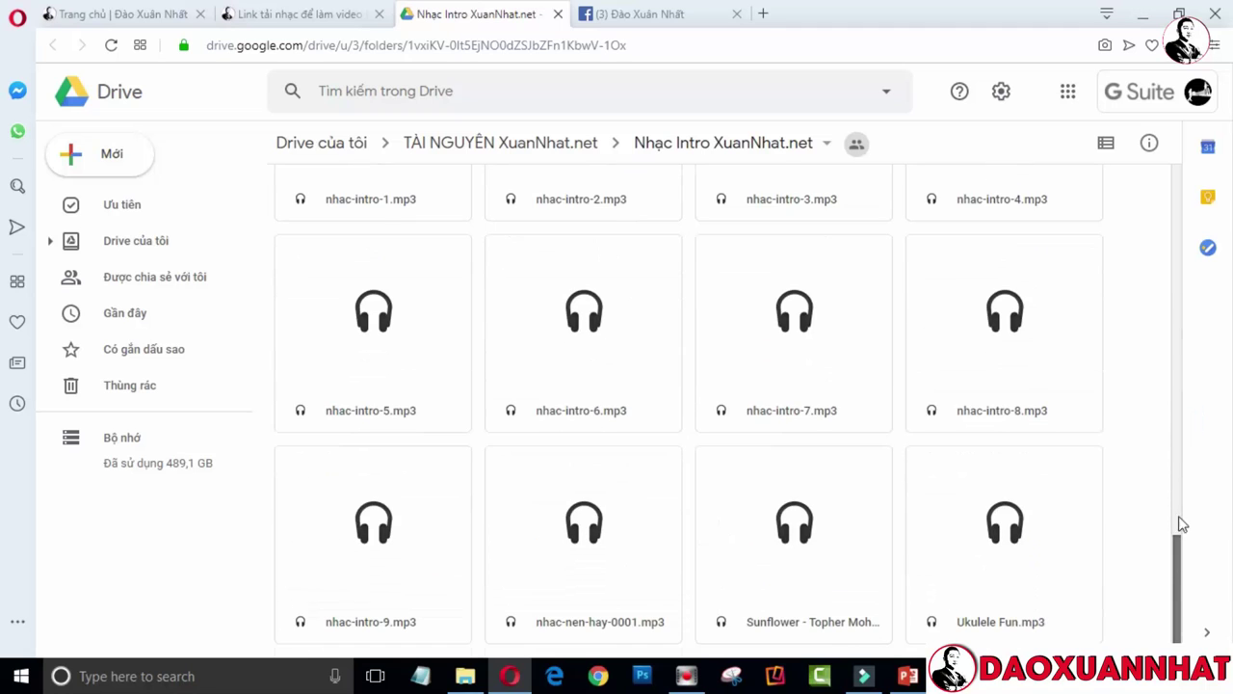
left_click_drag(1178, 524, 1170, 166)
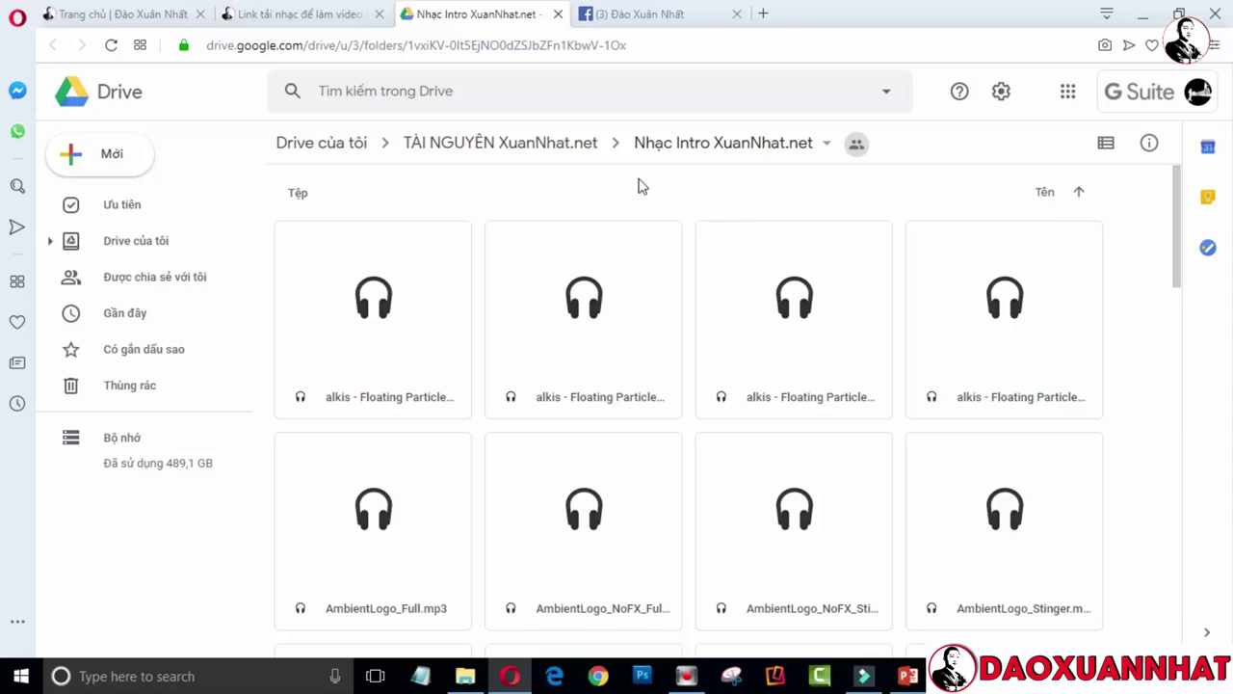
left_click(690, 148)
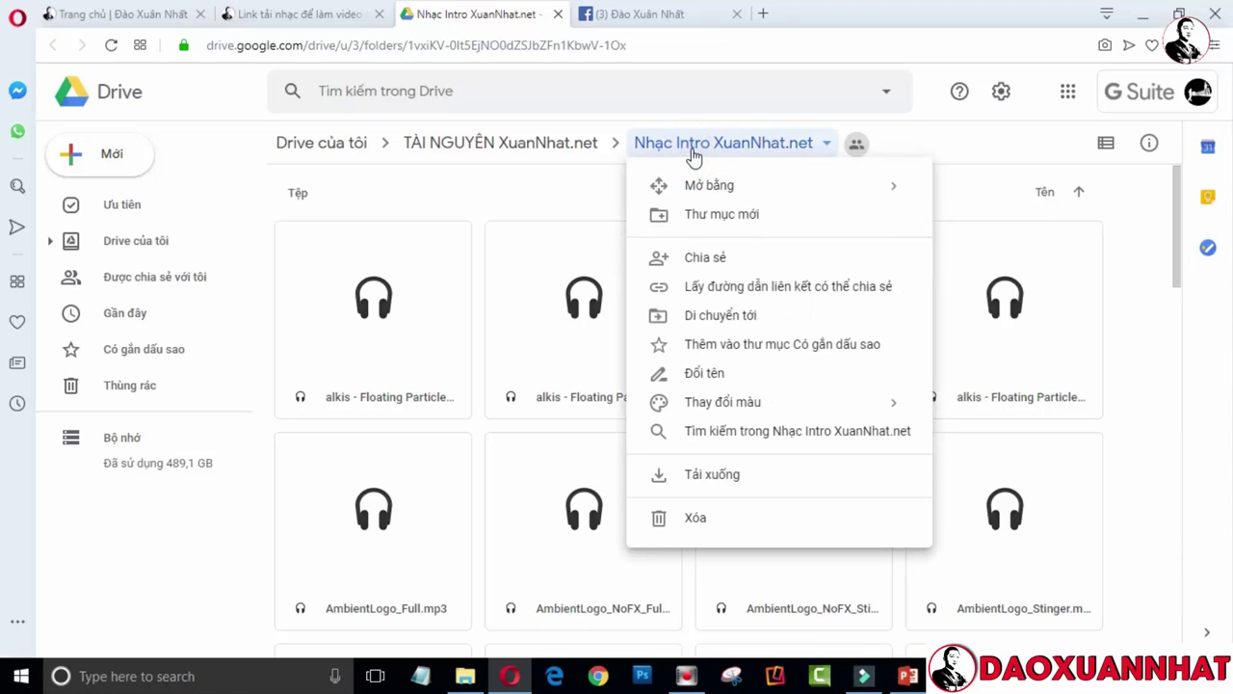
left_click(711, 478)
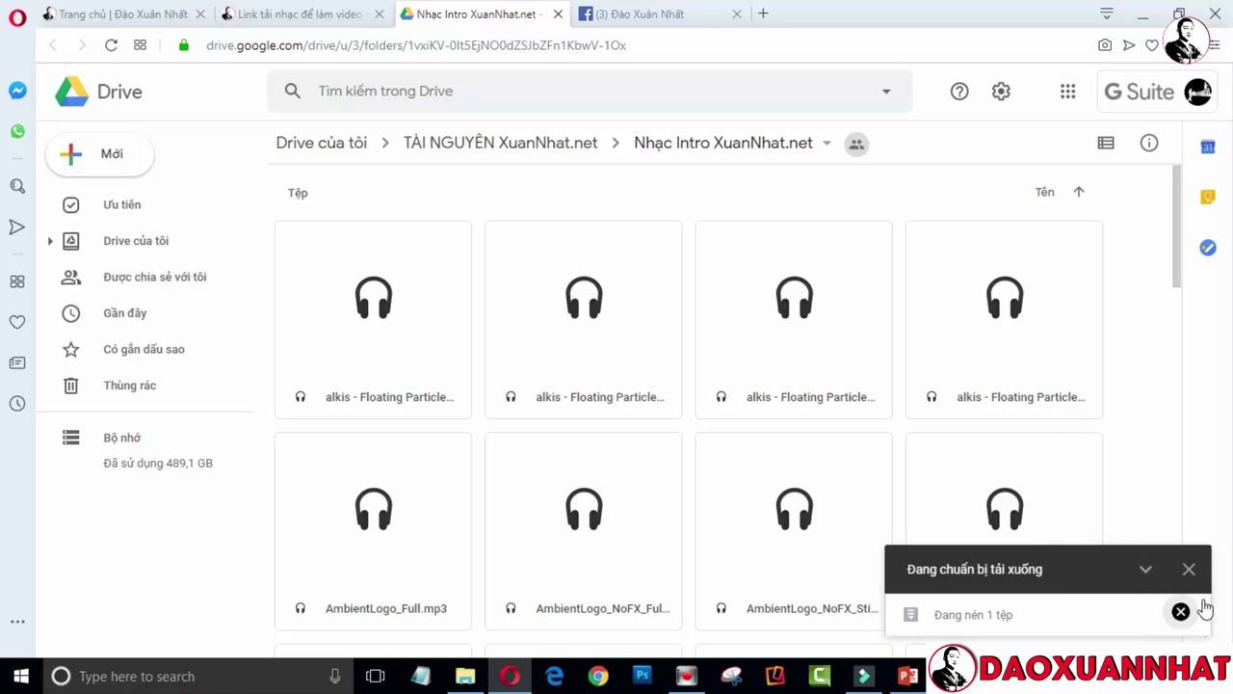
Cancel the folder download with HỦY TẢI XUỐNG and return to the music post tab
left_click(1189, 569)
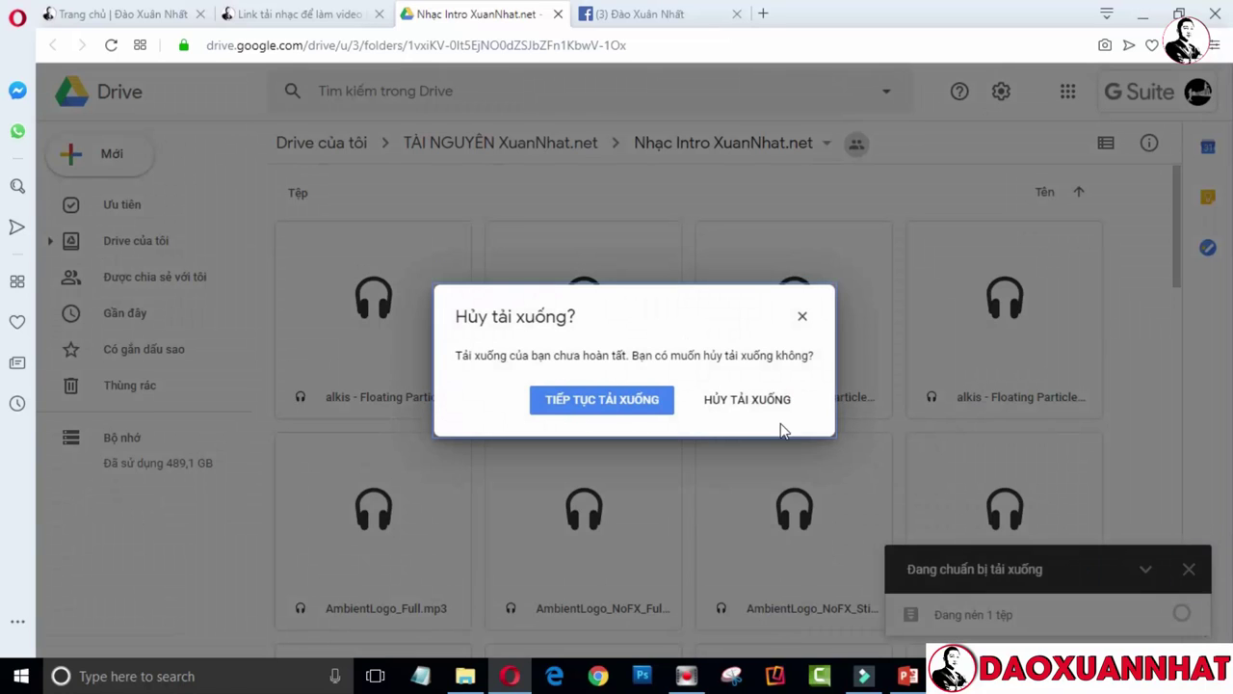
left_click(724, 411)
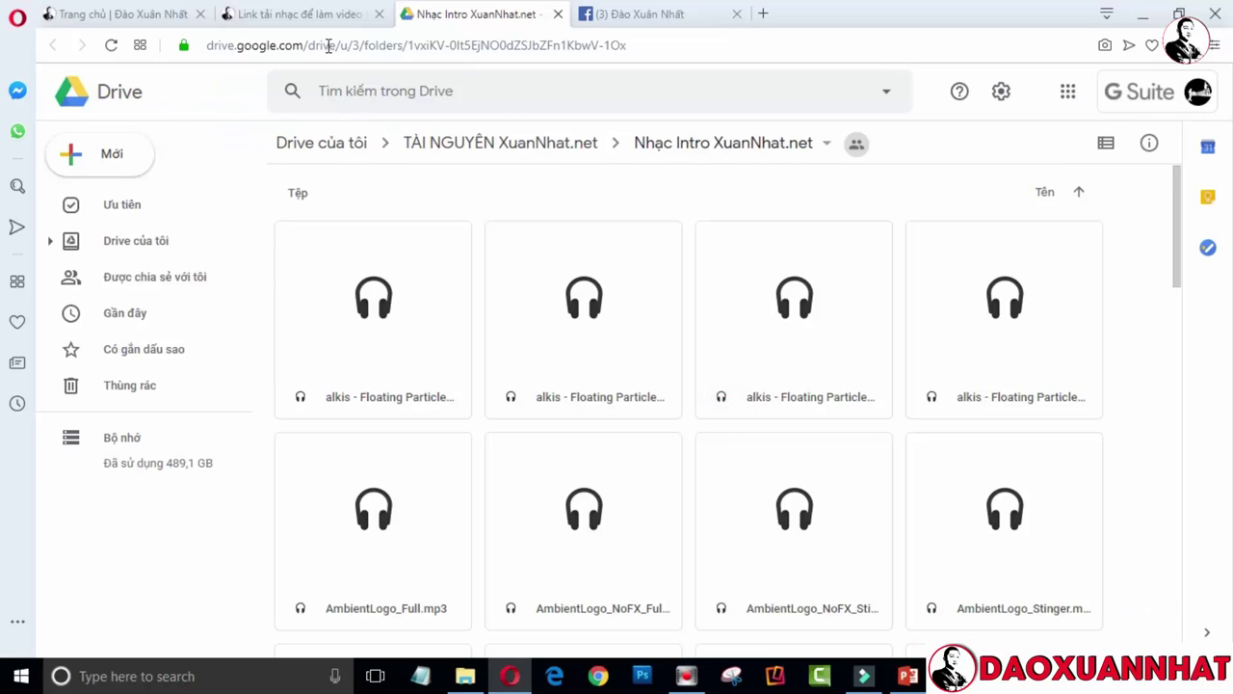
left_click(304, 17)
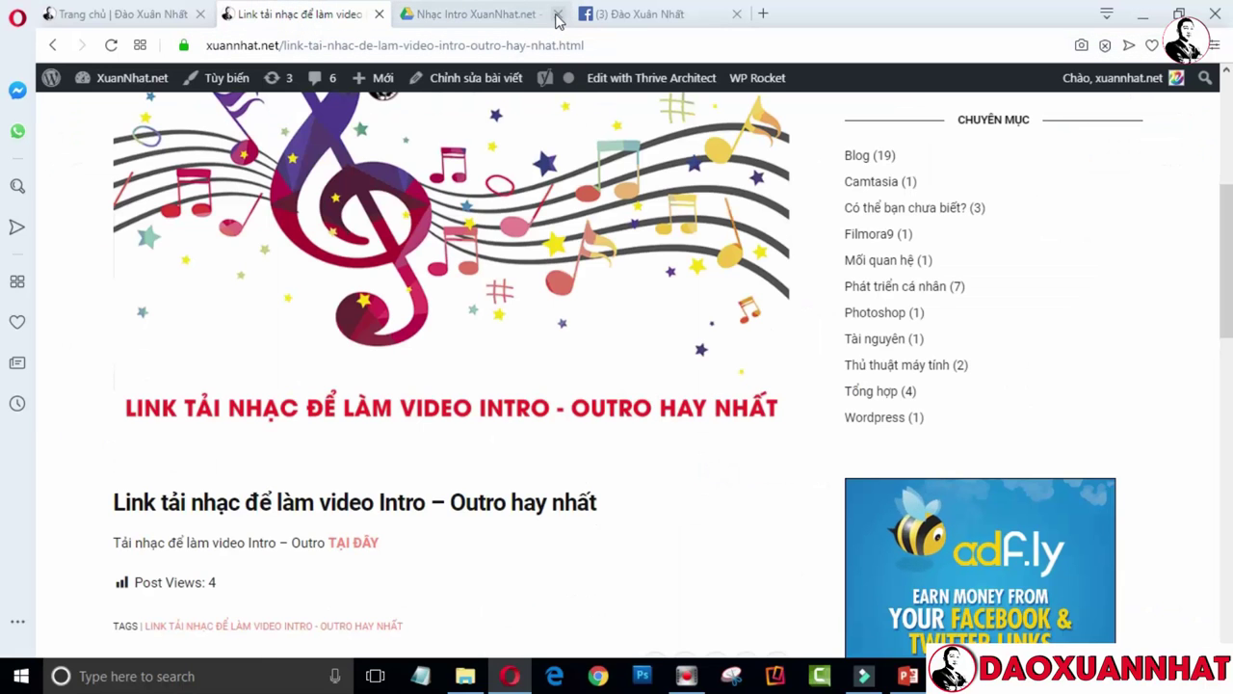
Close the Drive tab and browse to D:\DAOXUANNHAT\TÀI NGUYÊN\Nhạc intro in Filmora's import dialog
left_click(557, 13)
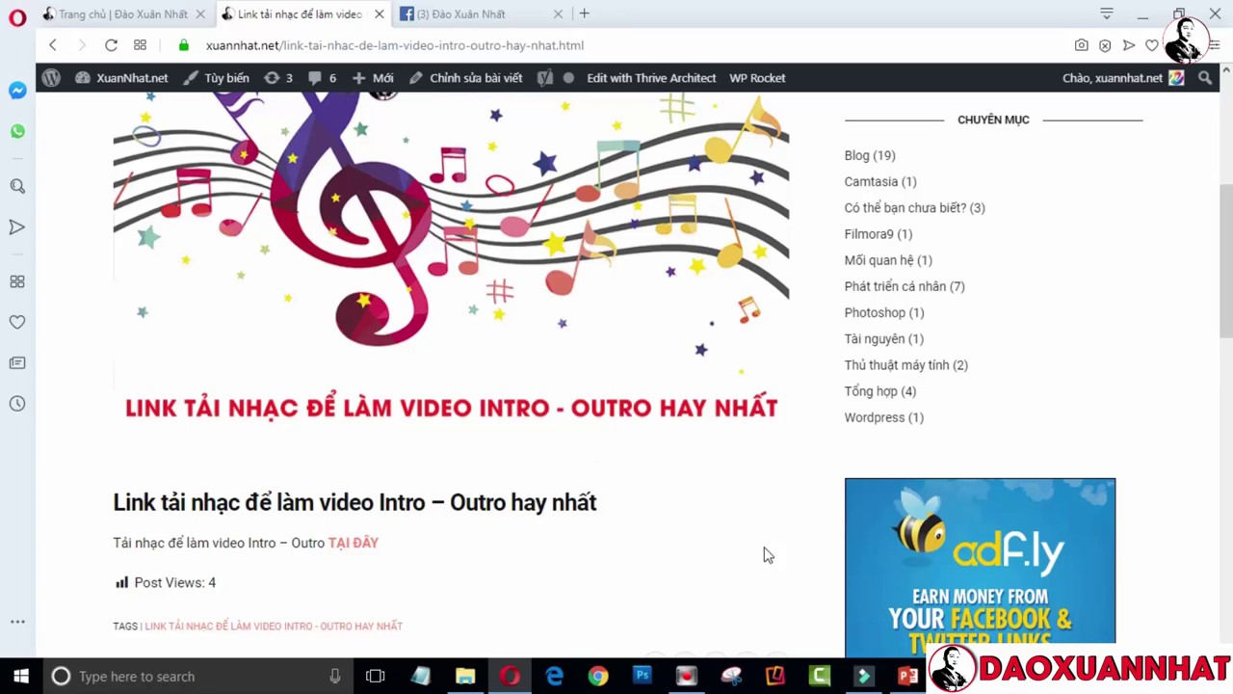
left_click(864, 676)
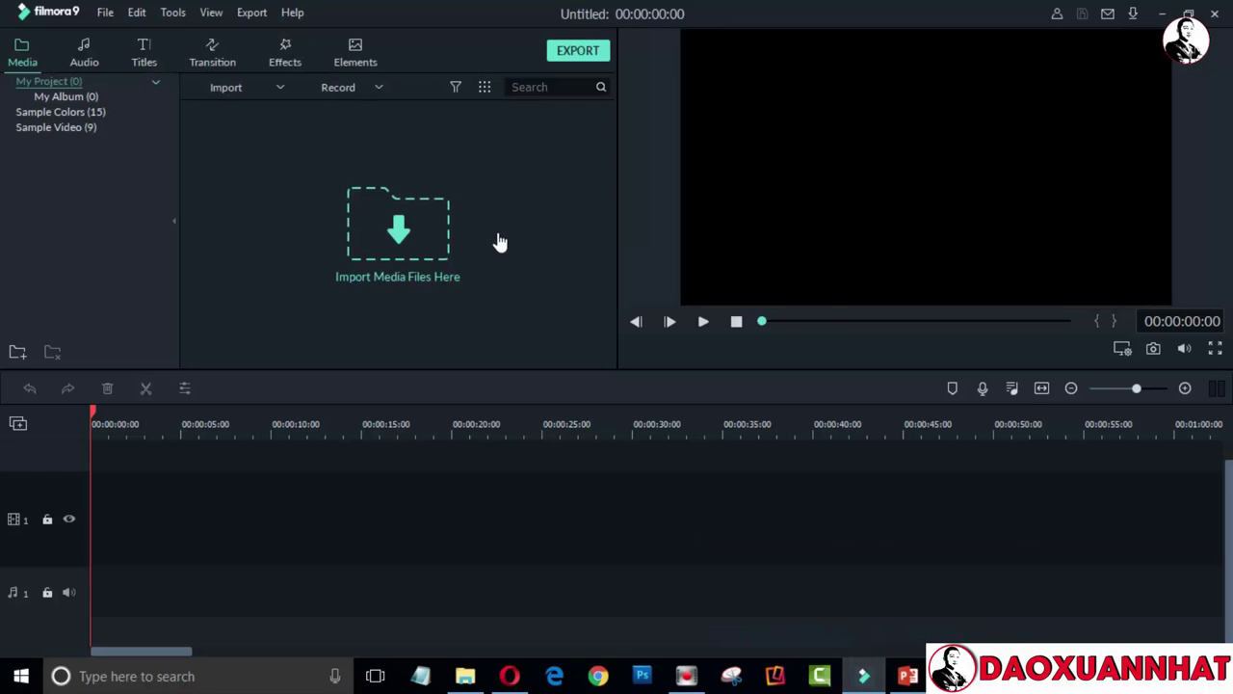
left_click(430, 229)
left_click(65, 408)
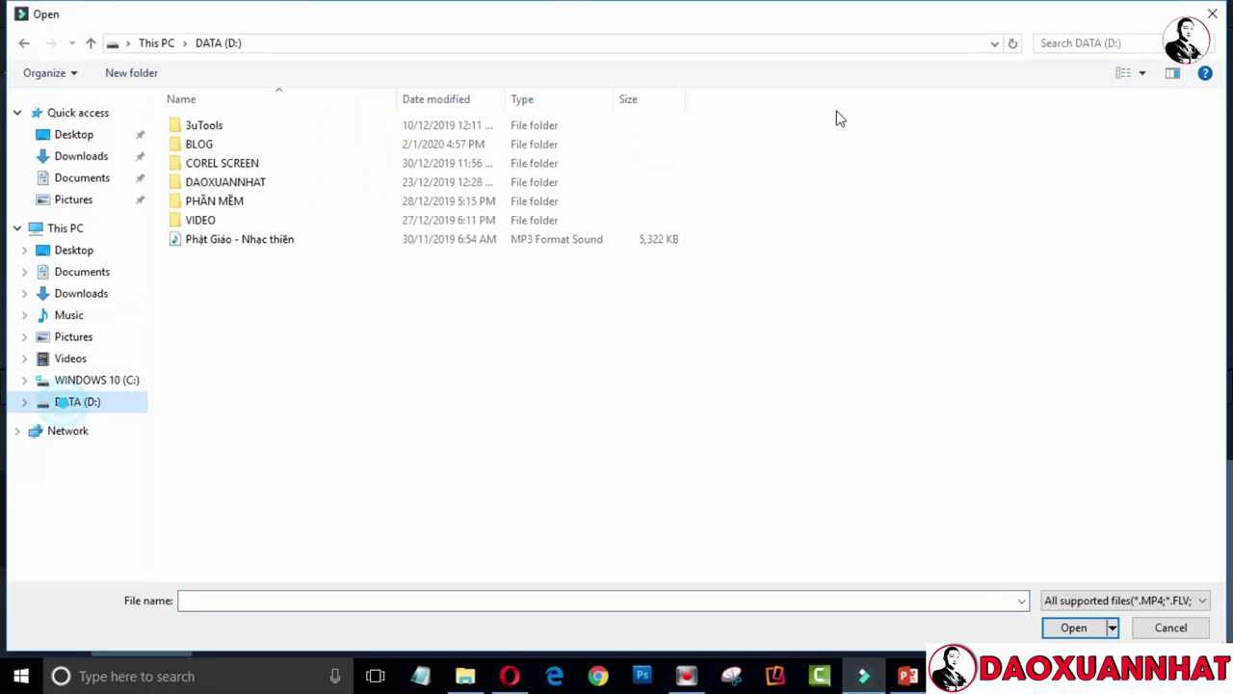
double_click(271, 185)
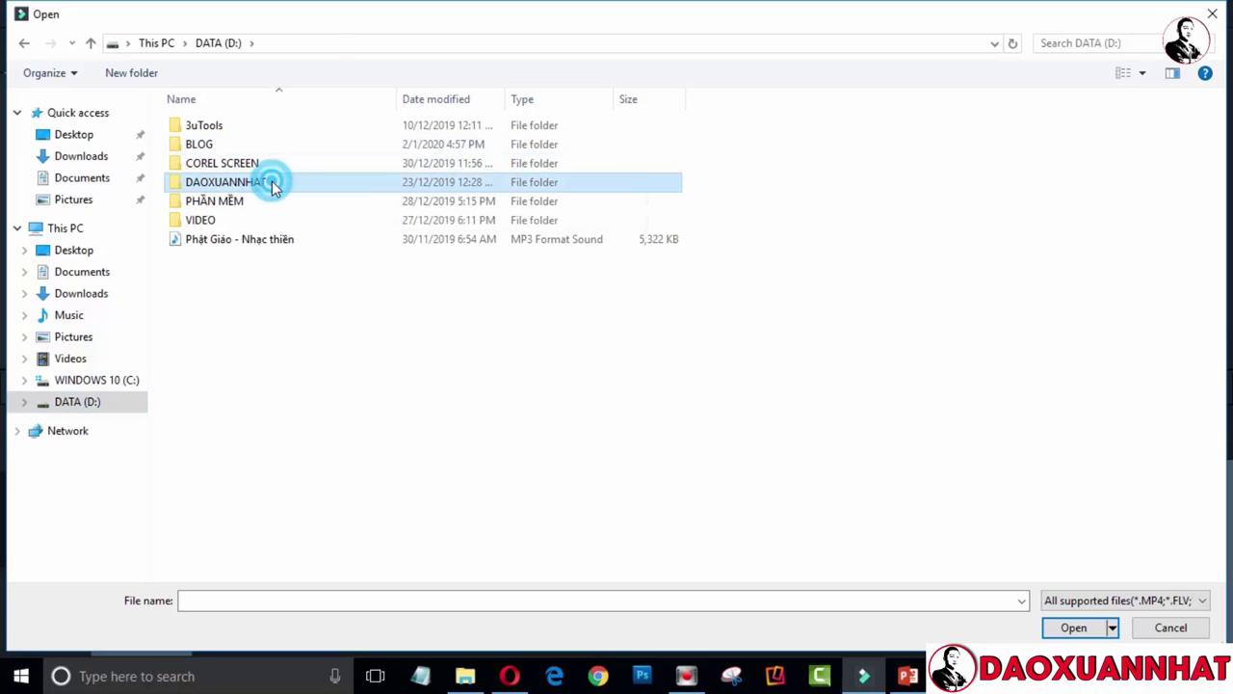
double_click(1071, 156)
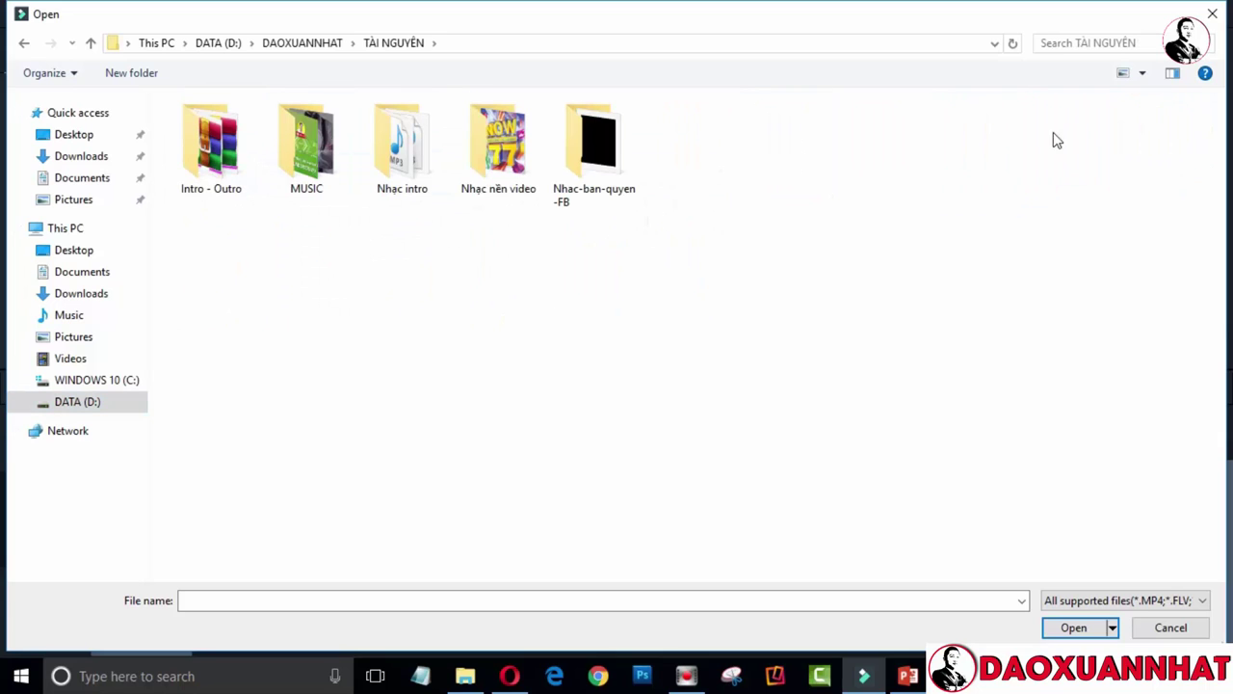
double_click(399, 140)
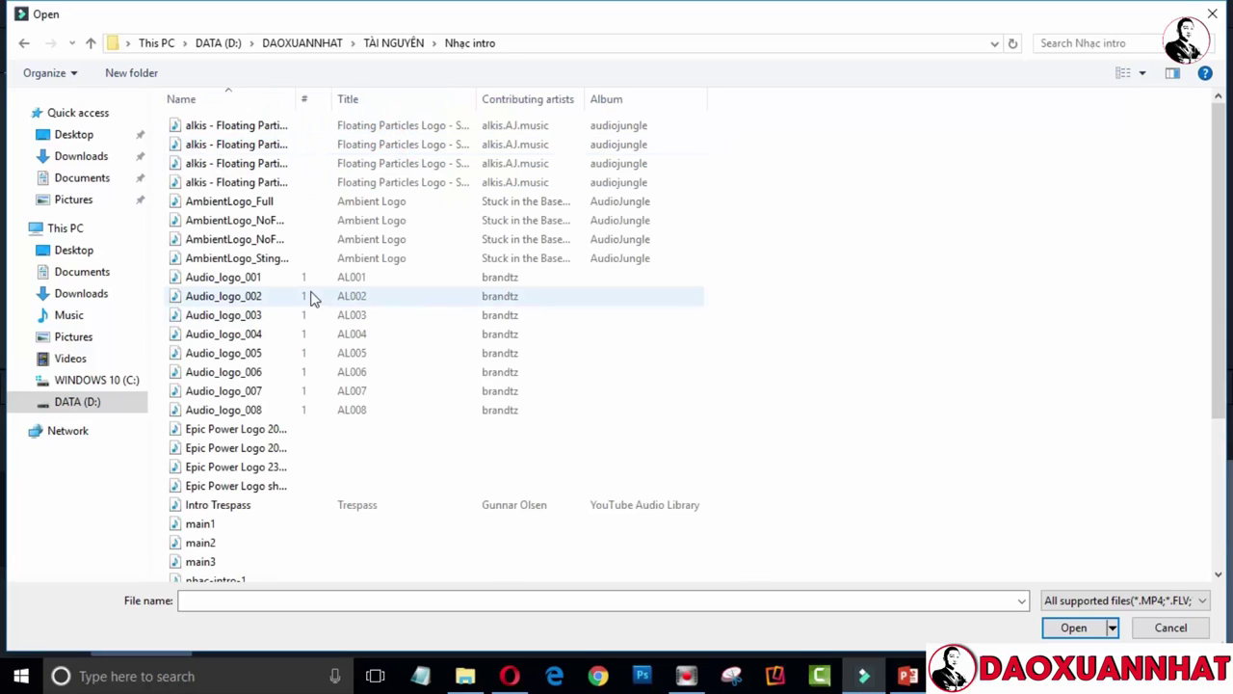
scroll(402, 308, "down", 4)
scroll(402, 309, "up", 3)
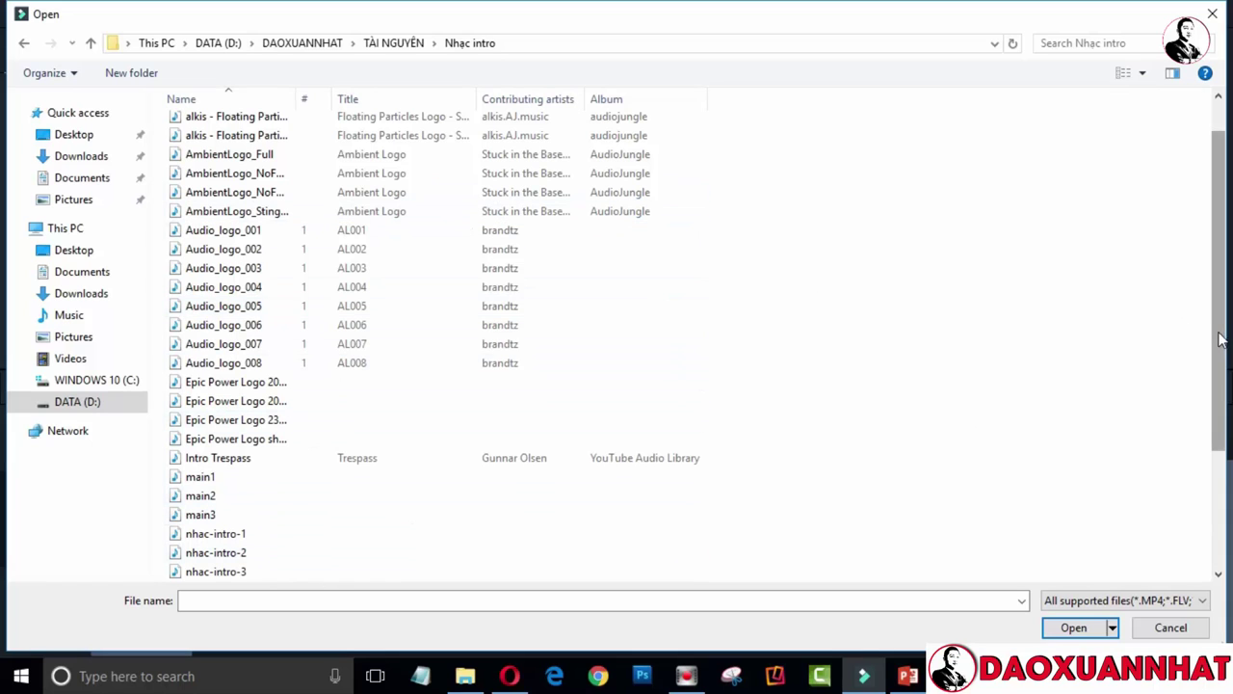
scroll(1219, 330, "down", 3)
scroll(1184, 552, "up", 4)
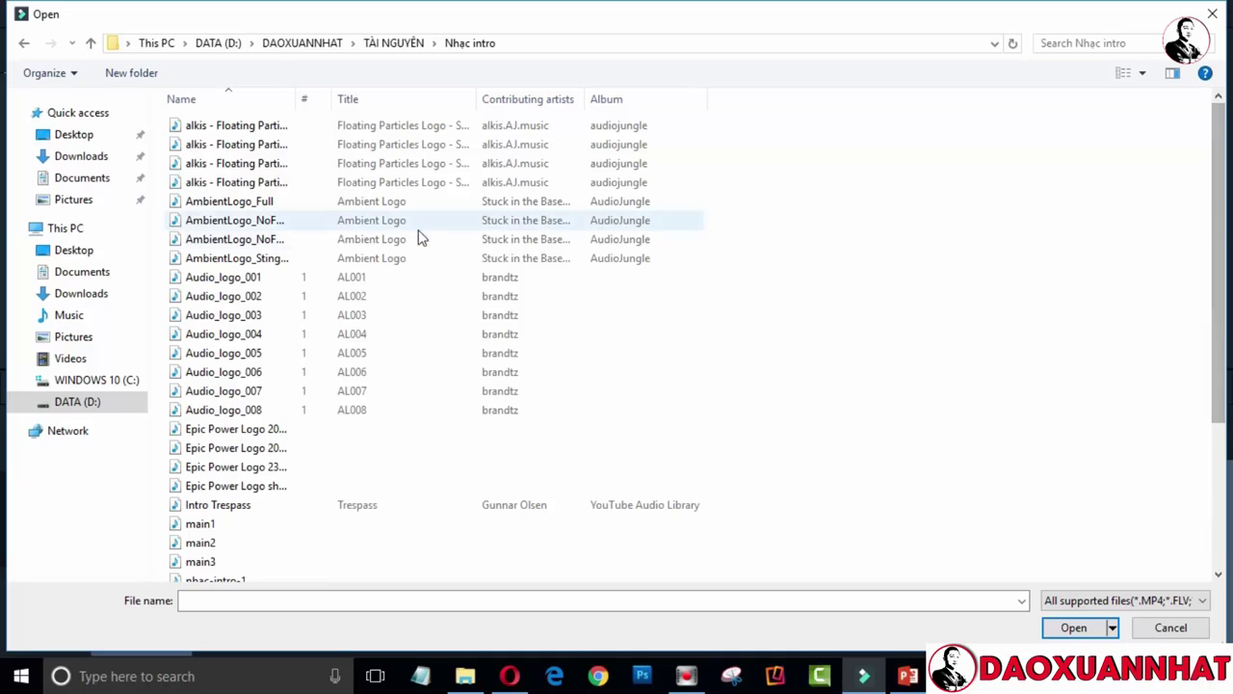
left_click_drag(1216, 168, 1198, 402)
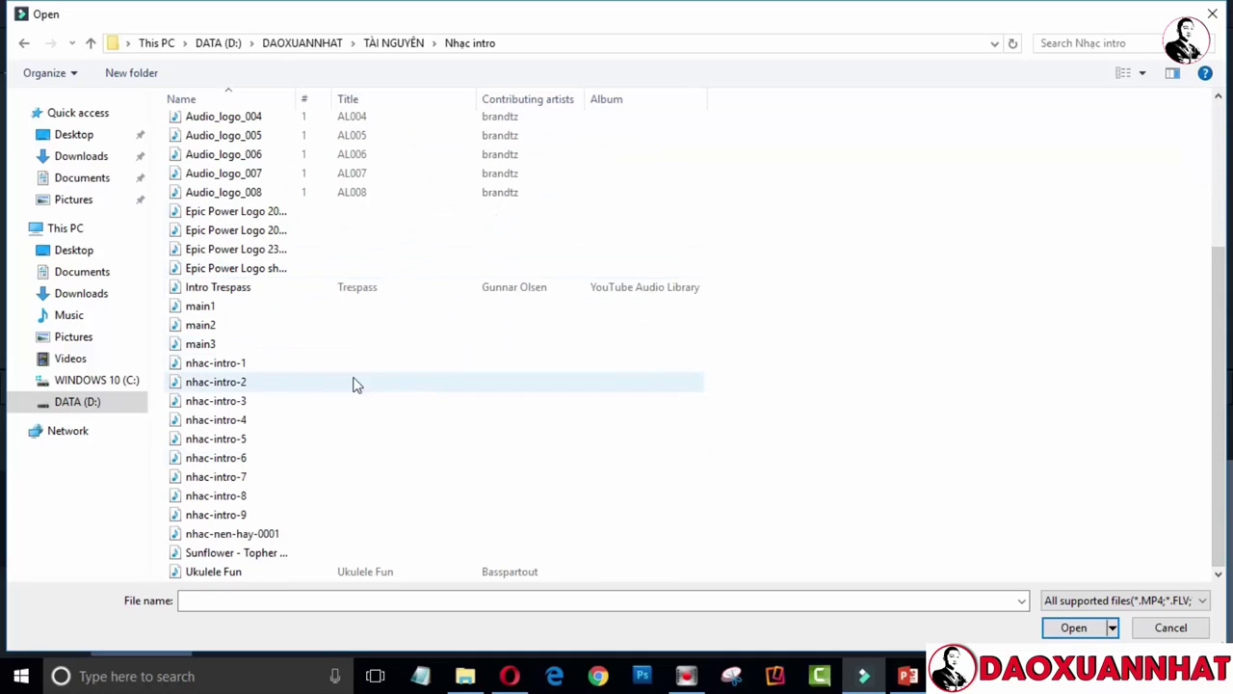
Import Ukulele Fun.mp3 and lay it on the audio track from the timeline start
double_click(243, 570)
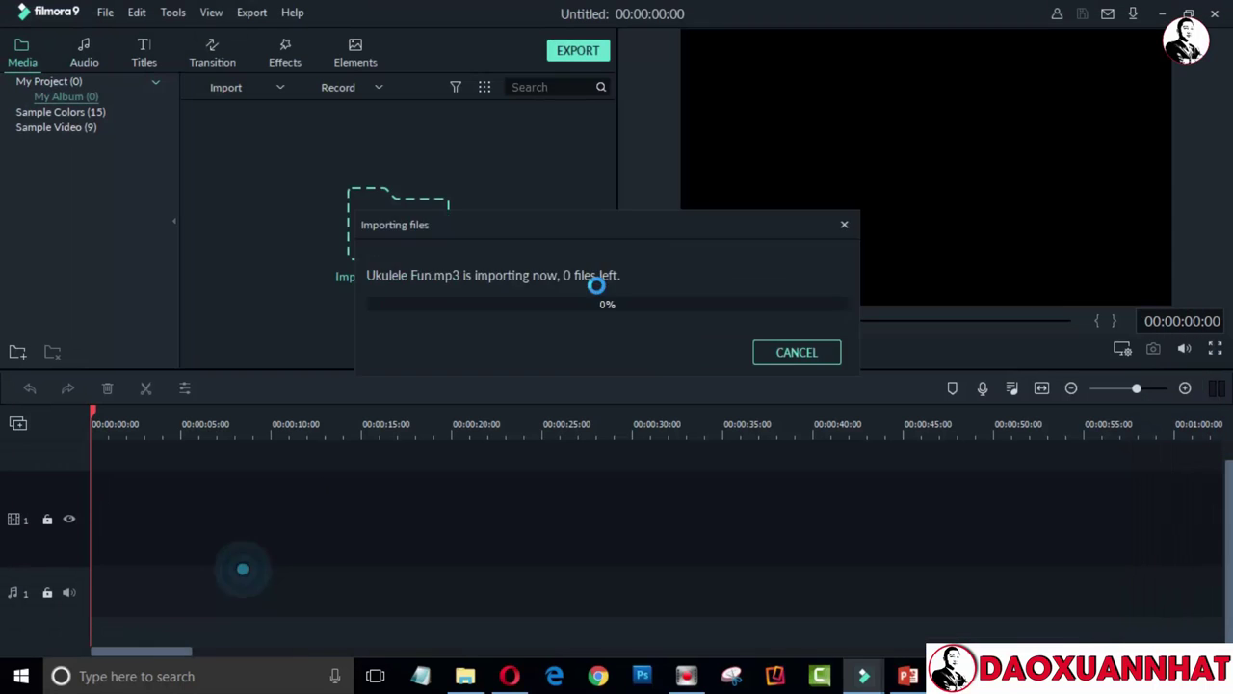
left_click_drag(239, 149, 152, 591)
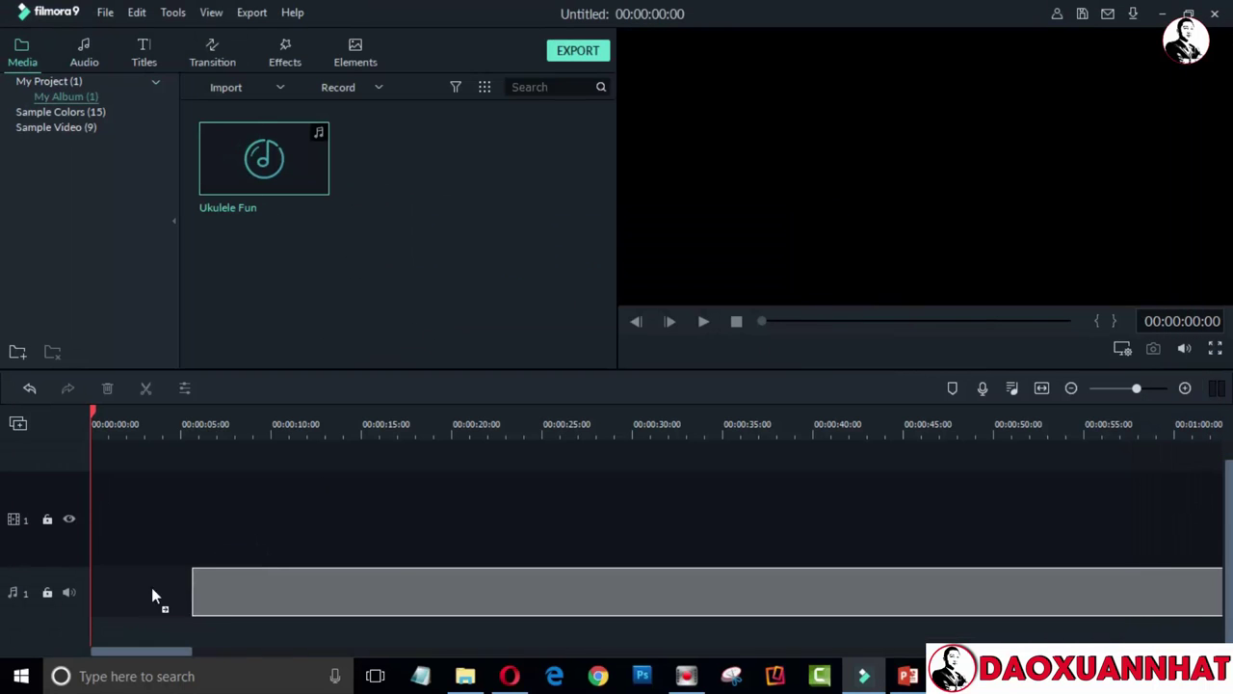
left_click_drag(60, 599, 440, 614)
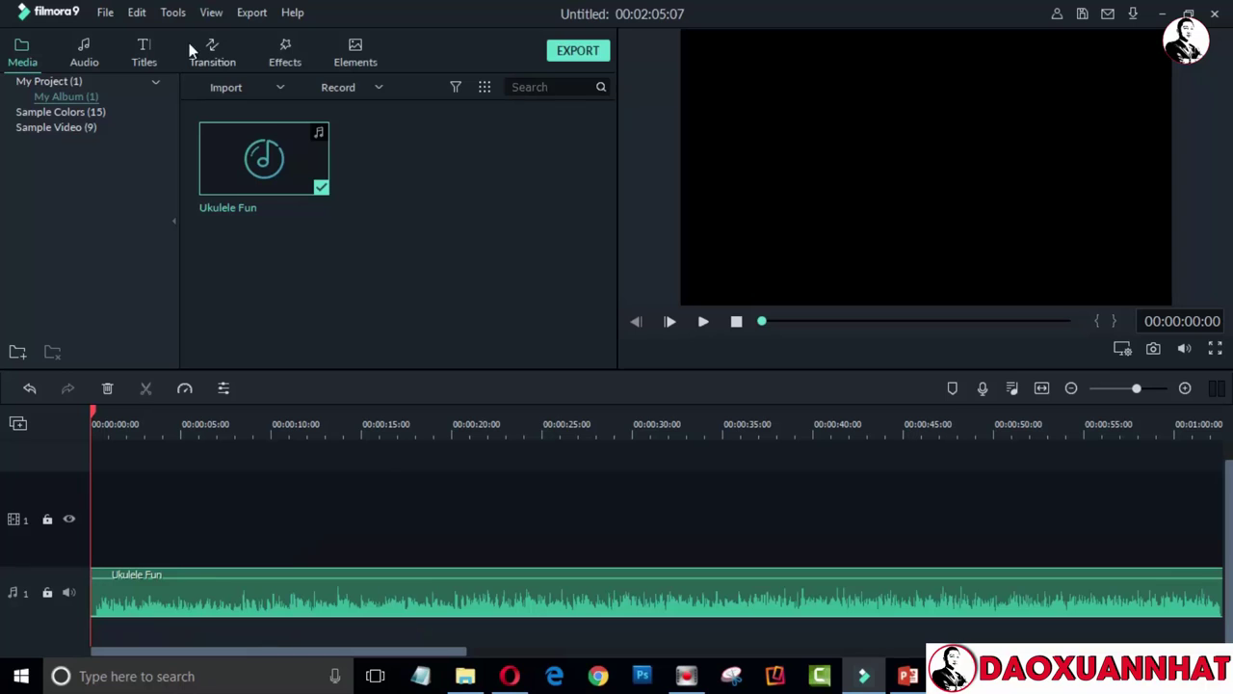
left_click(148, 45)
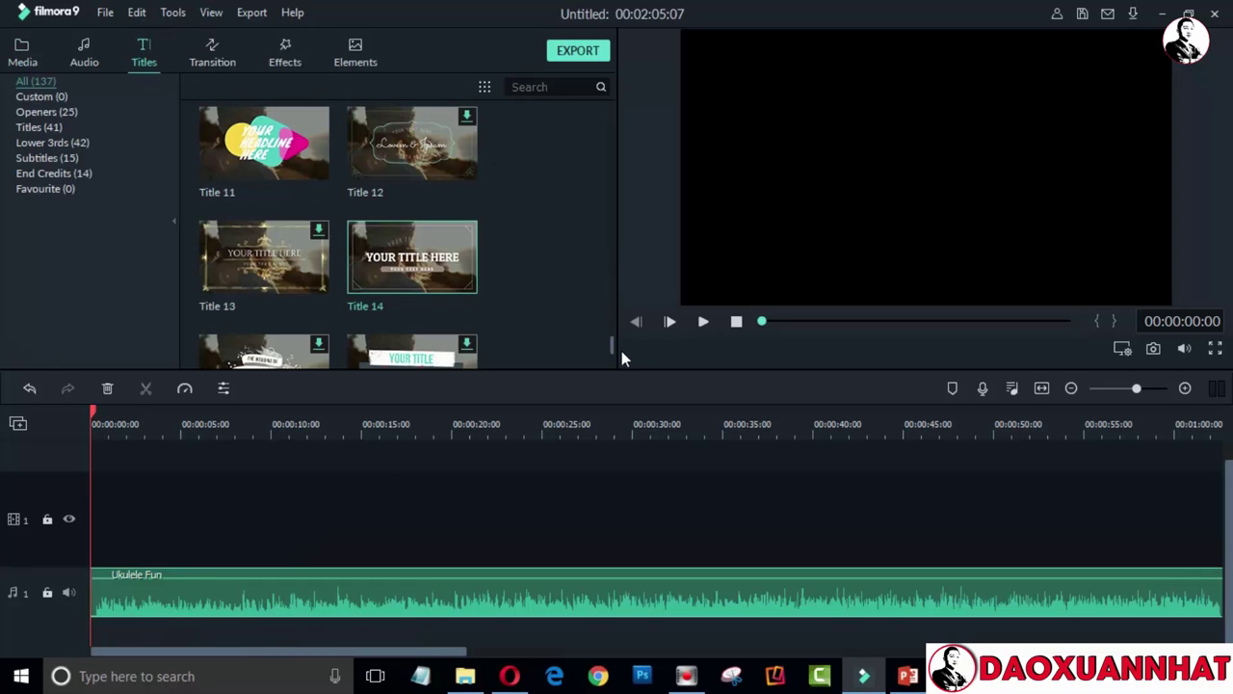
Download the Title 19 template and scroll the Titles list back to the top
left_click_drag(612, 354, 612, 362)
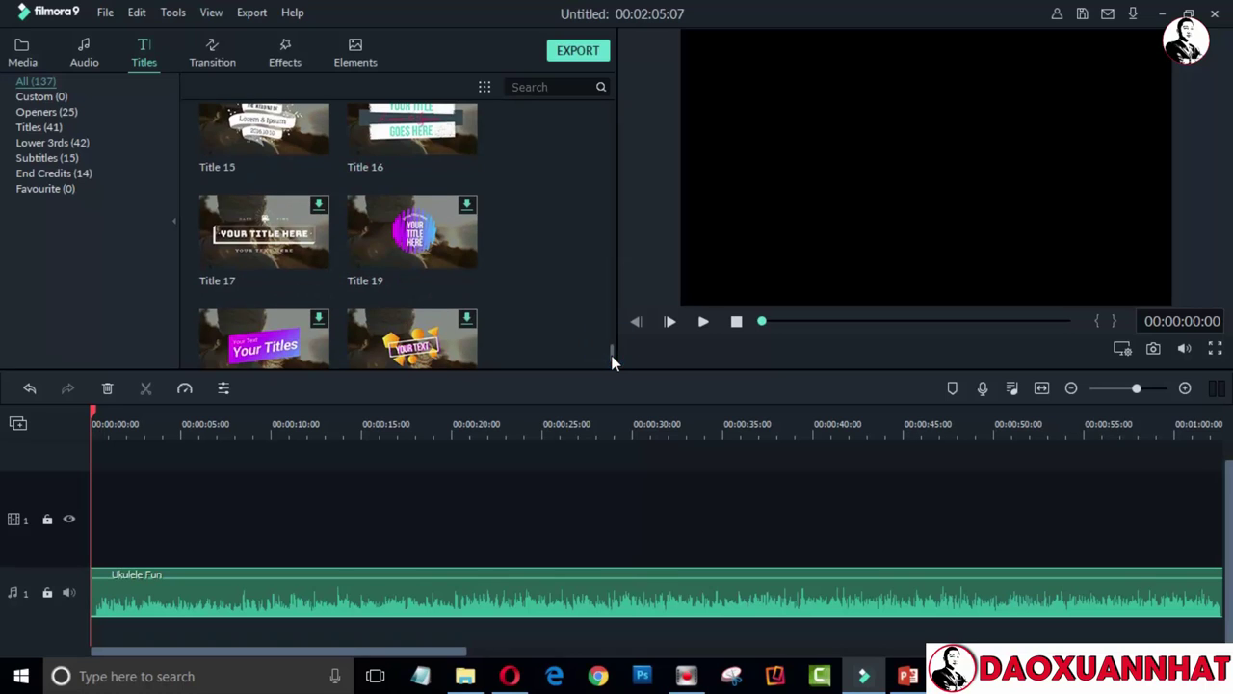
right_click(467, 206)
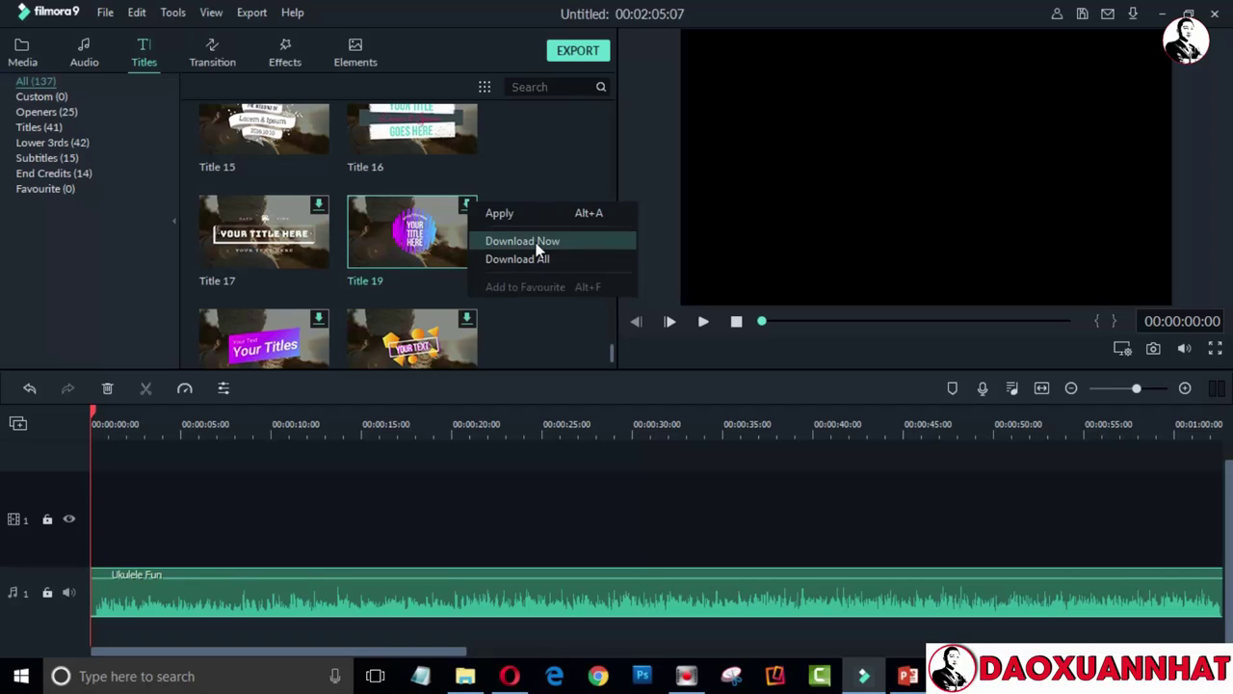
left_click(537, 247)
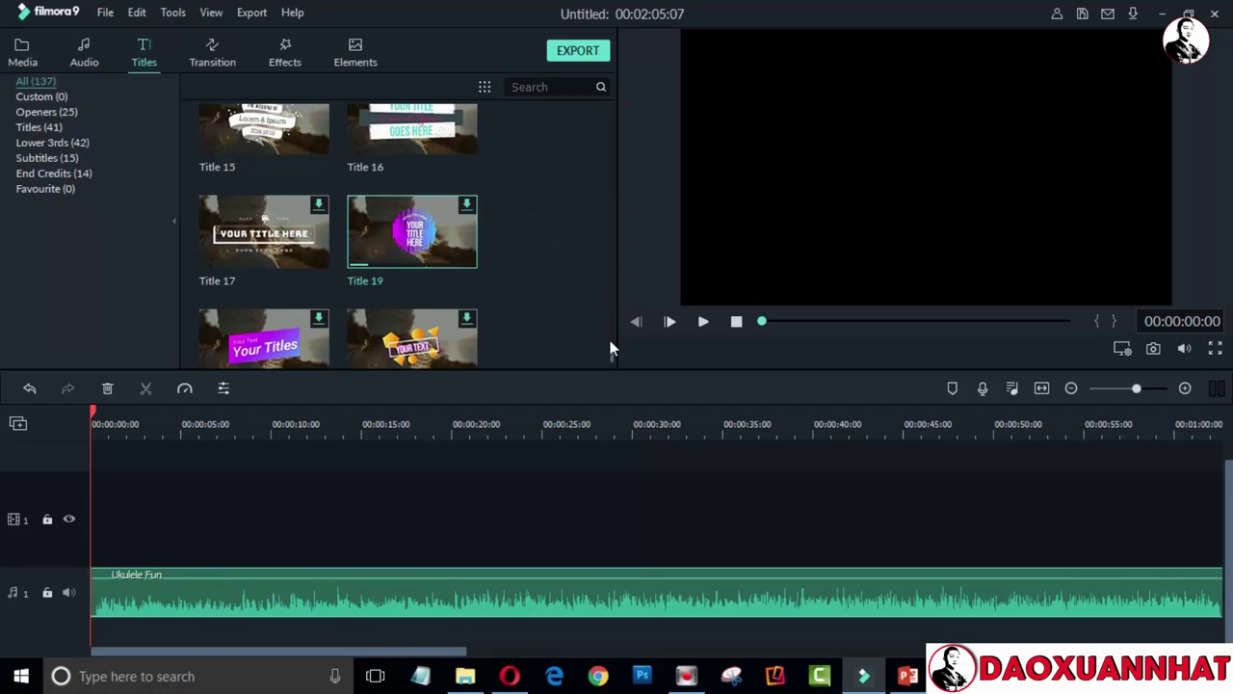
mouse_move(614, 363)
left_mouse_down()
mouse_move(611, 258)
mouse_move(604, 360)
mouse_move(611, 352)
left_mouse_up()
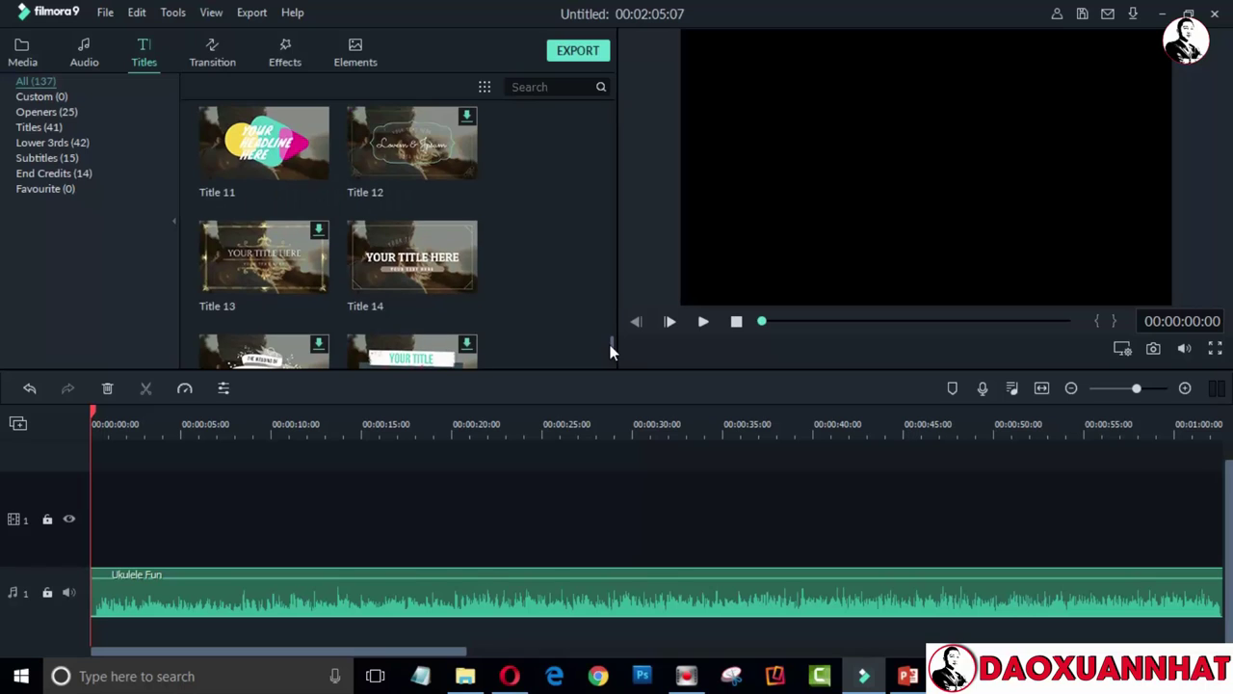
Browse the title categories, then drag Opener 7 from Openers onto video track 1
left_click(29, 145)
left_click(31, 161)
left_click(35, 176)
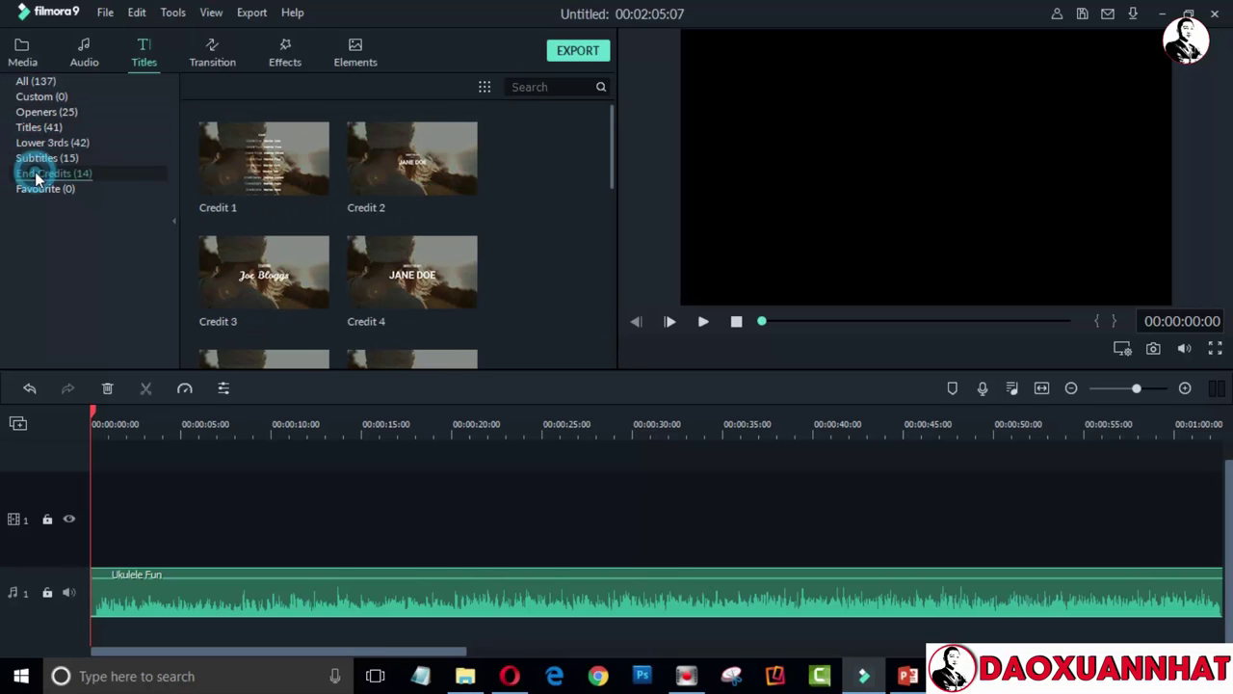
left_click(40, 189)
left_click(37, 114)
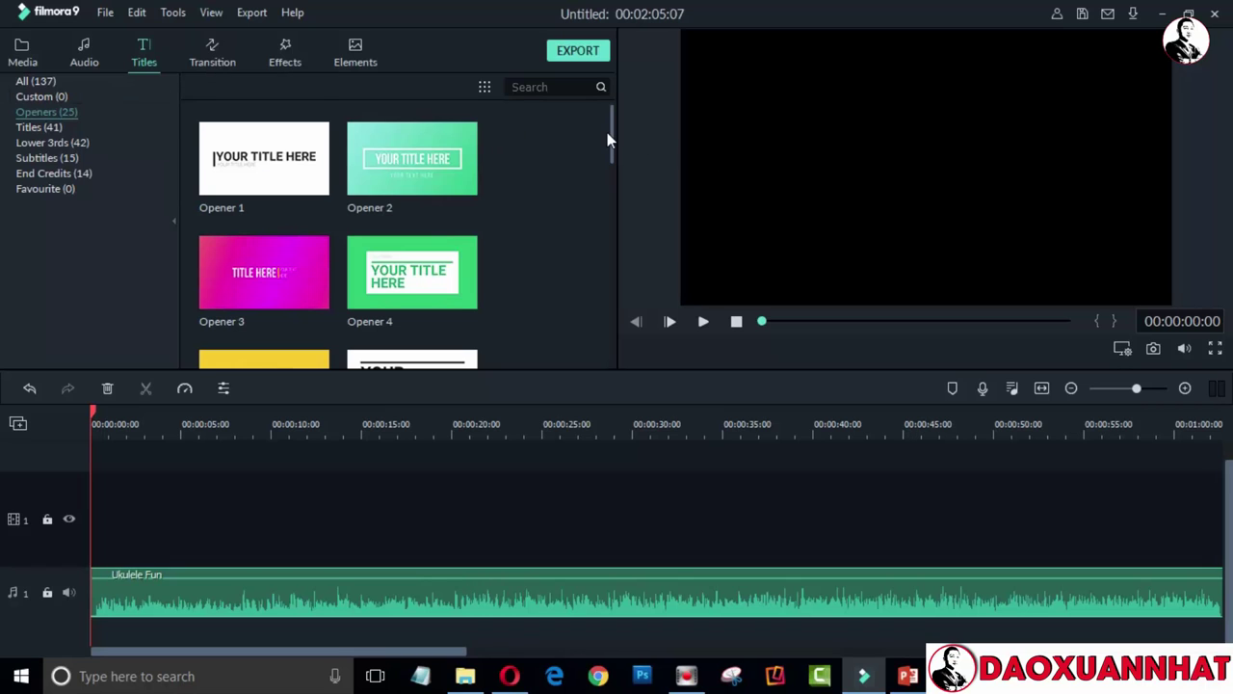
left_click_drag(609, 135, 619, 200)
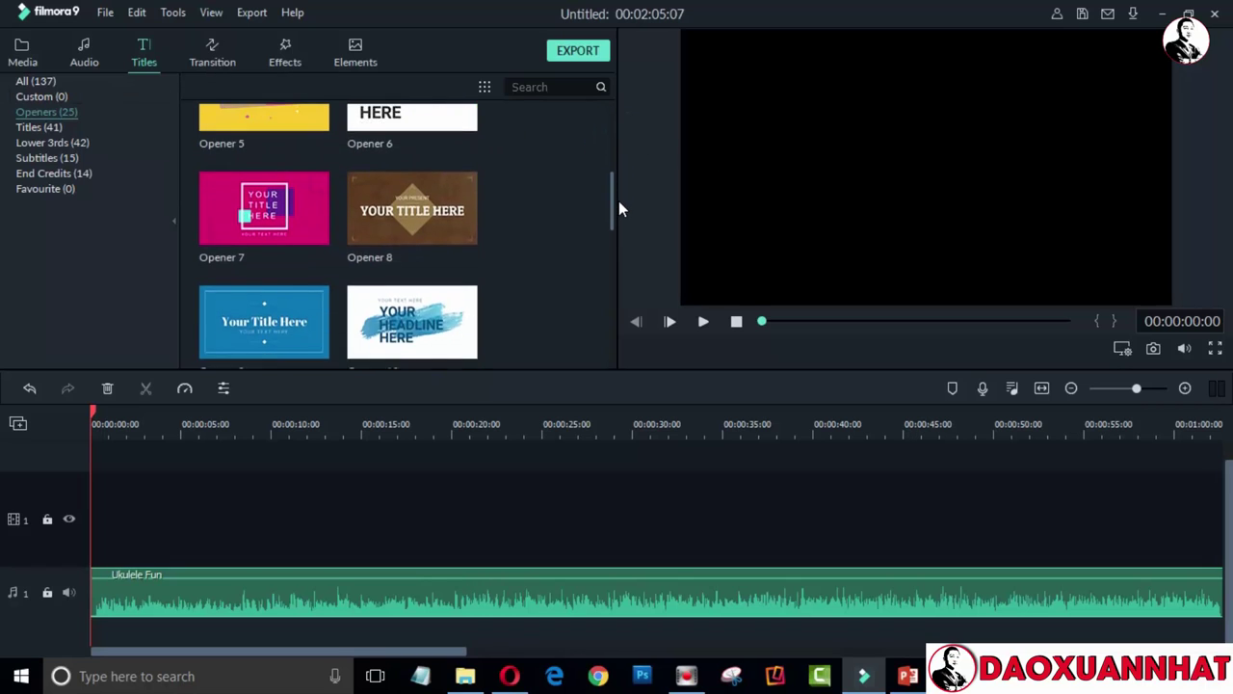
left_click_drag(295, 161, 77, 530)
Drop Opener 7 at the video track's start, stretch it to about nine seconds, and park the playhead at its end
left_click(140, 501)
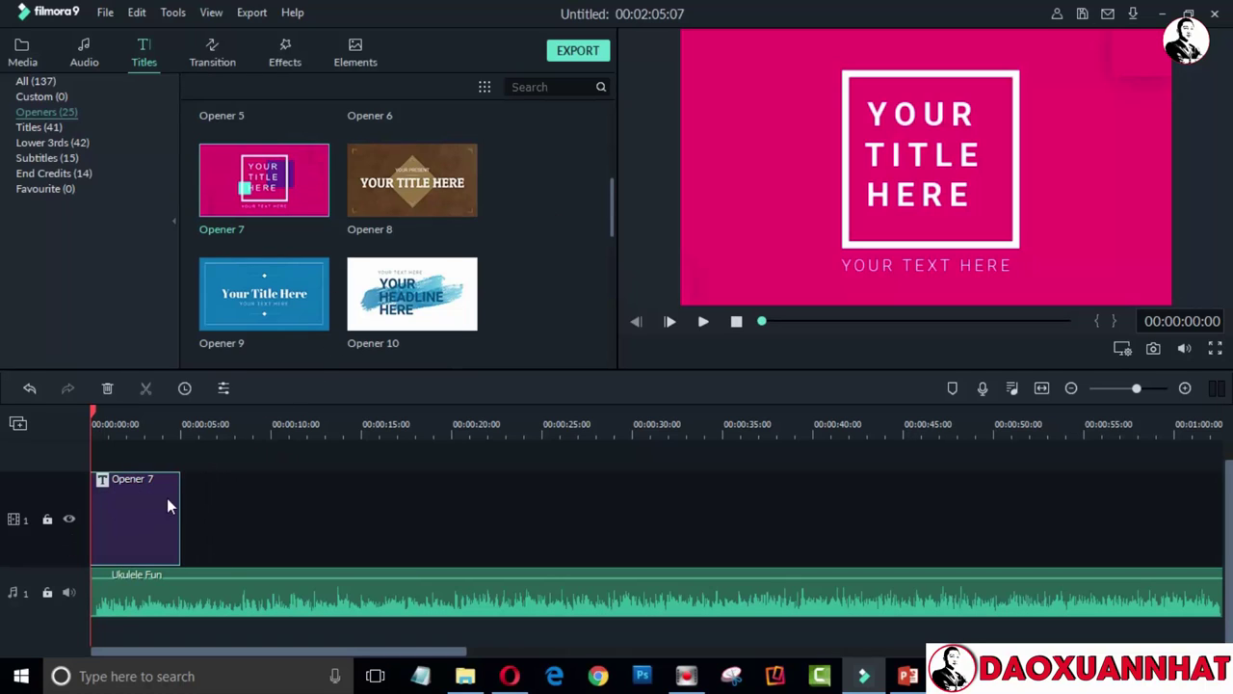
left_click_drag(181, 505, 267, 507)
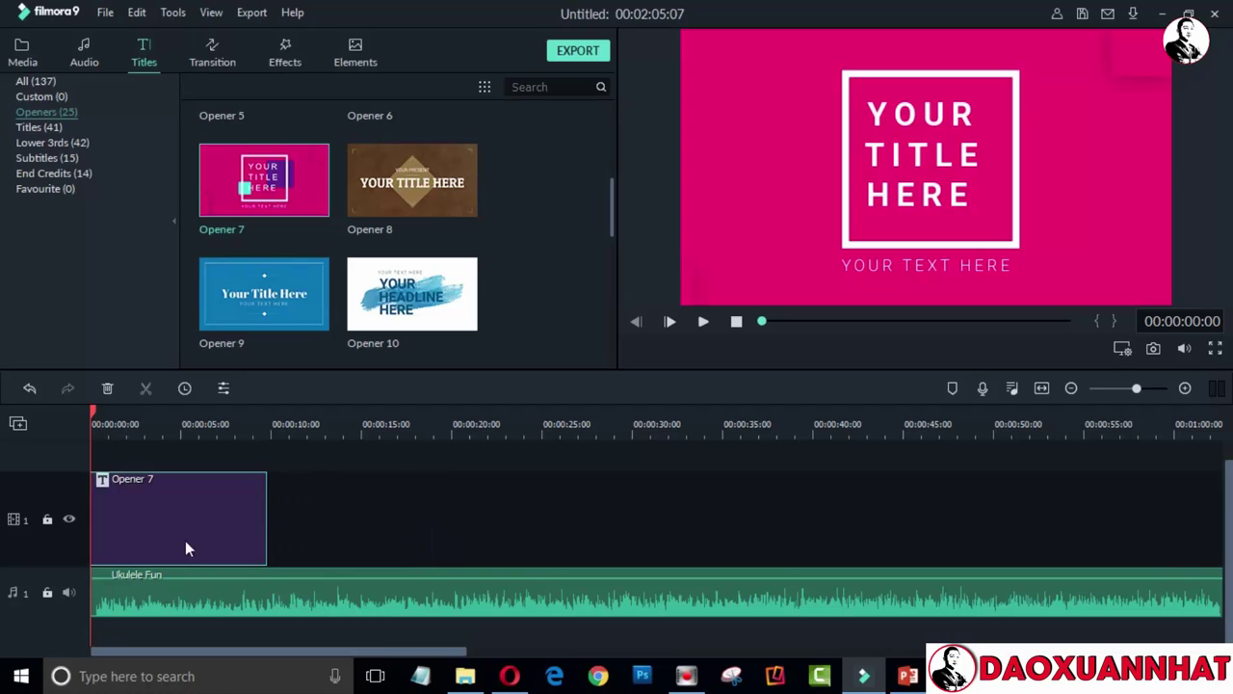
left_click(266, 431)
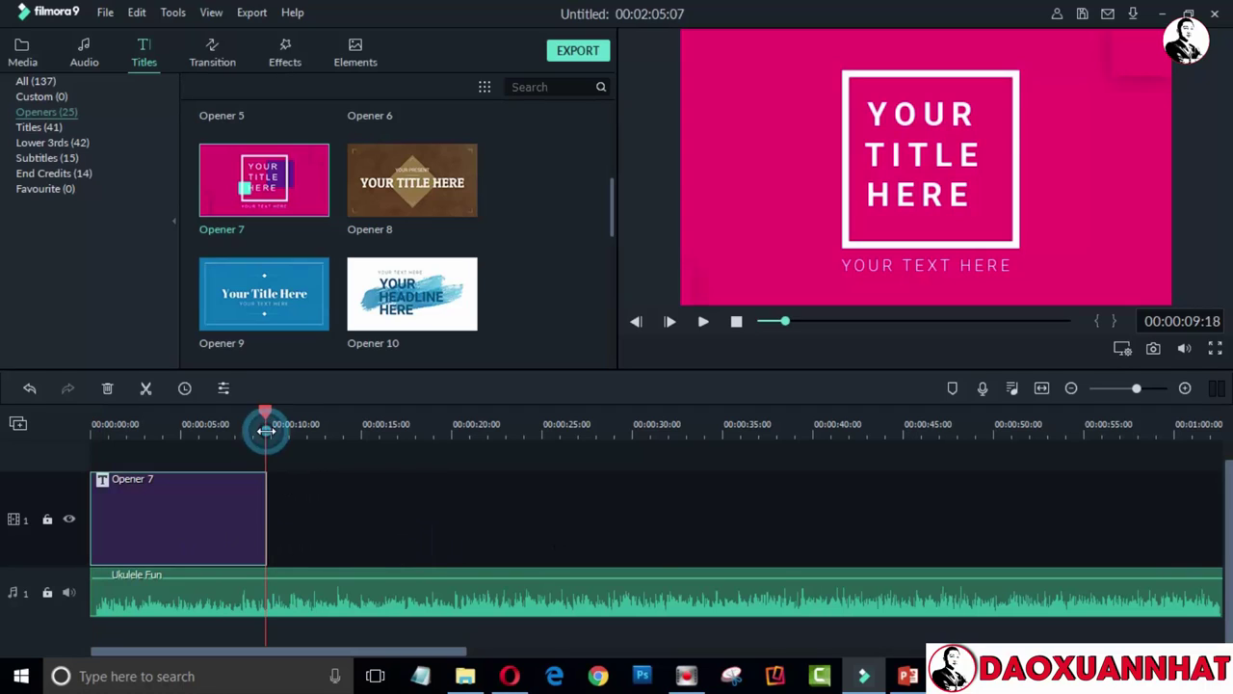
left_click_drag(266, 409, 267, 411)
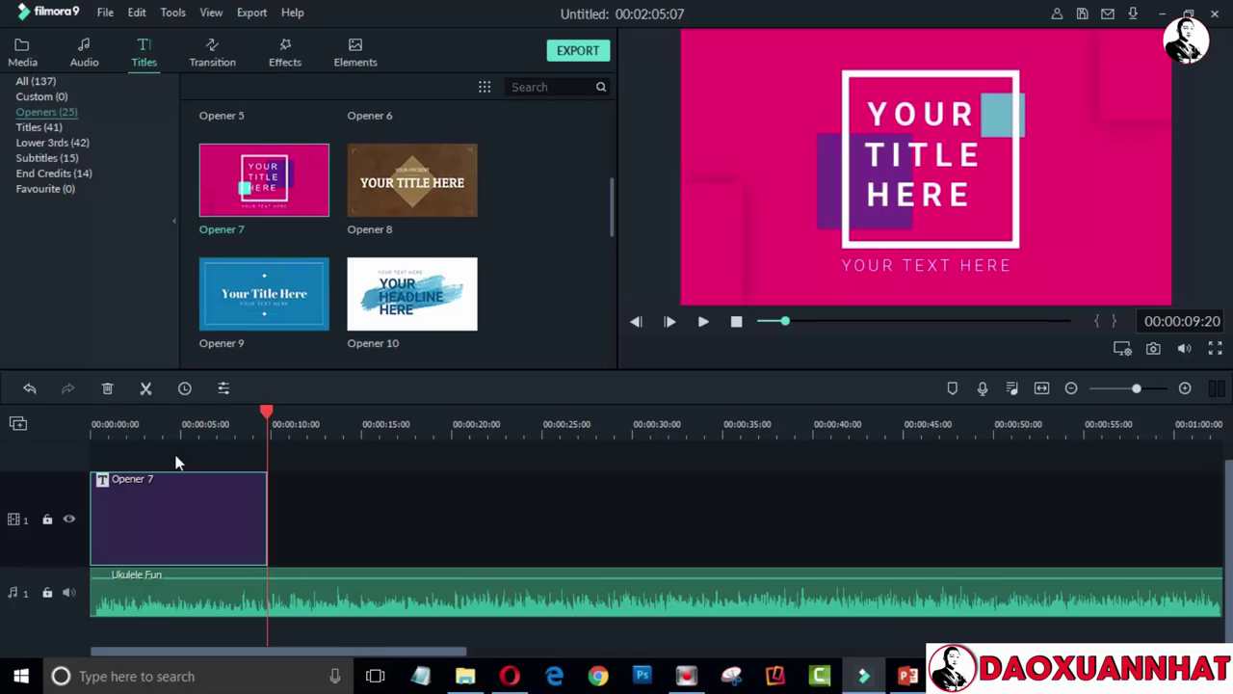
Split Ukulele Fun at the title's end and delete the tail, making the project 00:00:09:22
left_click(381, 525)
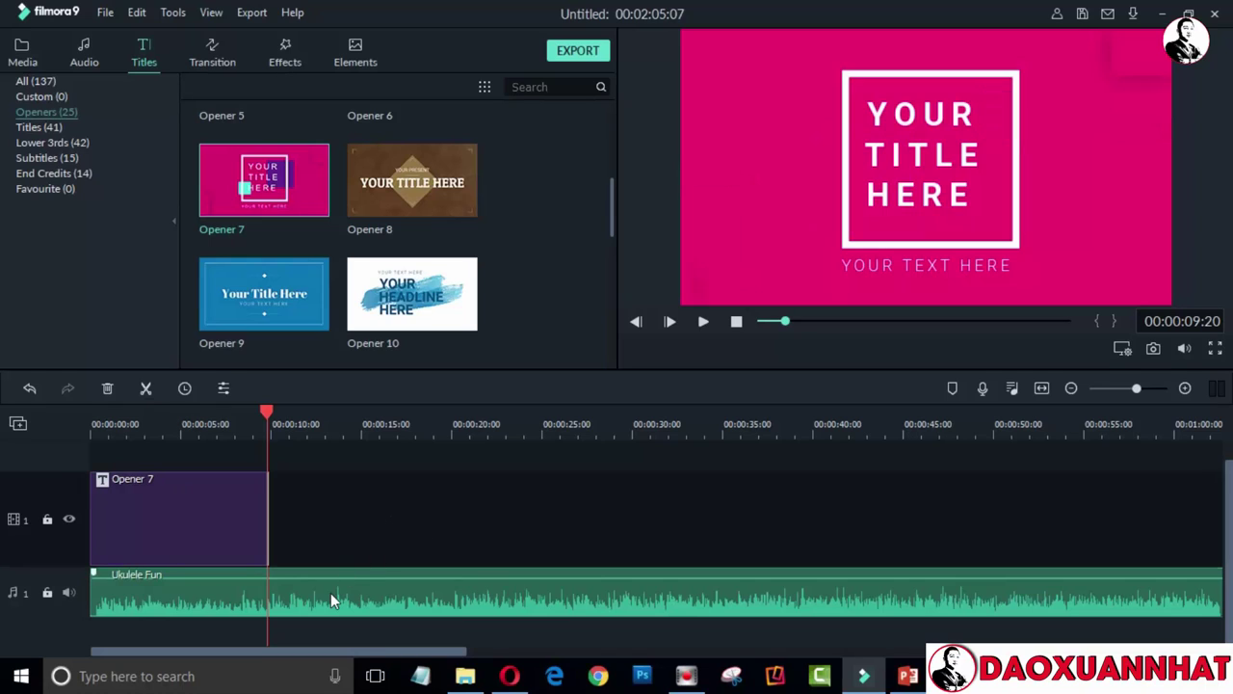
left_click_drag(330, 592, 256, 586)
left_click_drag(266, 414, 270, 413)
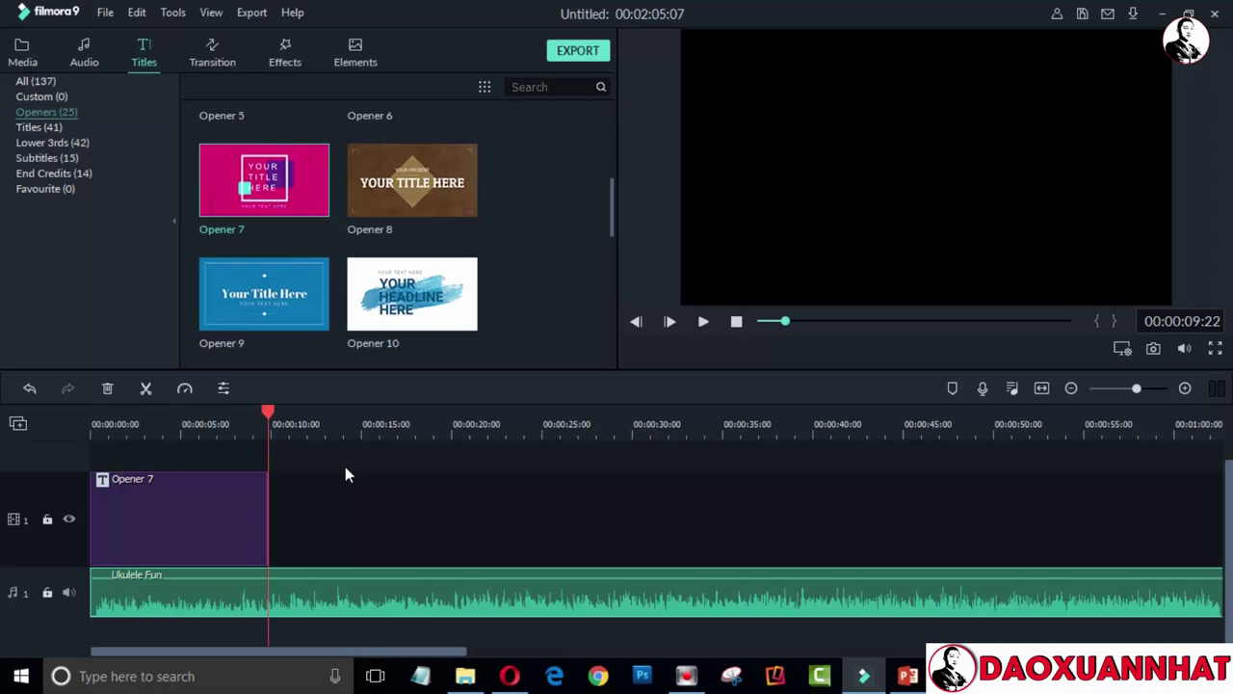
left_click(334, 597)
key("ctrl+b")
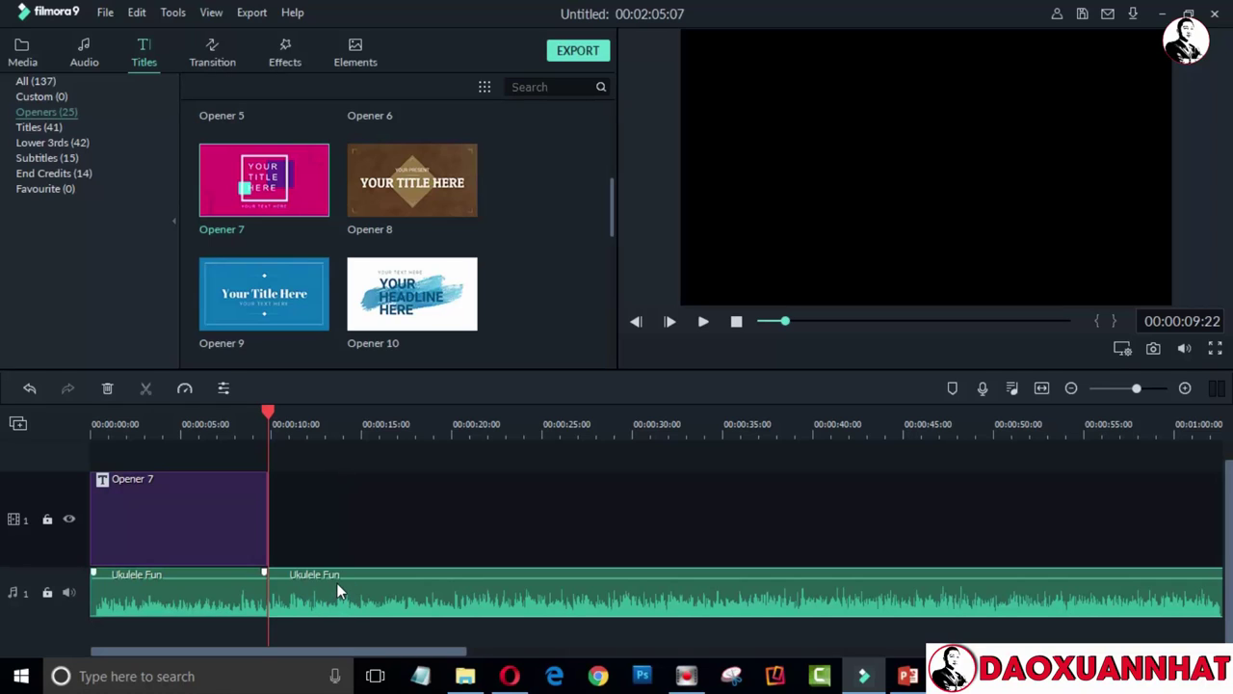
left_click(339, 584)
key("Delete")
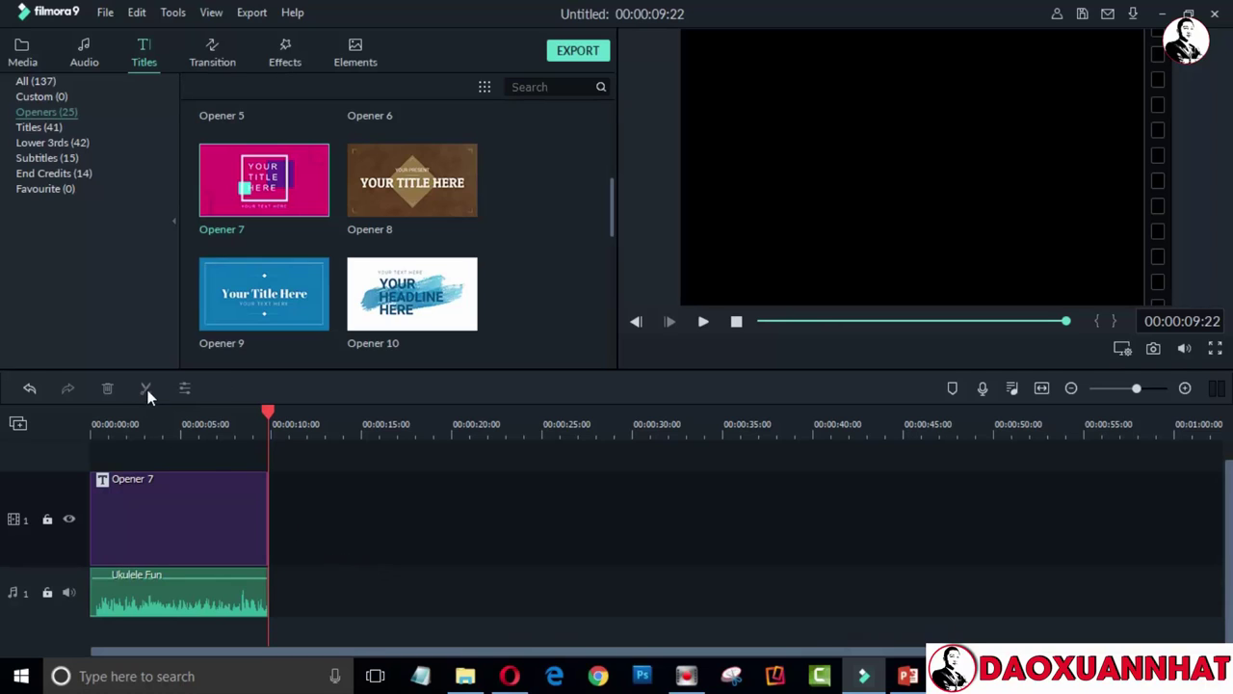
left_click(171, 537)
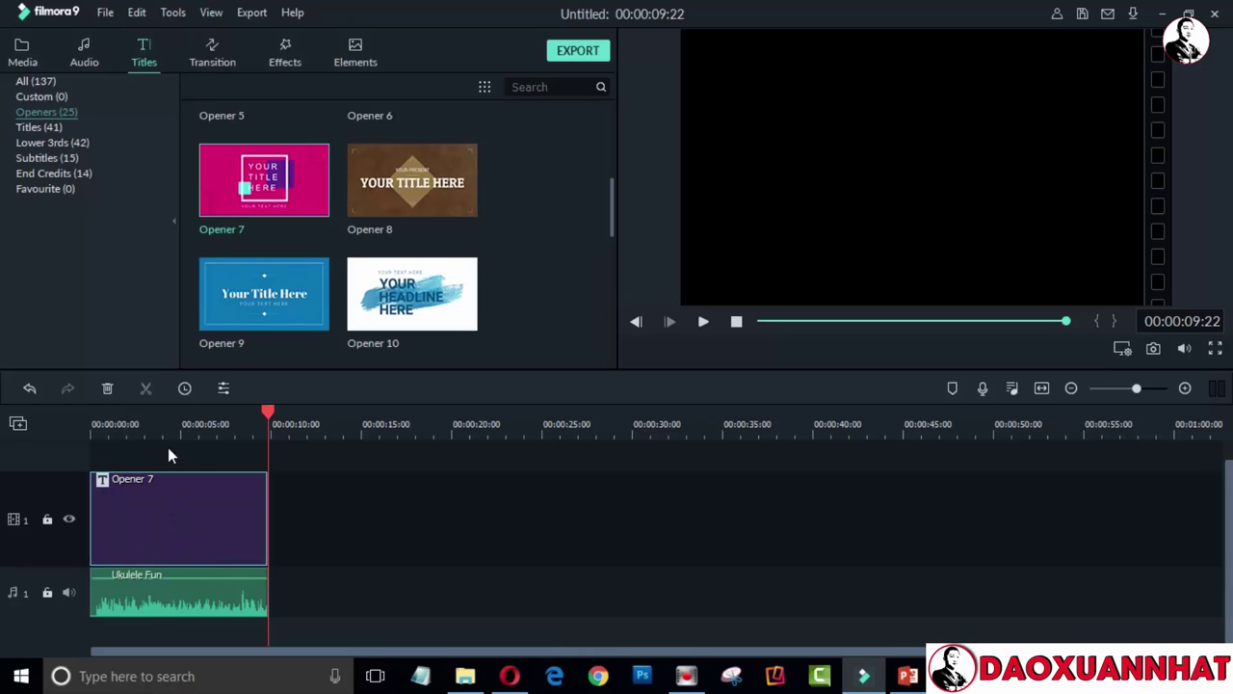
Open the Opener 7 title for editing and scrub to the frame showing all title words
left_click(154, 431)
double_click(201, 503)
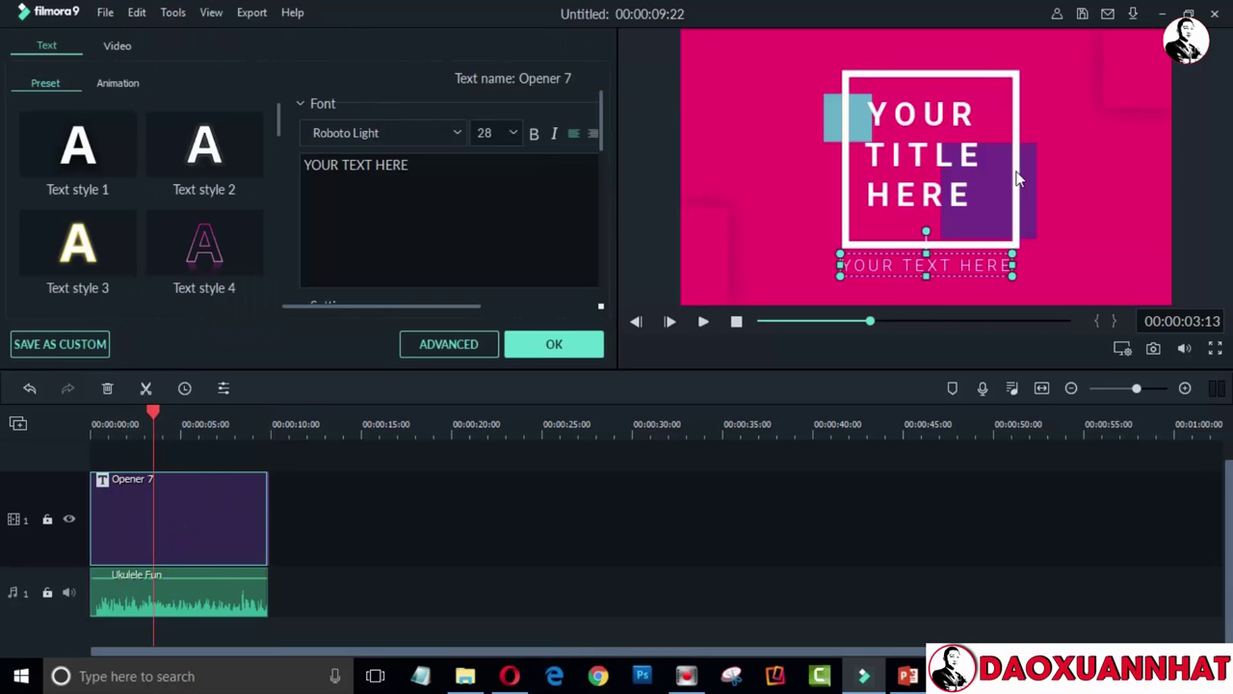
left_click(110, 424)
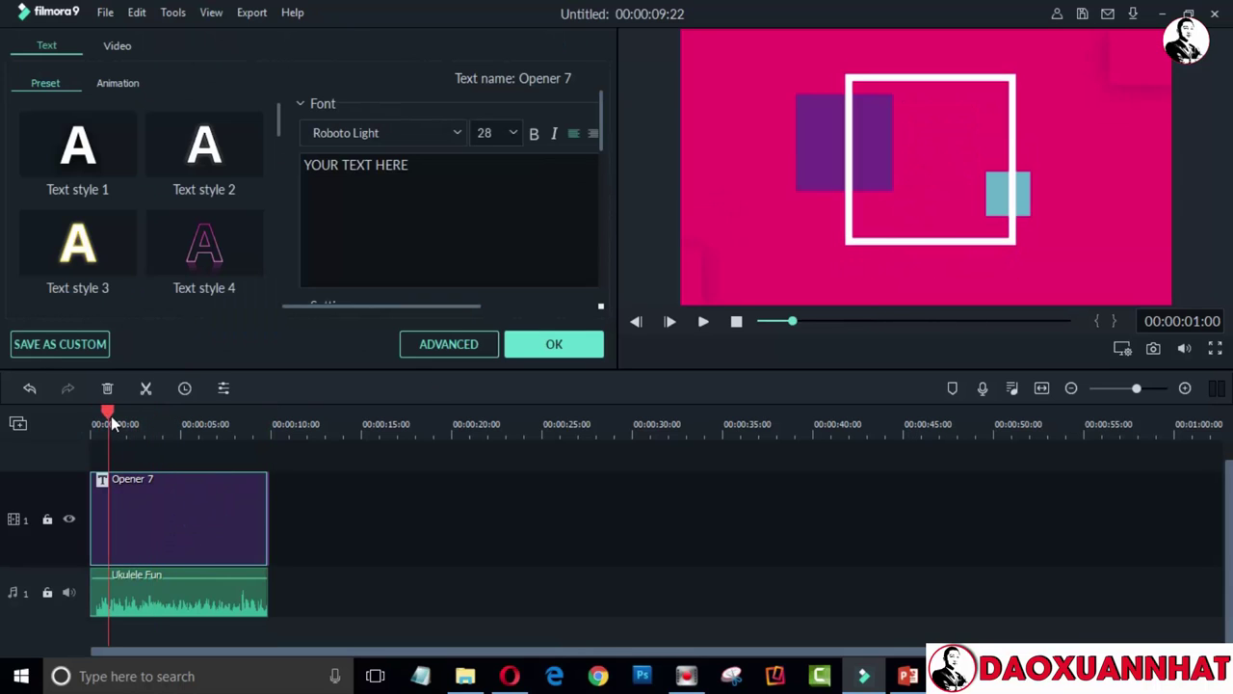
left_click(104, 417)
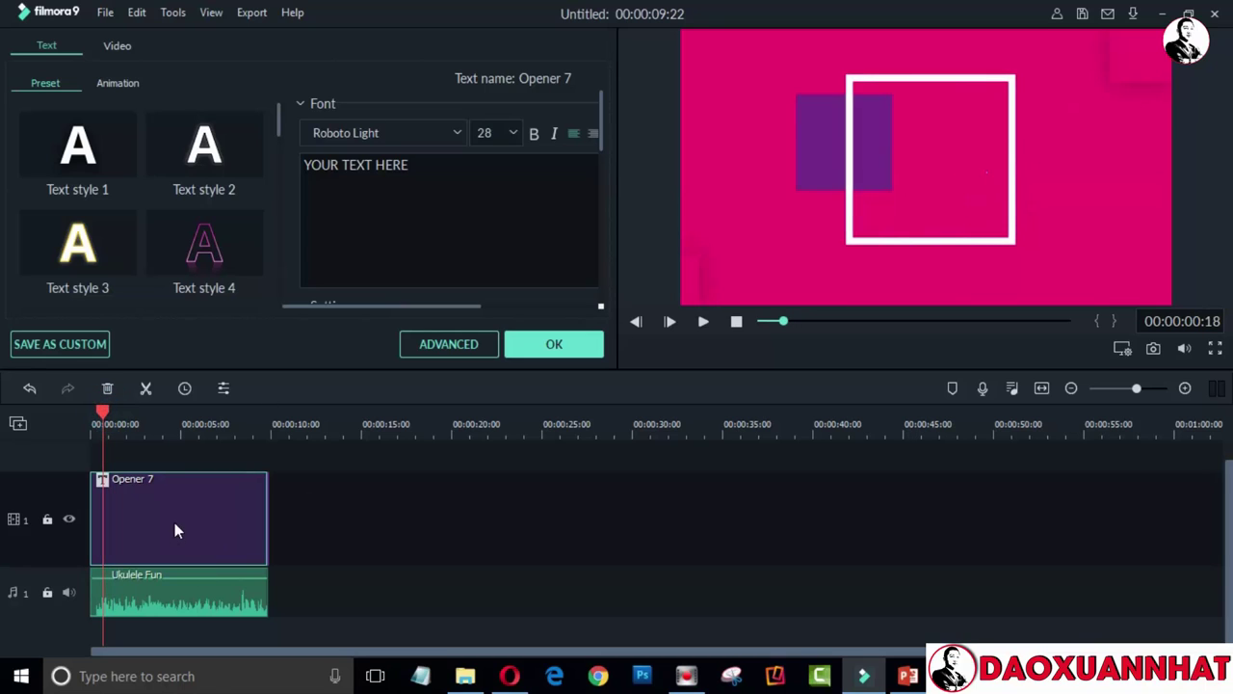
left_click(173, 525)
left_click(110, 418)
left_click(145, 418)
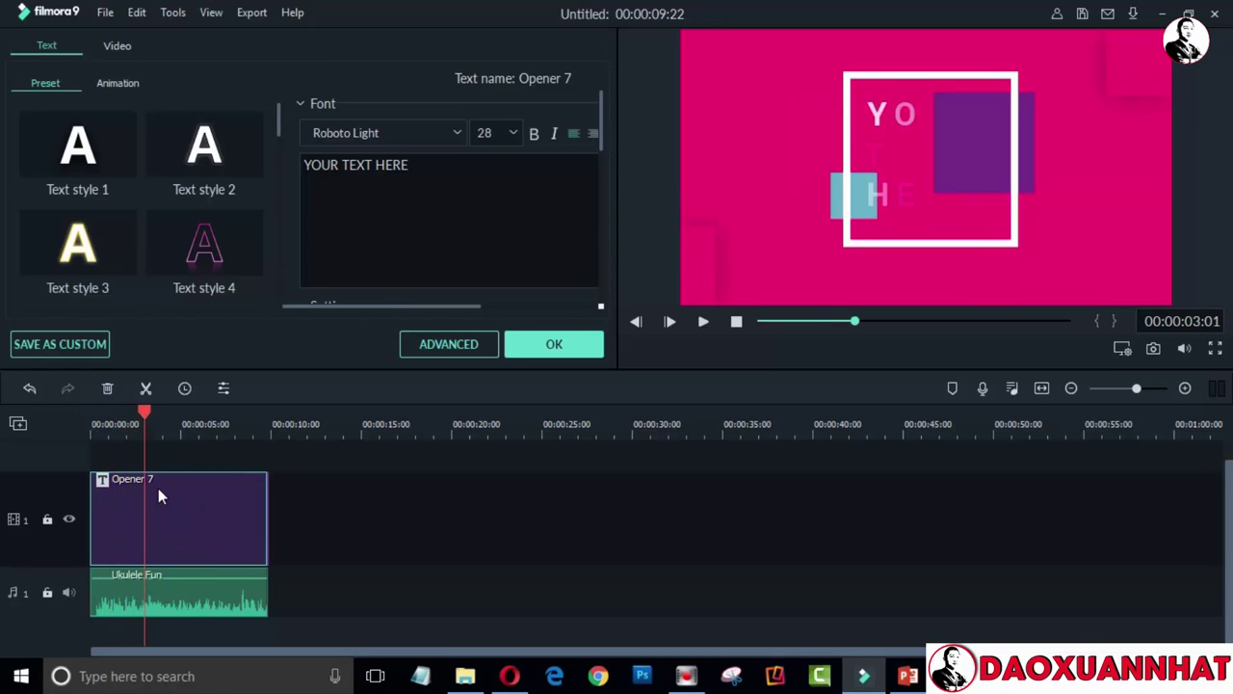
left_click(159, 429)
Replace the word YOUR in the title with ĐÀO using Telex typing
left_click(930, 161)
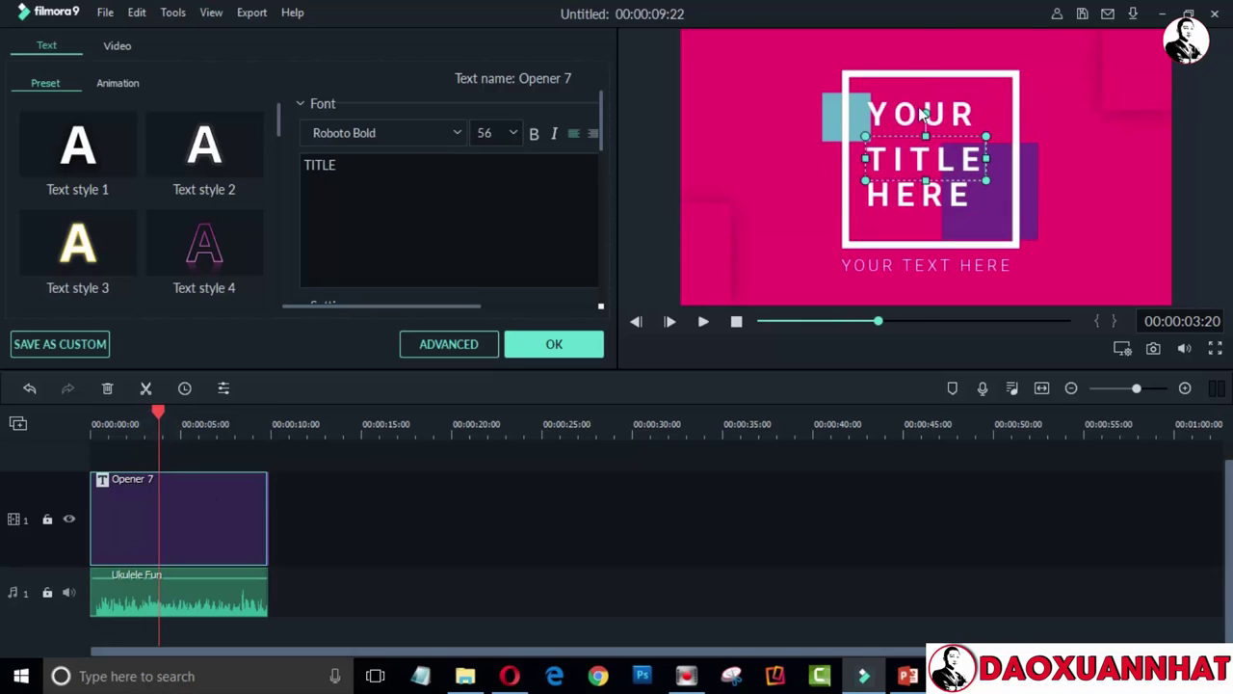
left_click(913, 113)
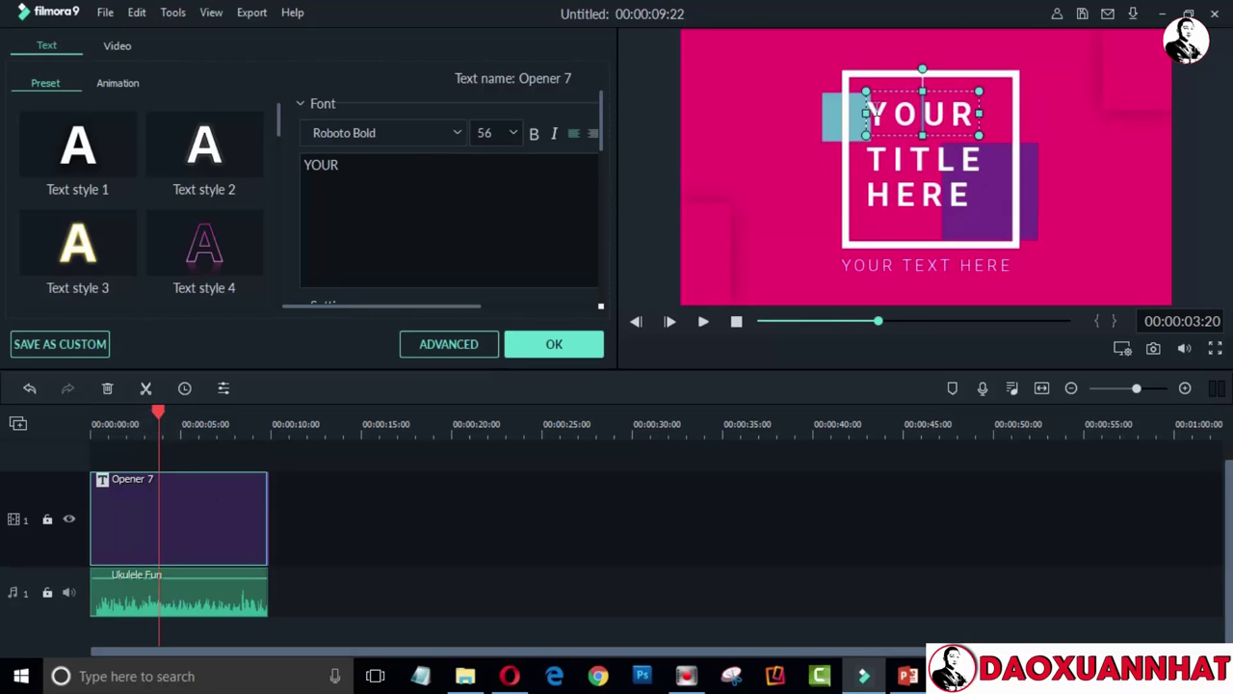
left_click_drag(870, 114, 968, 110)
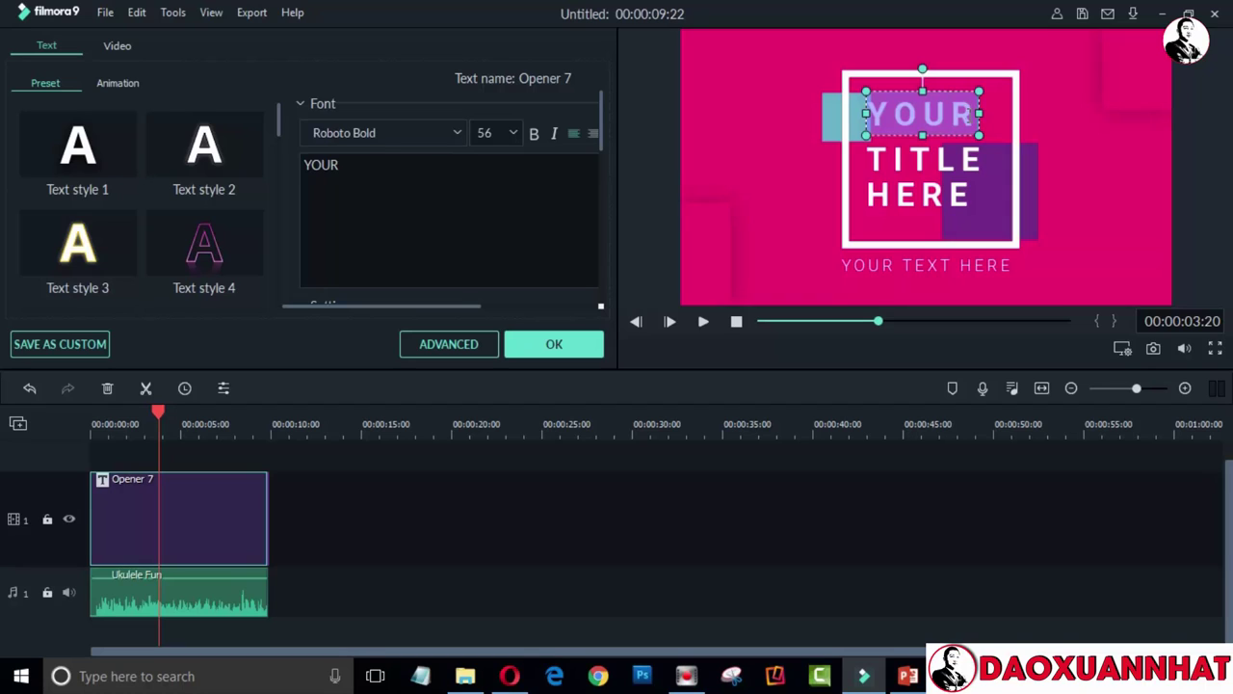
type("Đa")
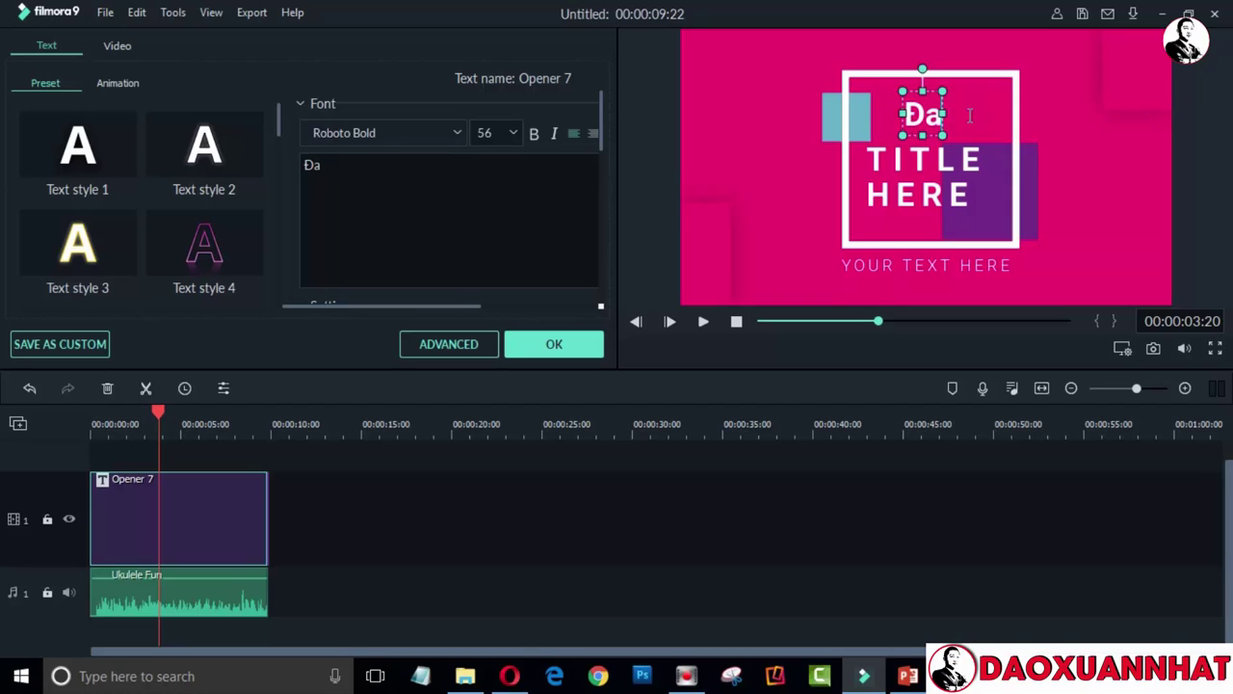
key("BackSpace")
type("AOF")
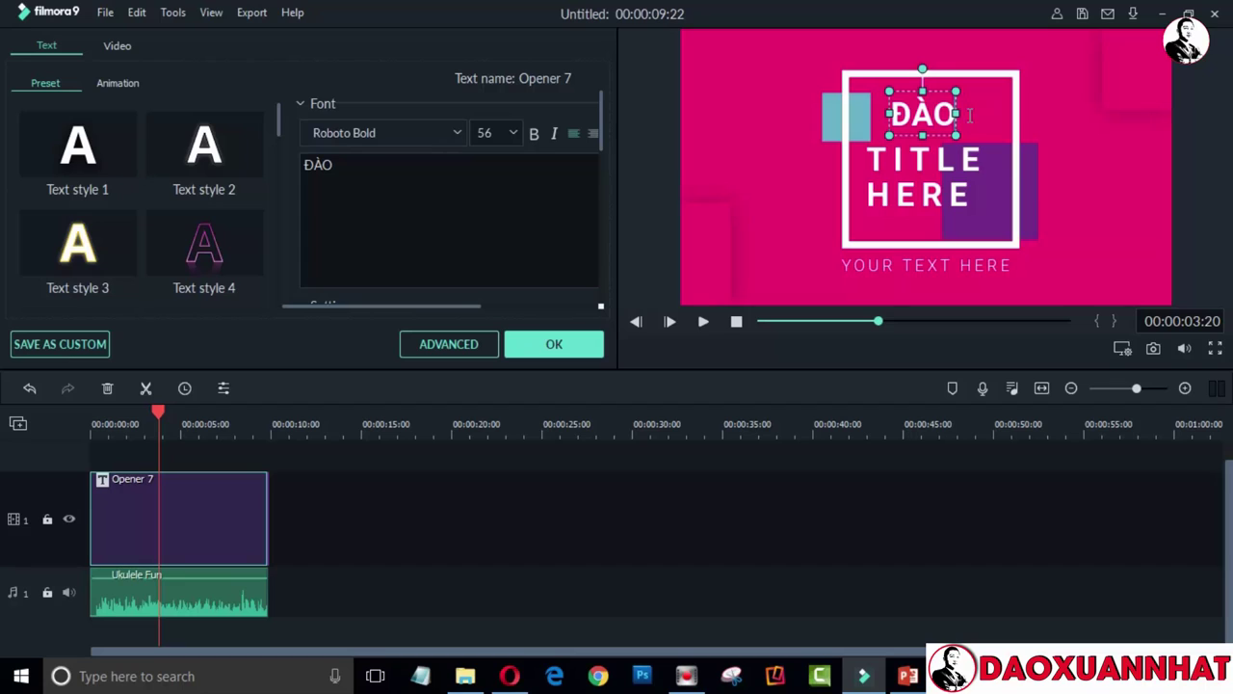
Change TITLE to XUÂN and HERE to NHẤT, then select the YOUR TEXT HERE caption
left_click(945, 167)
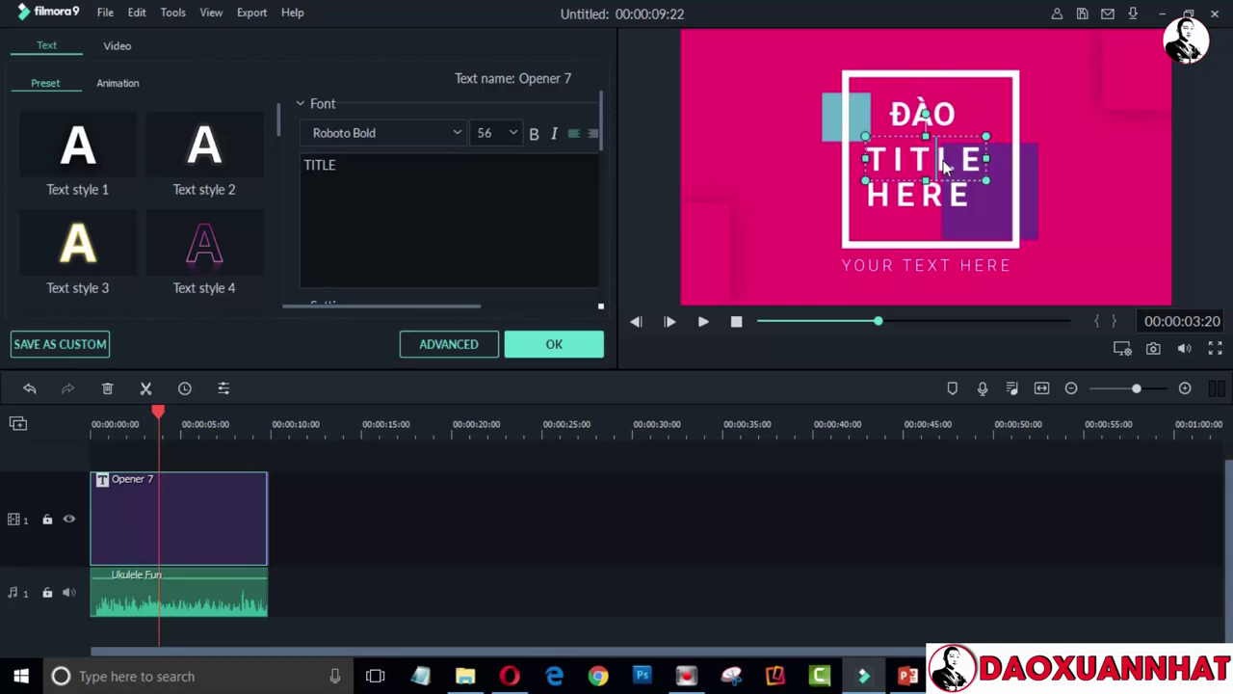
double_click(946, 167)
type("X")
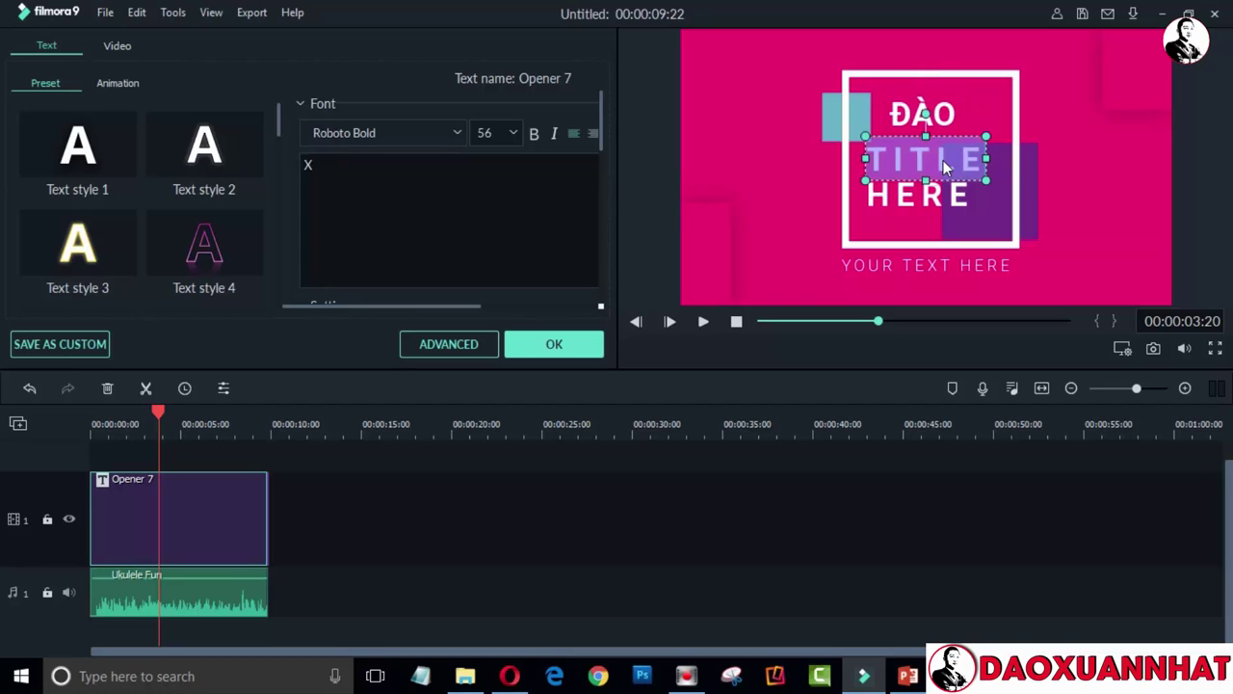
type("UAAN")
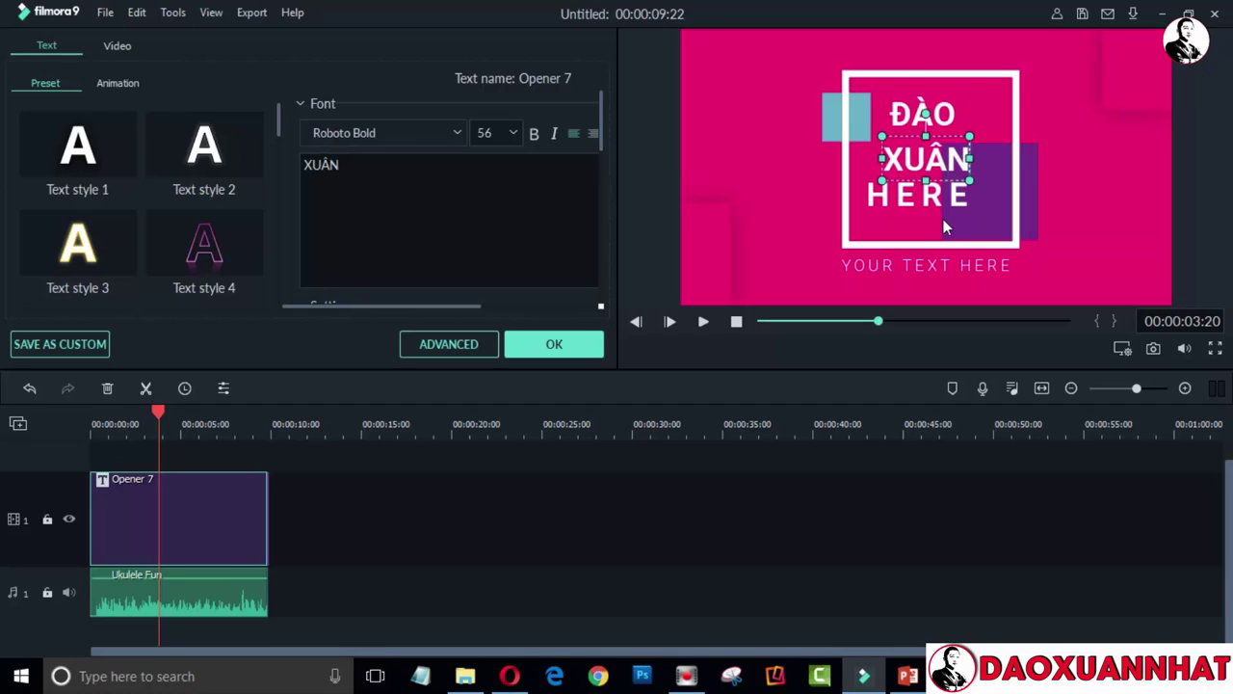
left_click(947, 194)
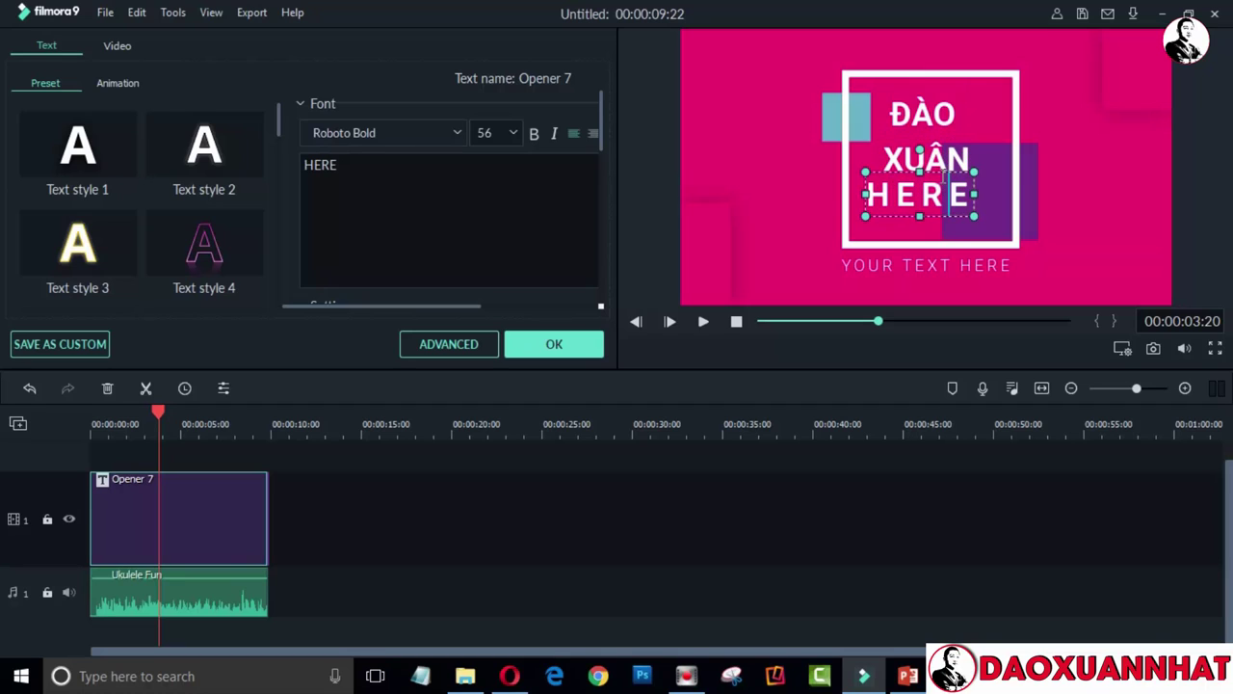
double_click(949, 195)
type("NHAAST")
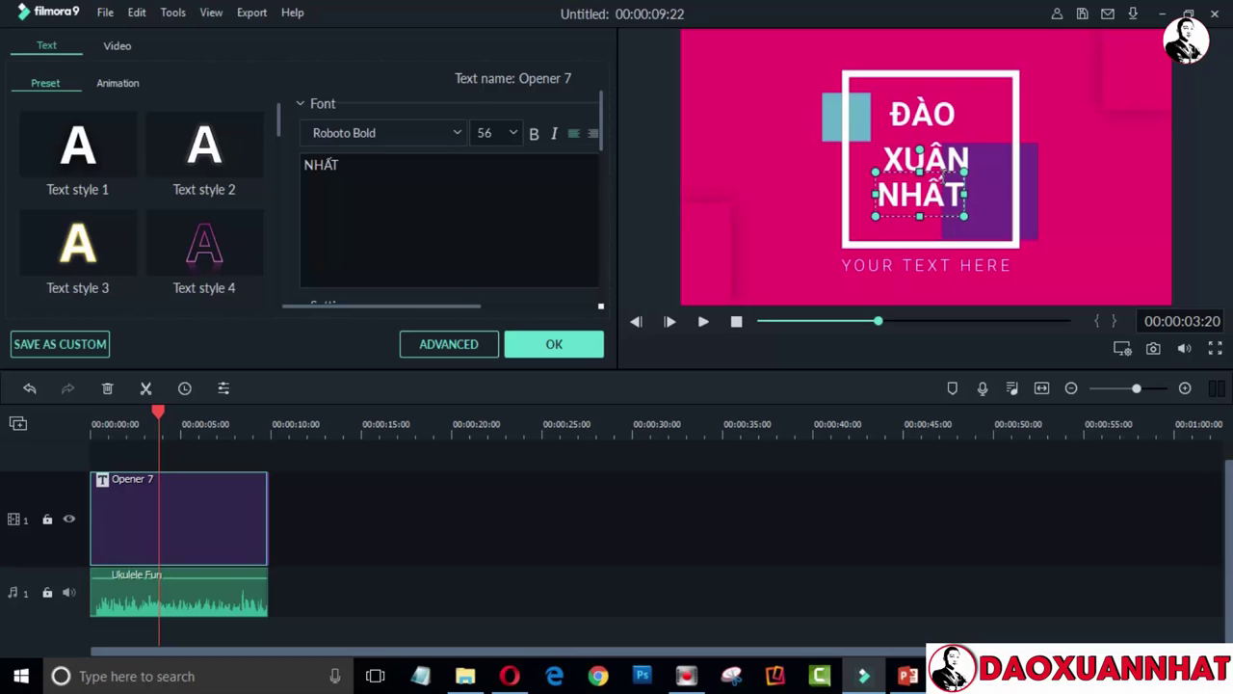
left_click(931, 271)
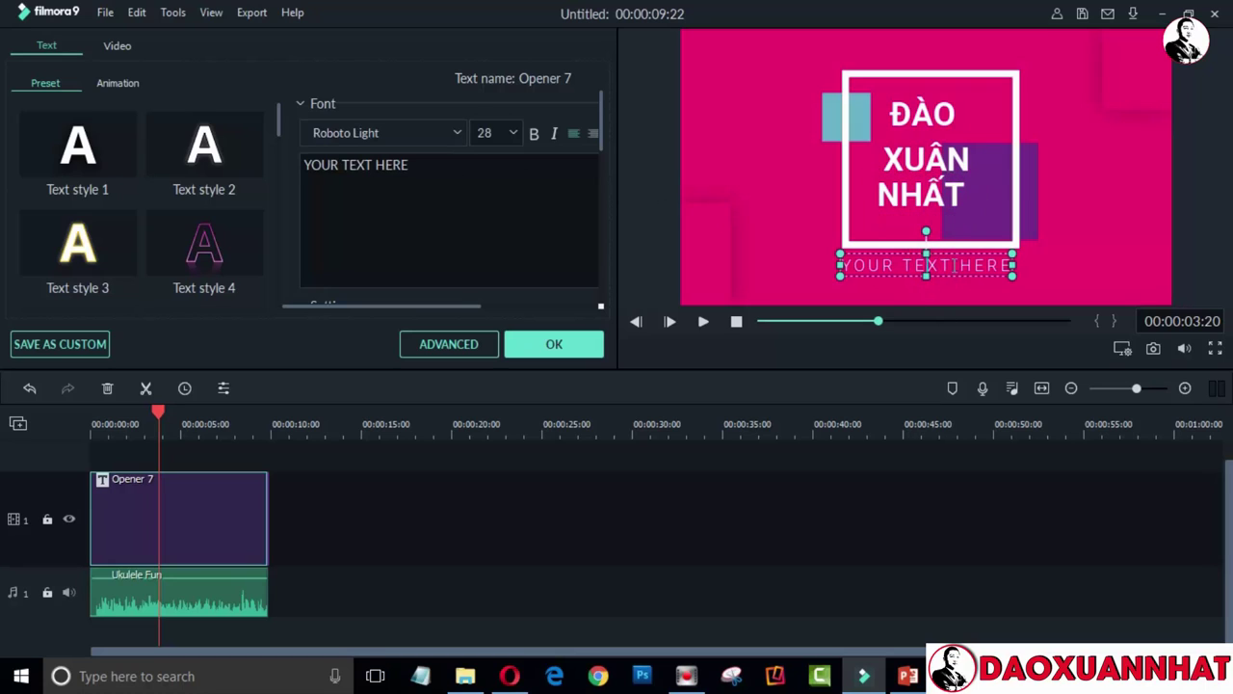
Replace the placeholder caption with ĐAM MÊ CHIA SẺ
left_click_drag(416, 162, 267, 168)
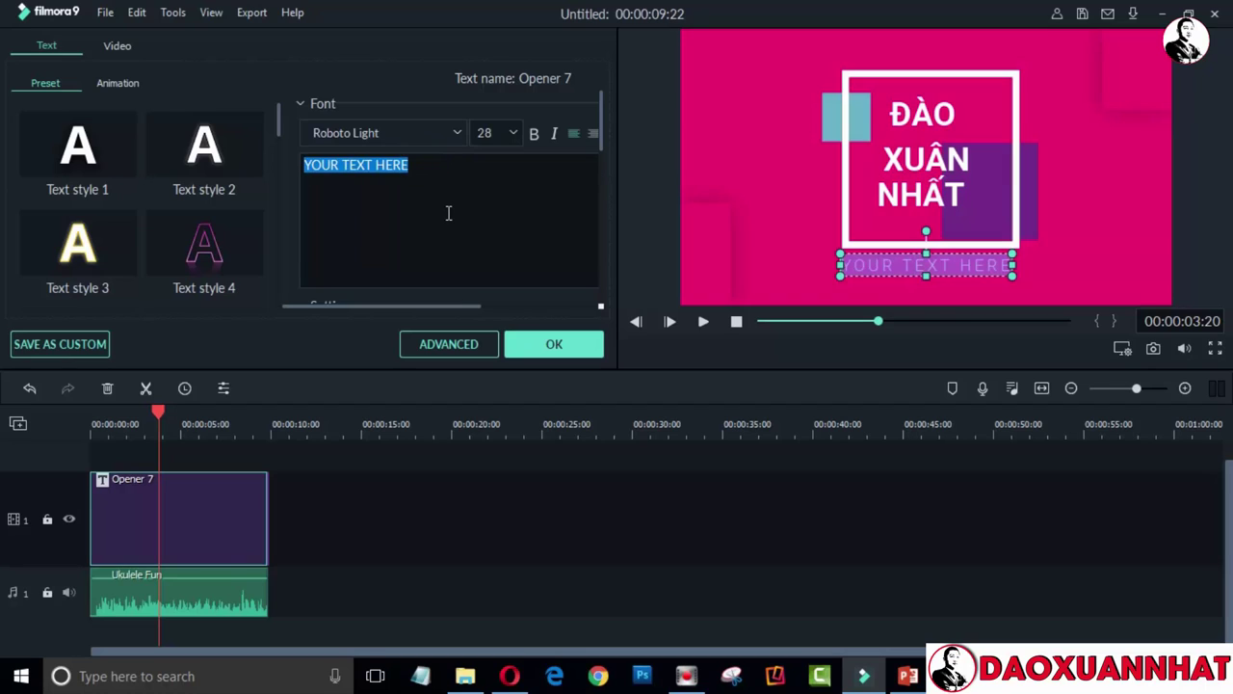
type("DDAM MEE")
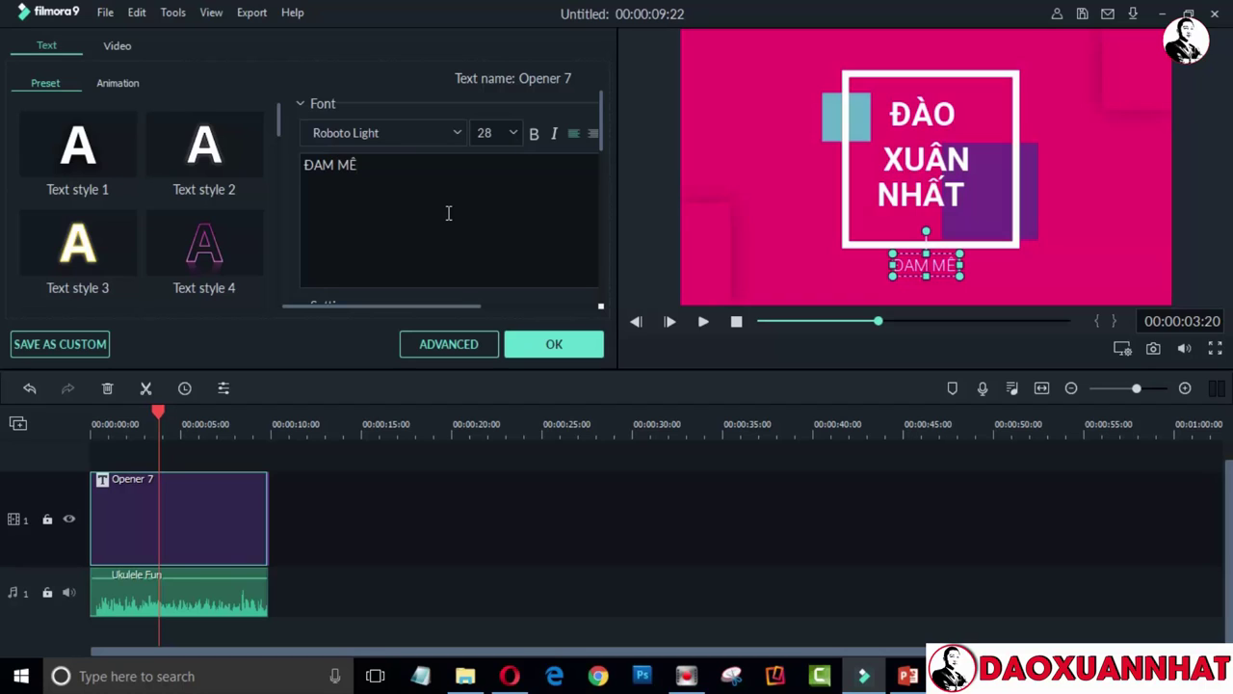
type(" C")
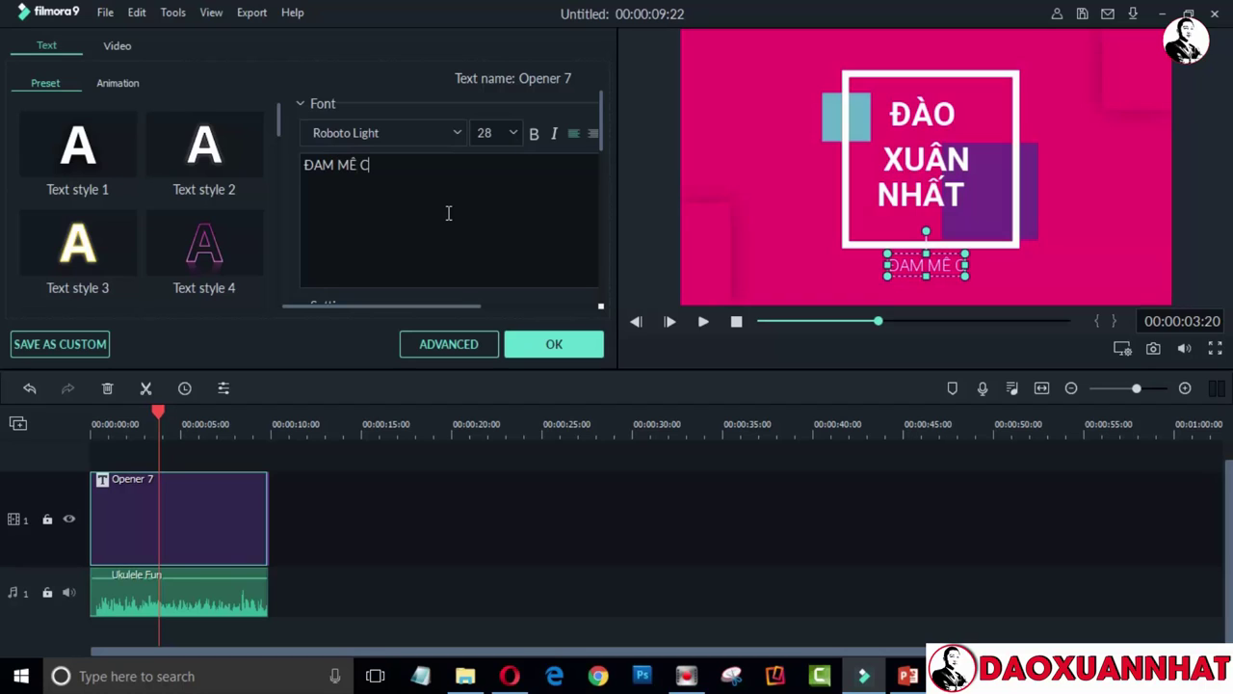
type("HIA SER")
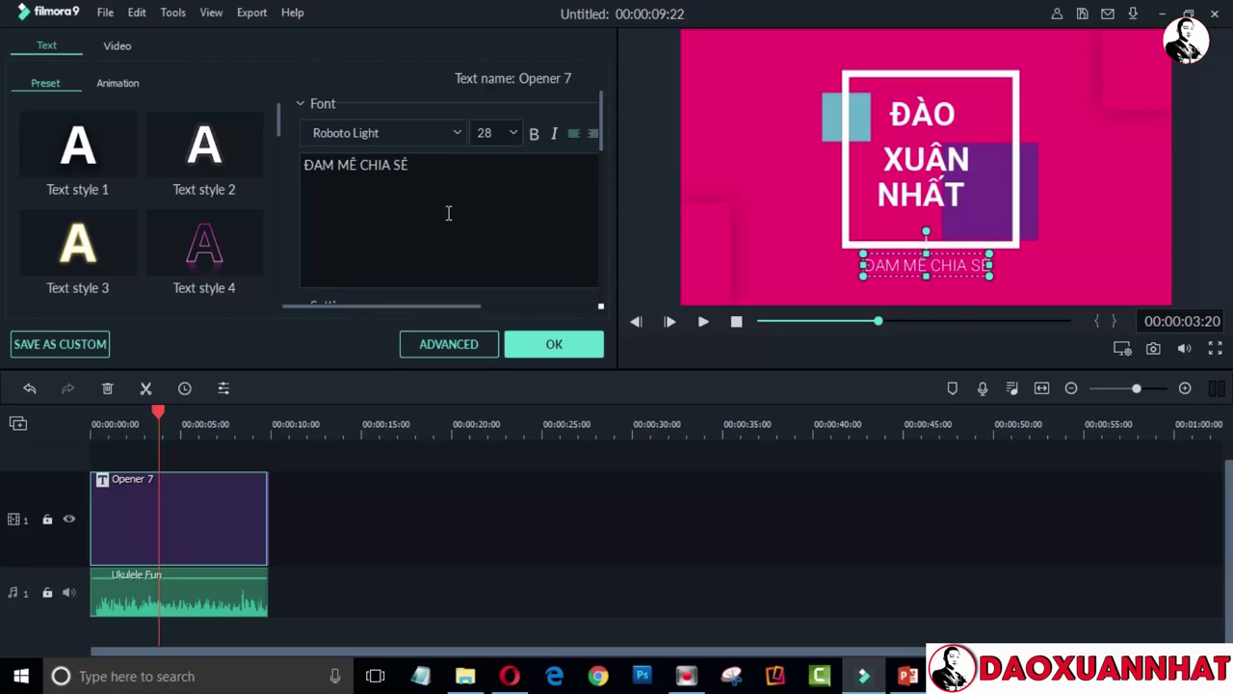
left_click(714, 144)
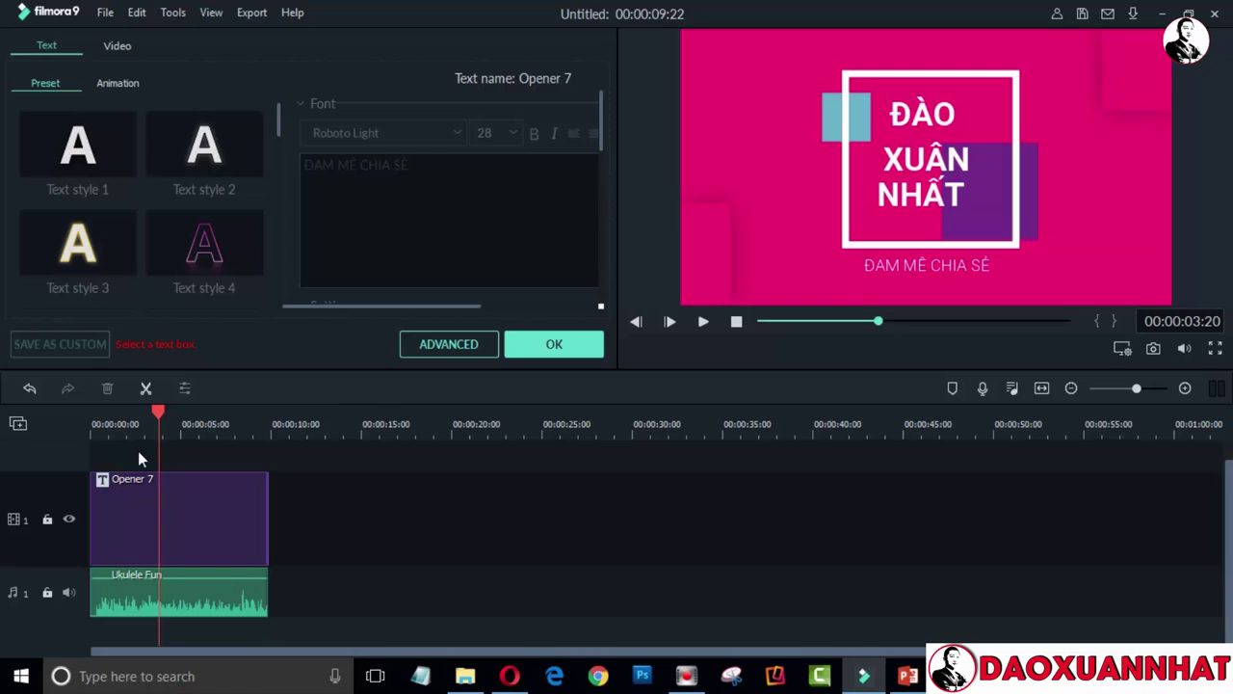
Play the intro from near the start to review the title, then pause
left_click(104, 435)
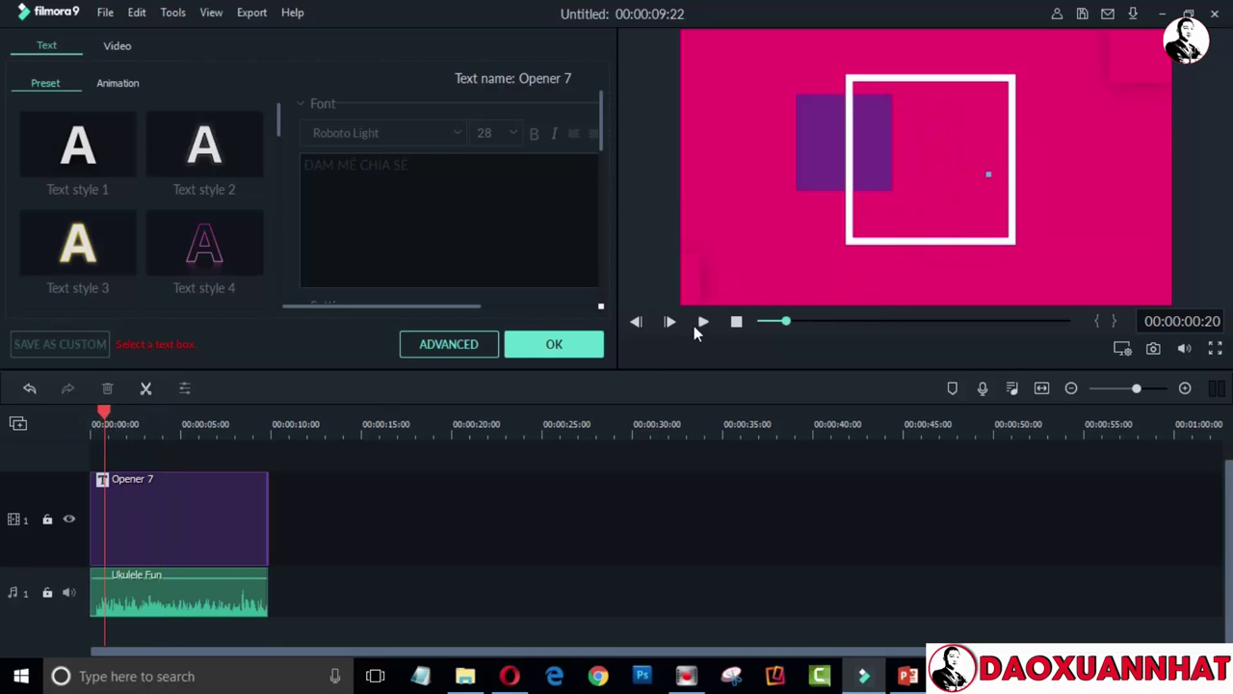
left_click(700, 324)
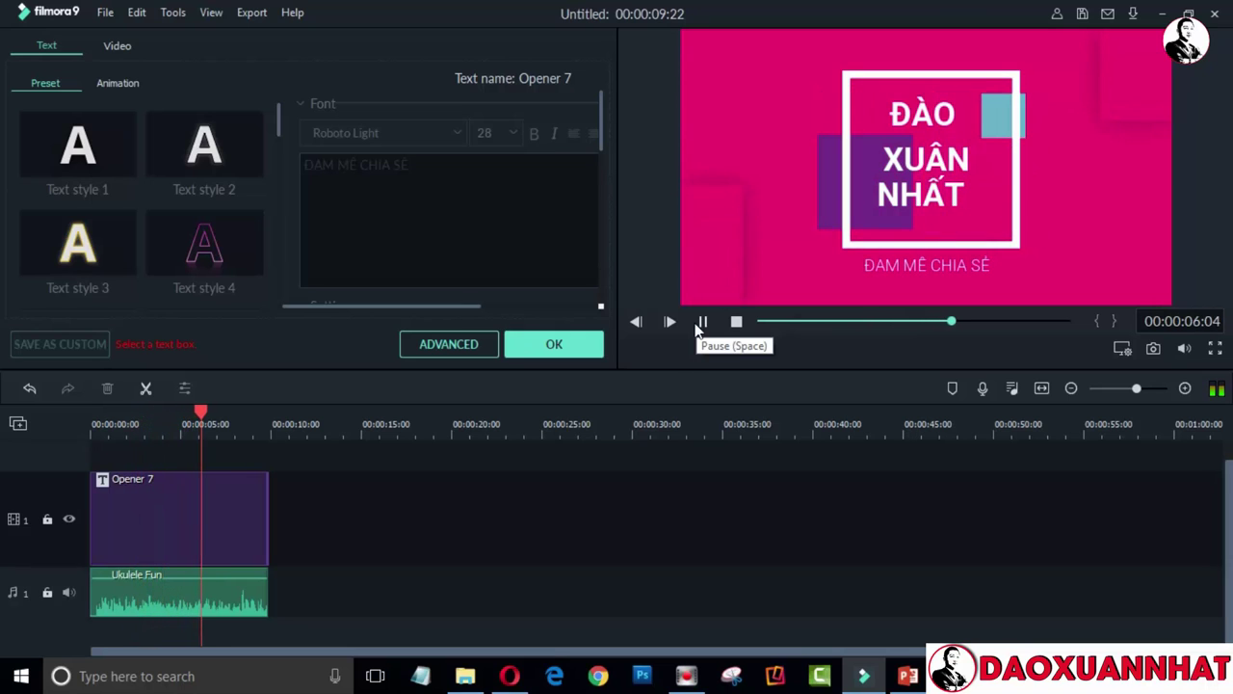
left_click(702, 321)
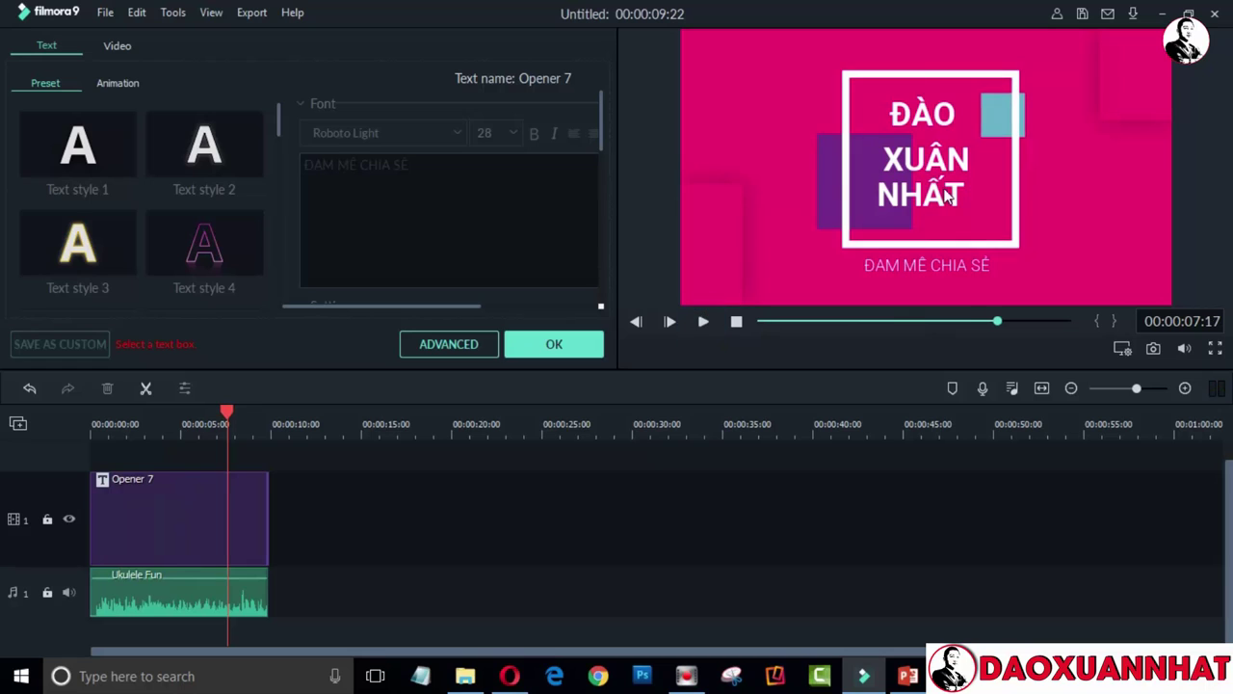
Move ĐÀO out of the frame and enlarge the XUÂN and NHẤT text boxes
left_click(935, 115)
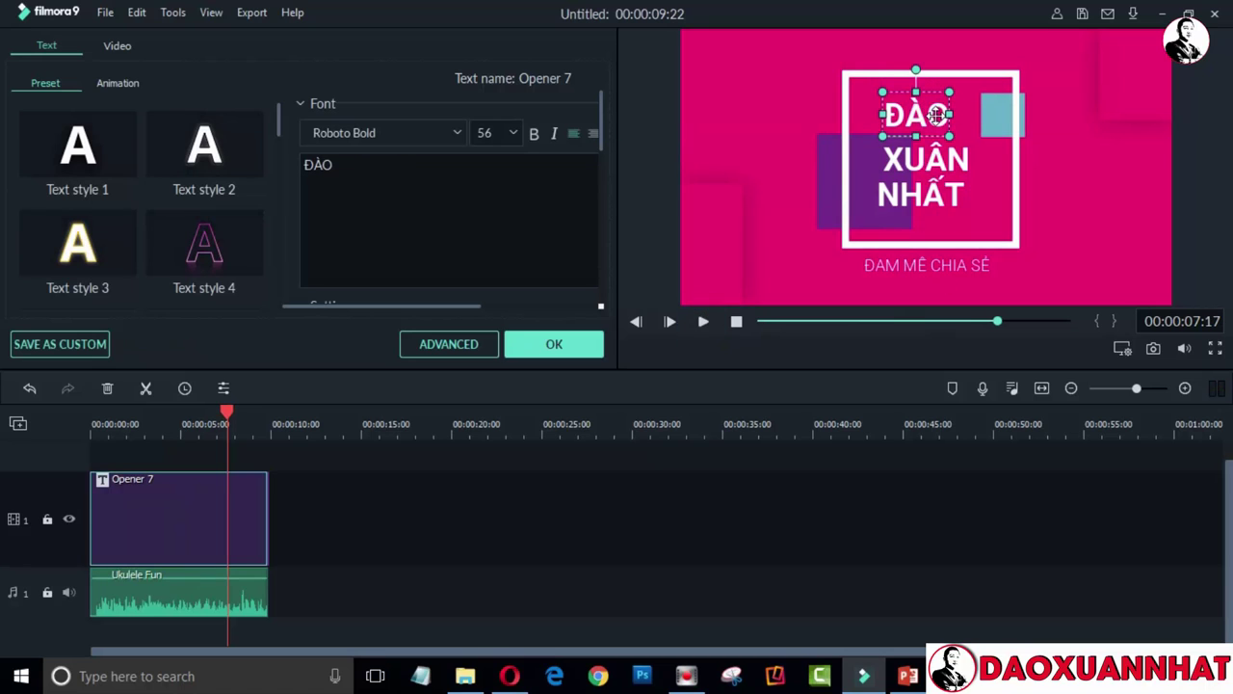
left_click_drag(936, 115, 484, 108)
left_click(906, 160)
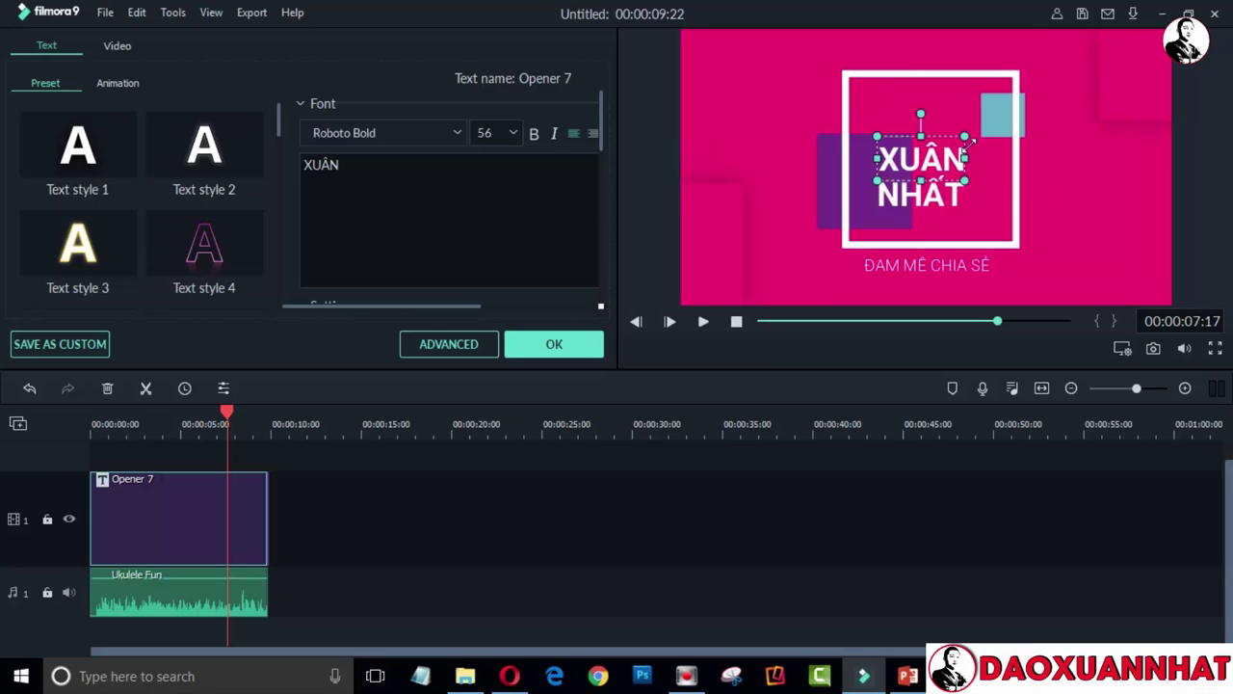
left_click_drag(966, 142, 987, 106)
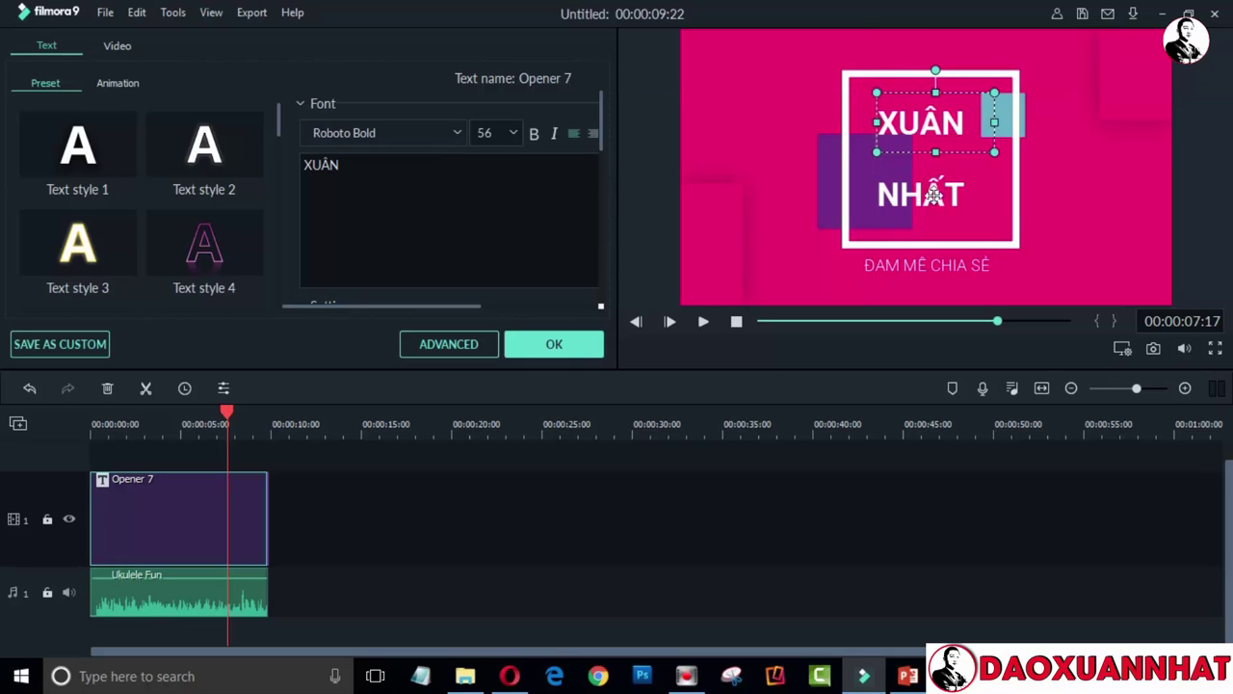
left_click(933, 196)
left_click_drag(964, 172, 992, 158)
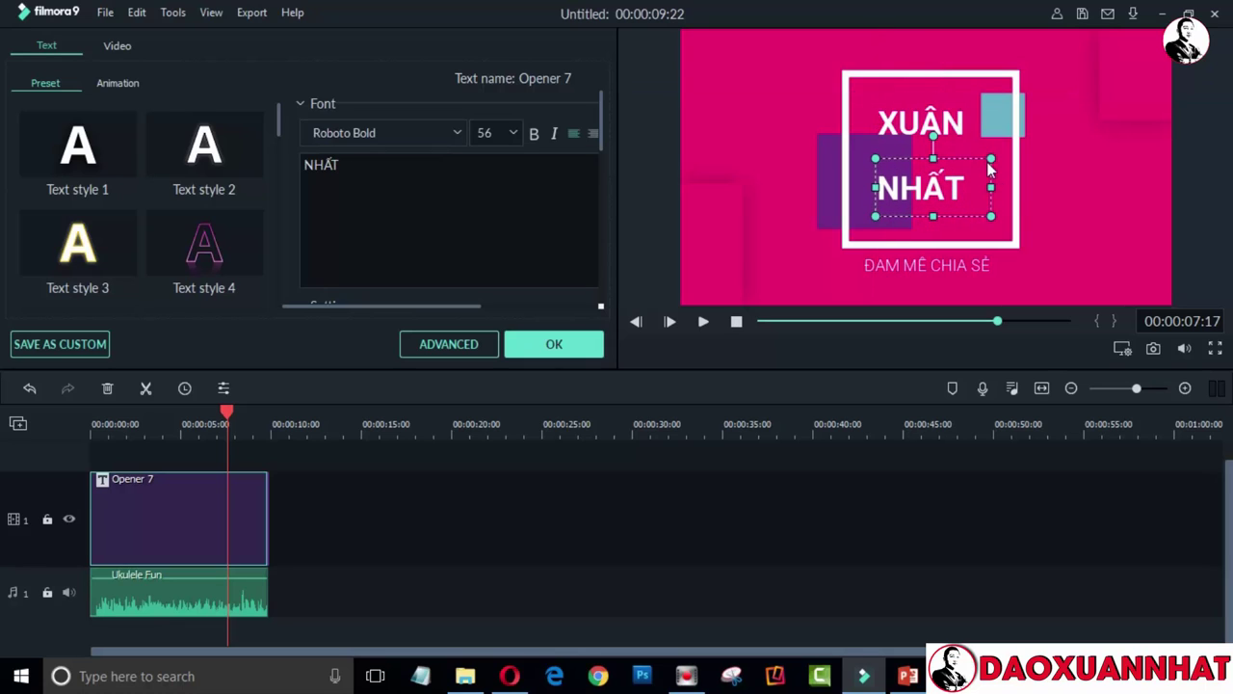
Set the NHẤT and XUÂN lines to font size 60
left_click(943, 191)
double_click(355, 162)
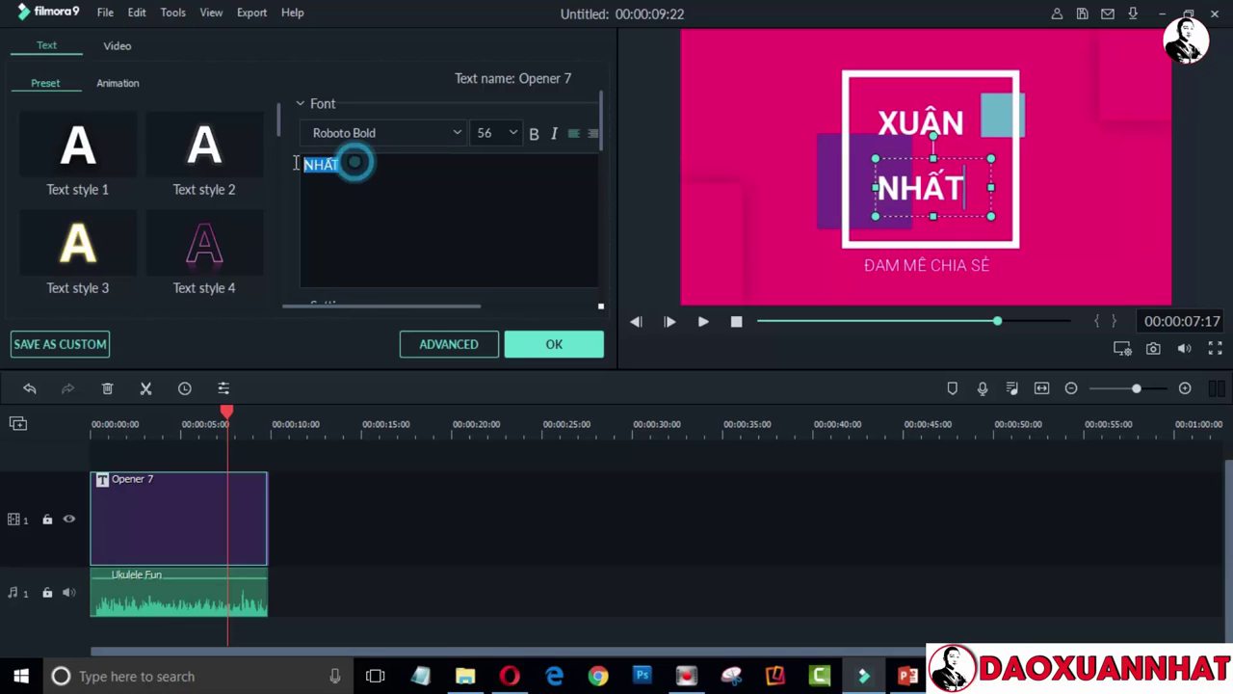
left_click(512, 135)
left_click(490, 132)
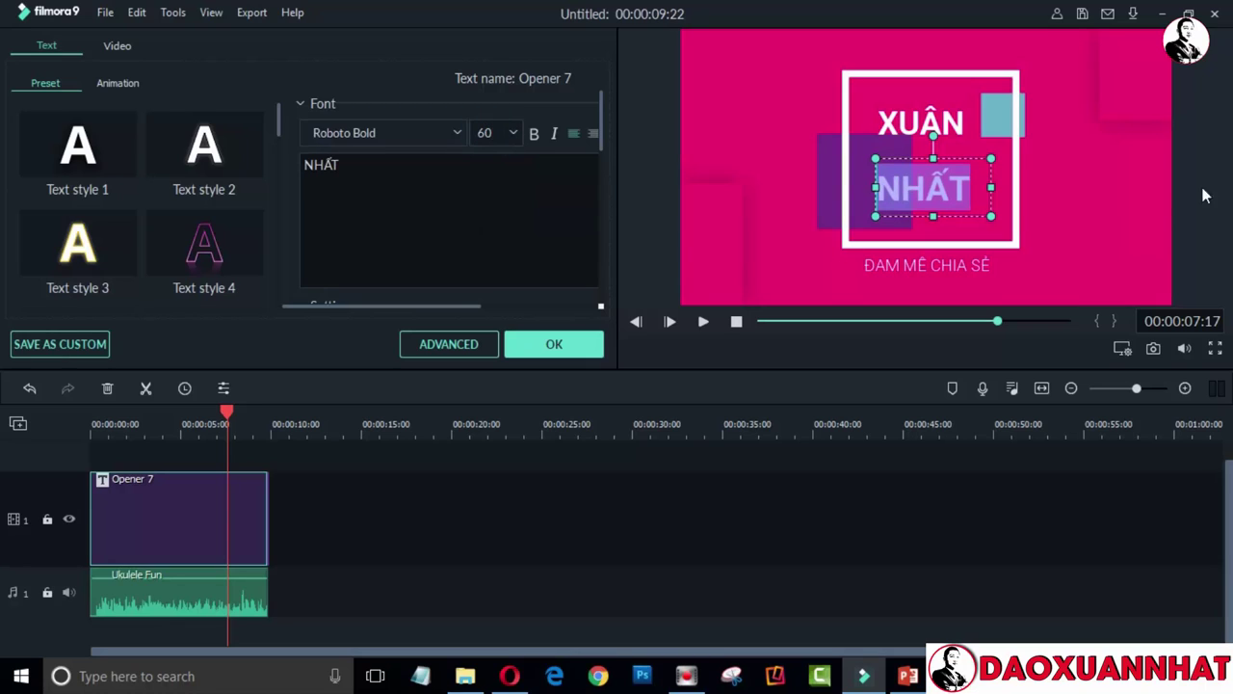
left_click(910, 132)
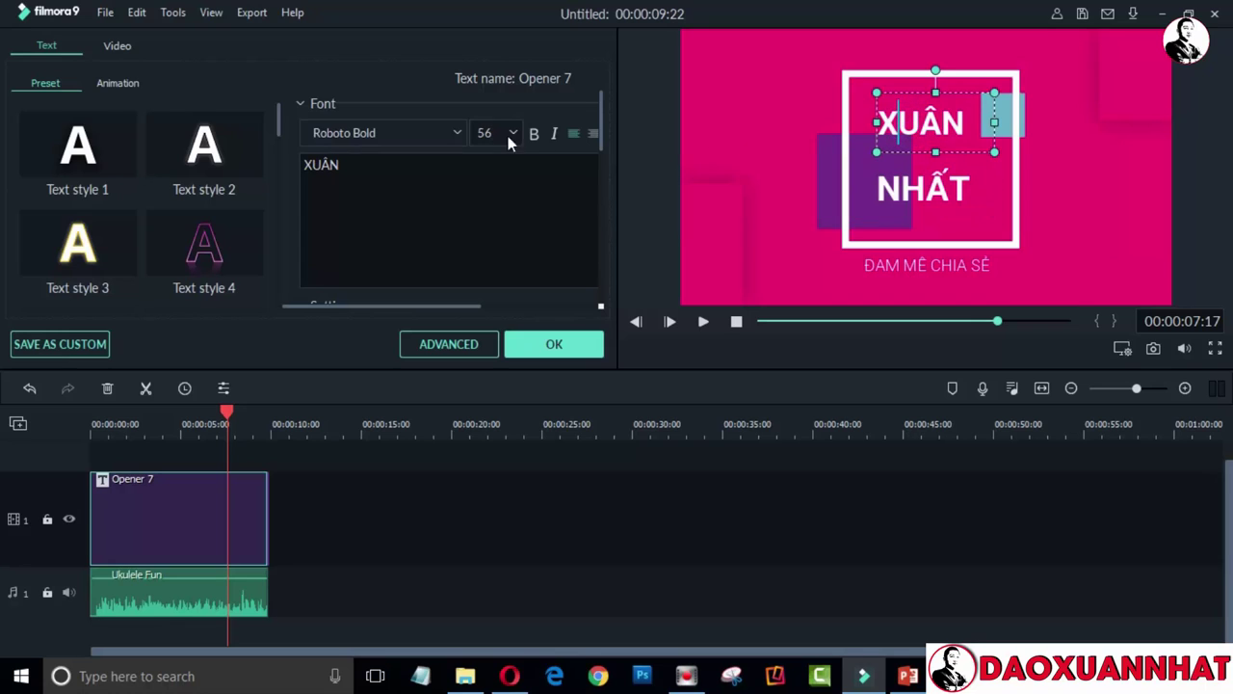
key("ctrl+a")
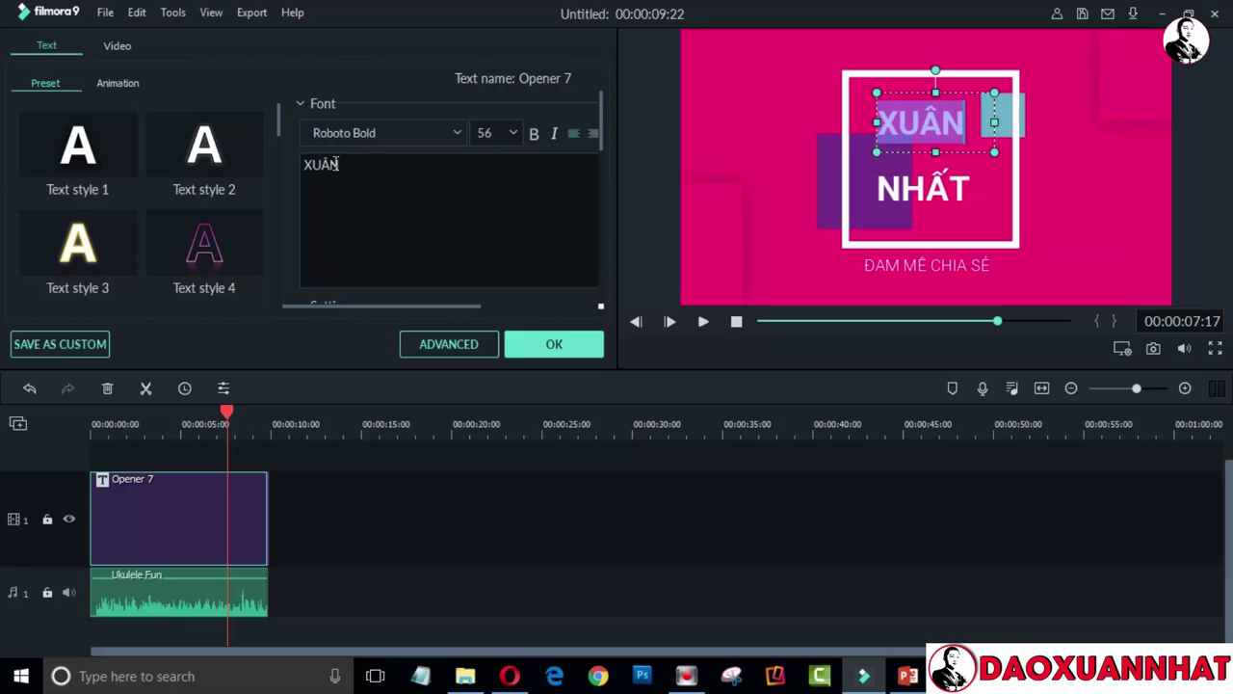
double_click(325, 163)
left_click(504, 132)
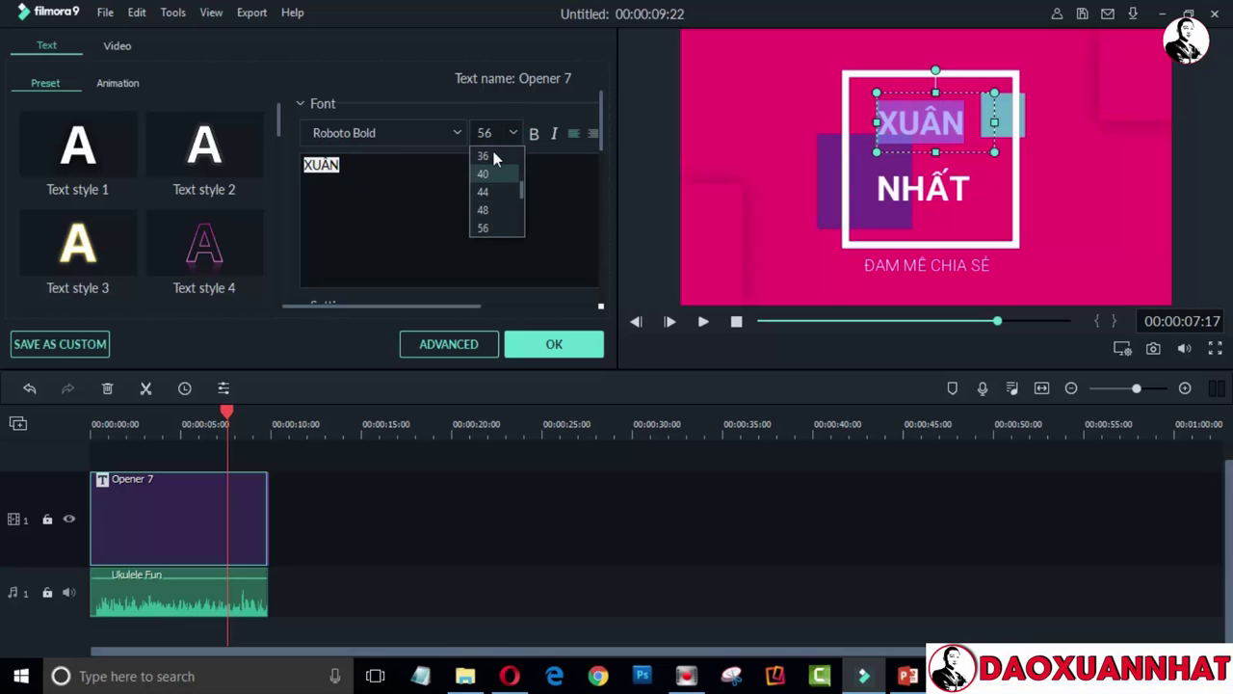
double_click(484, 133)
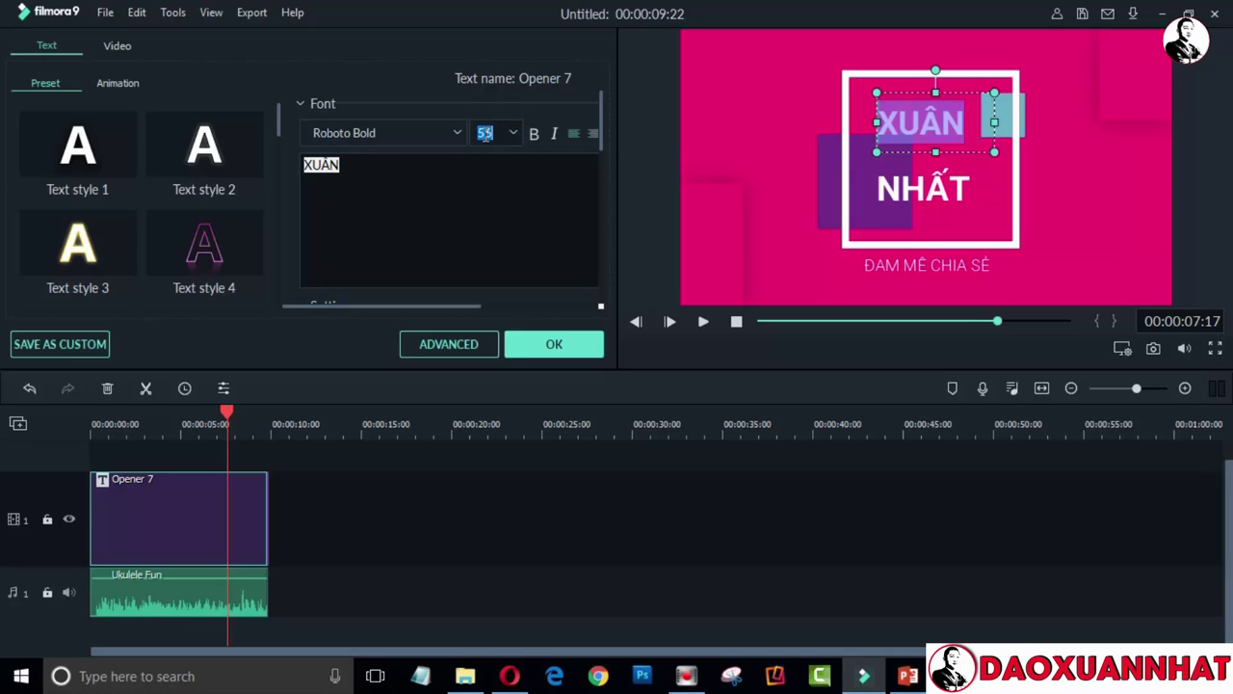
type("60")
key("Return")
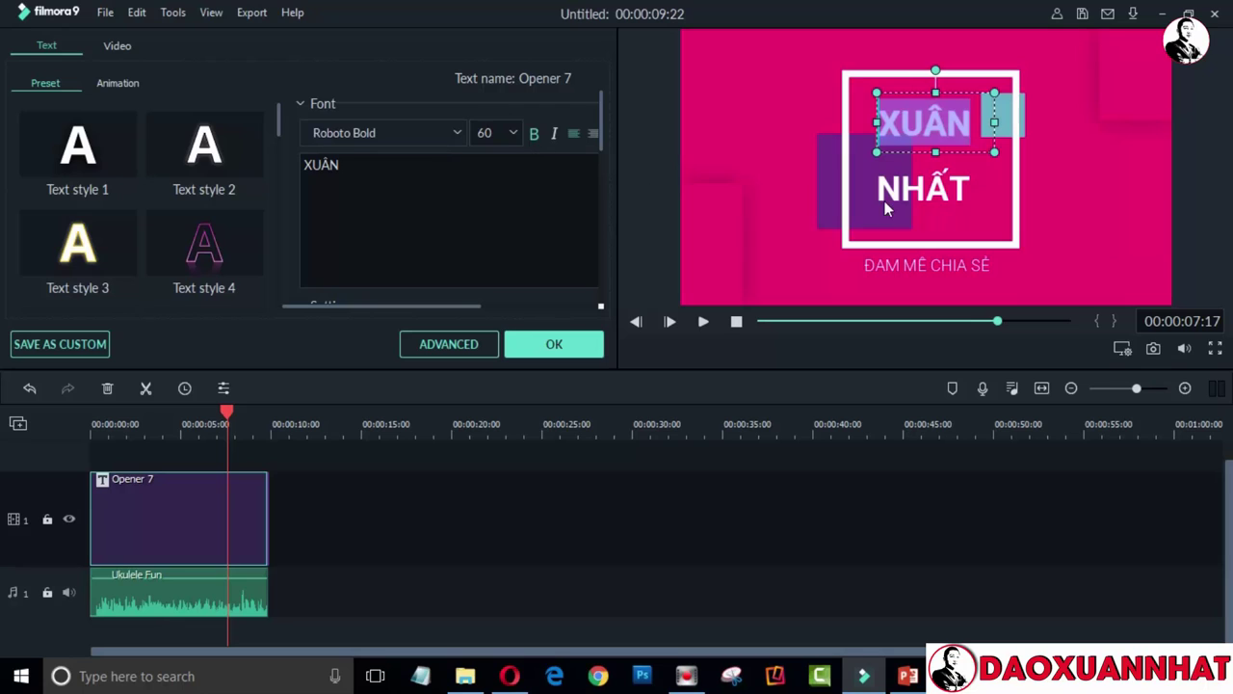
Make NHẤT bold and apply the title edits with OK
left_click(943, 183)
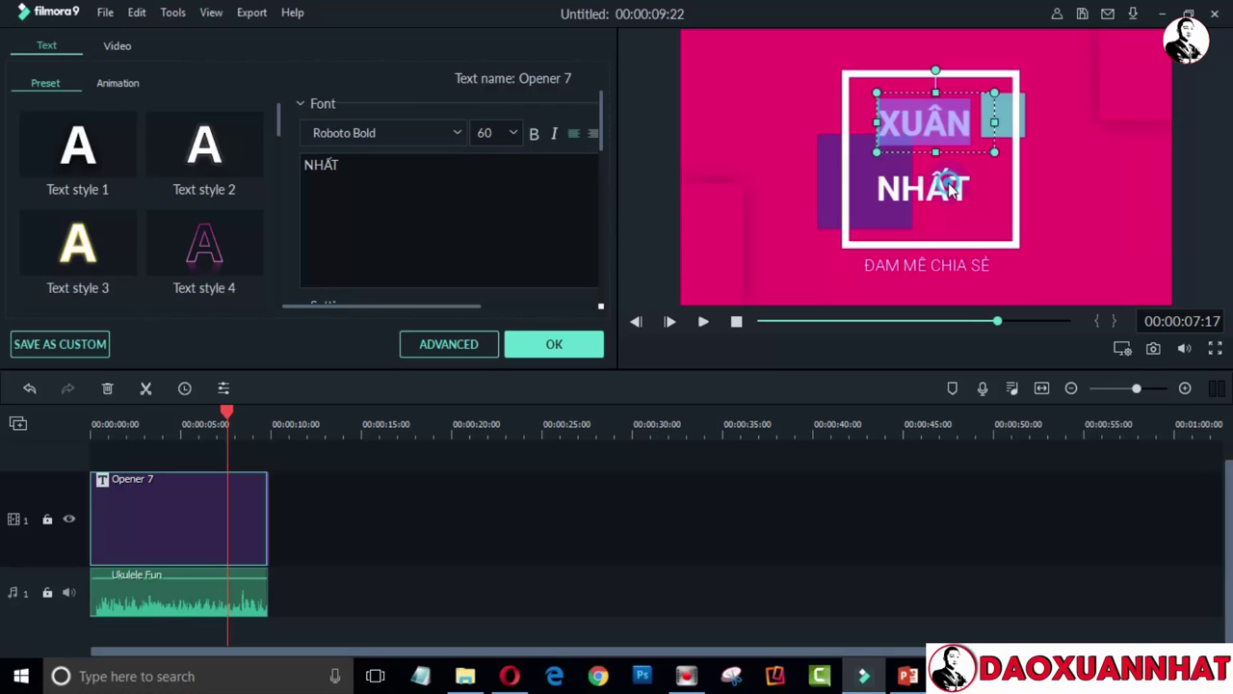
double_click(357, 164)
left_click(534, 134)
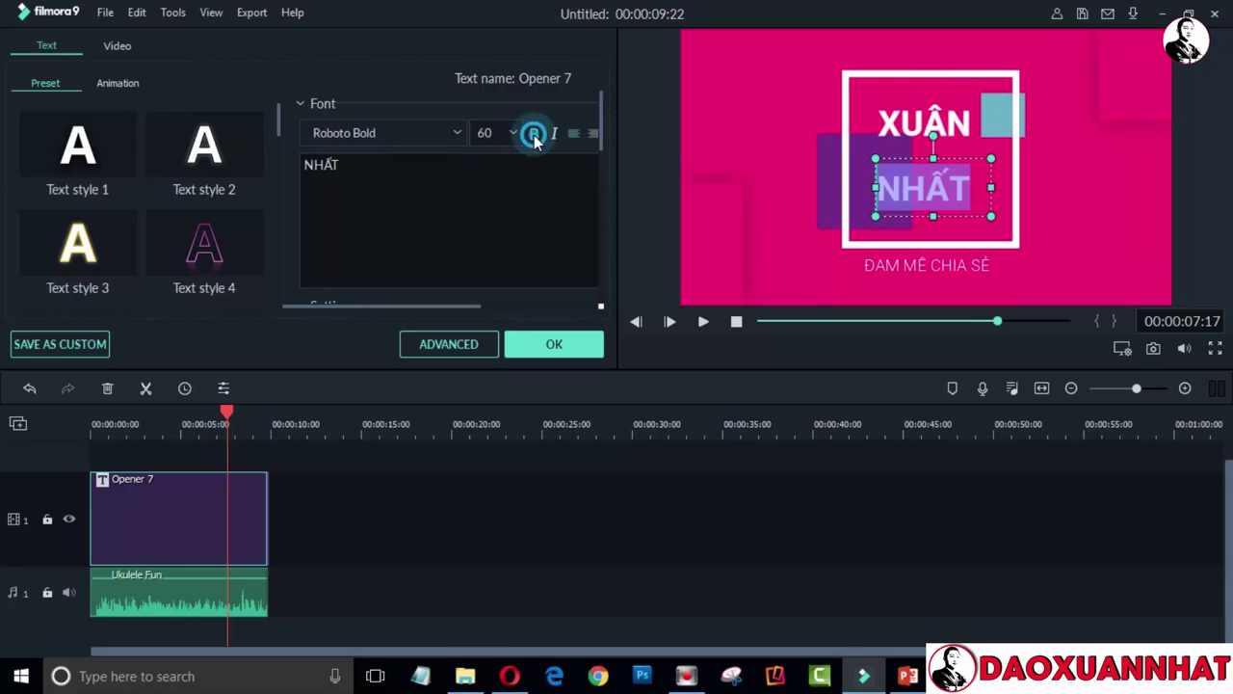
left_click(546, 349)
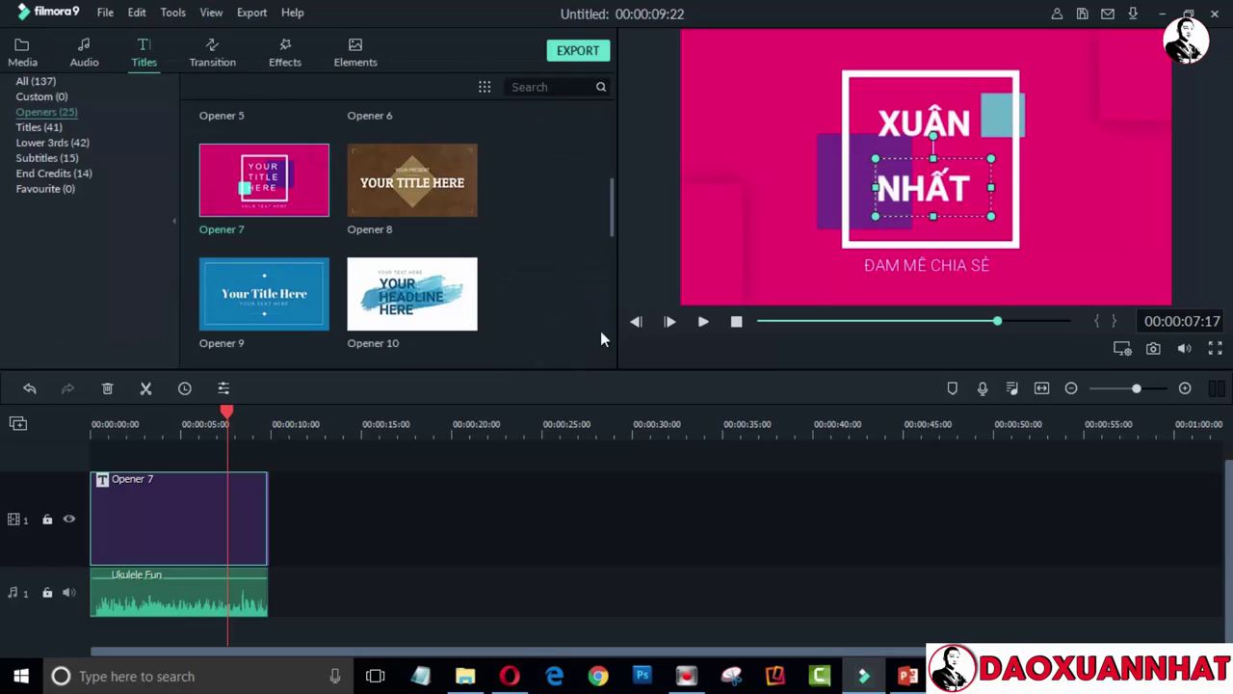
left_click(644, 158)
left_click(95, 430)
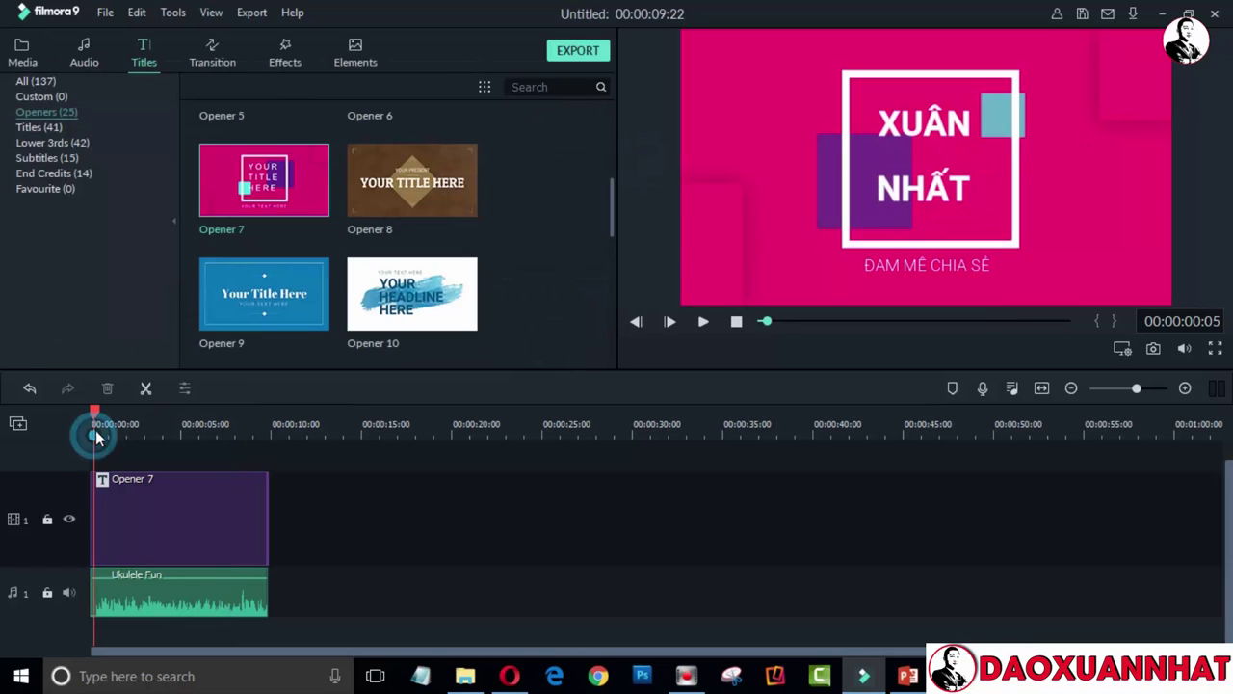
left_click(92, 411)
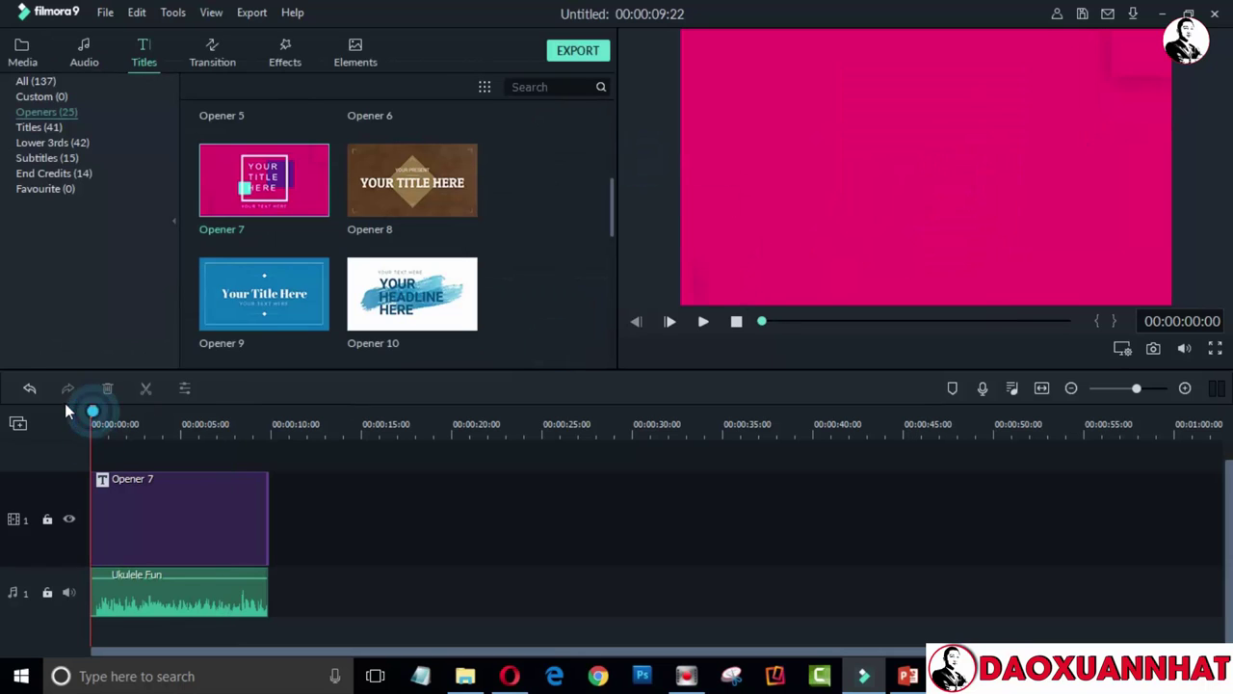
left_click(702, 324)
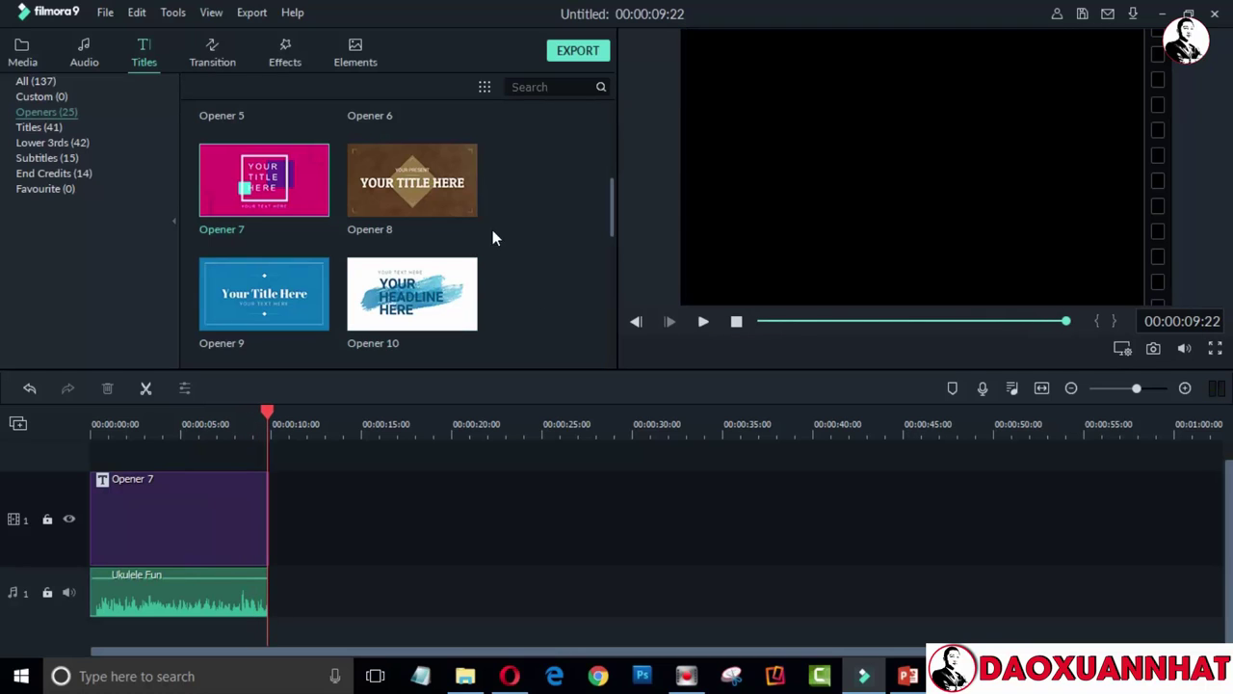
Add an Opener 10 title around 20 seconds and lengthen its clip
left_click_drag(413, 294, 477, 530)
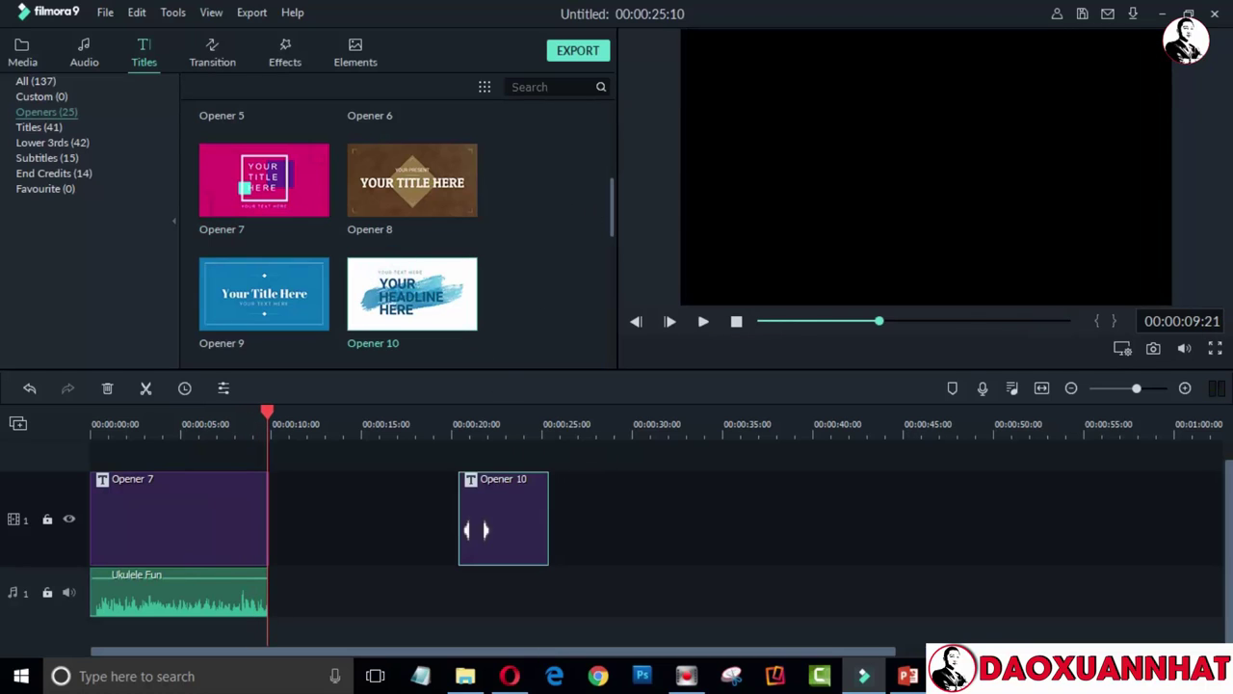
left_click(524, 509)
left_click_drag(546, 517, 610, 517)
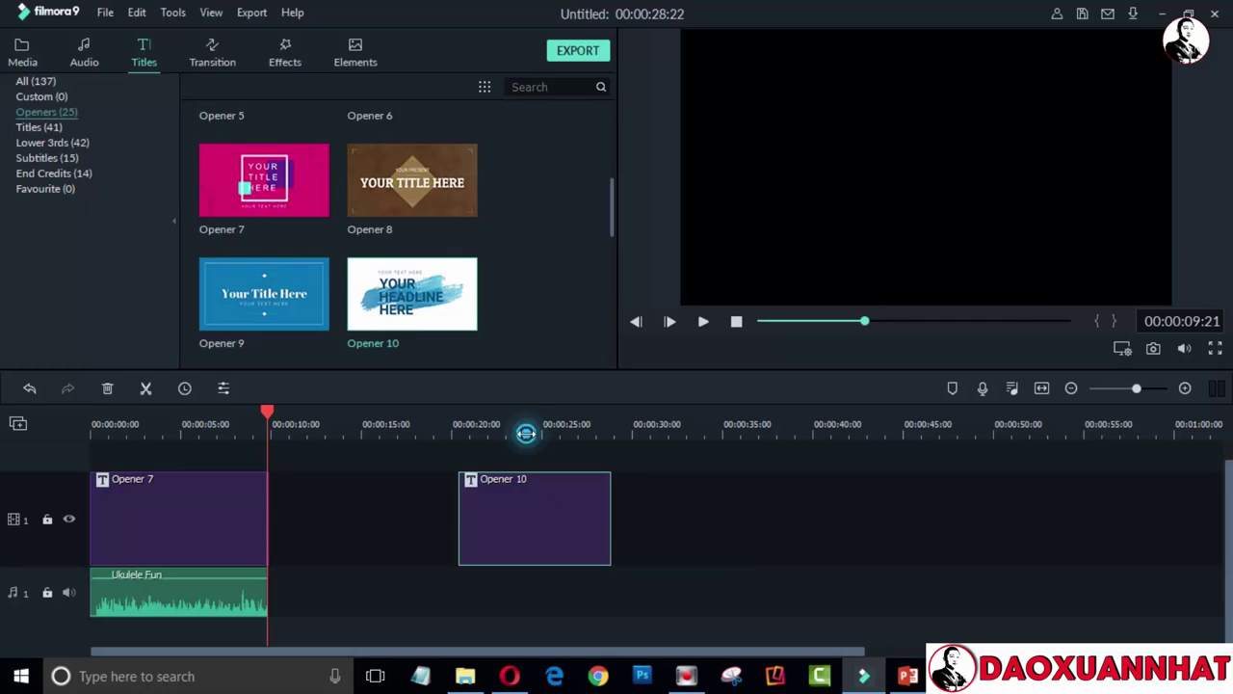
left_click(526, 433)
Inspect Opener 10's text boxes, then delete the Opener 10 clip from the timeline
left_click(875, 135)
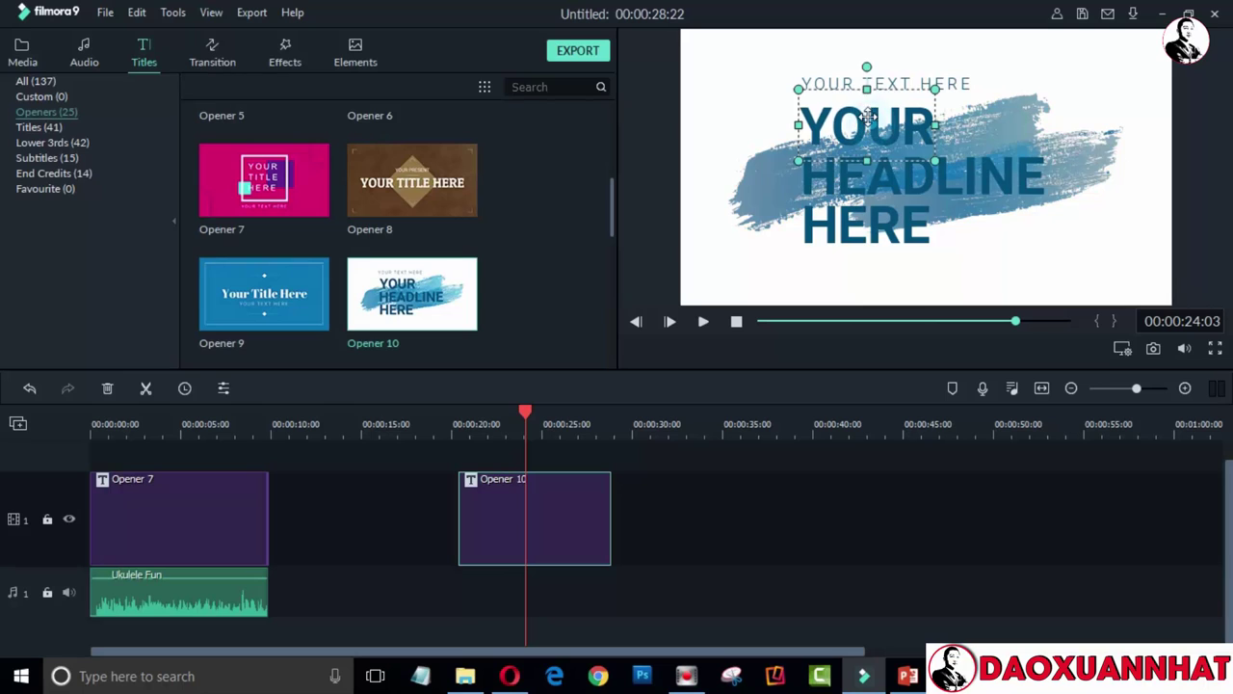
left_click(887, 81)
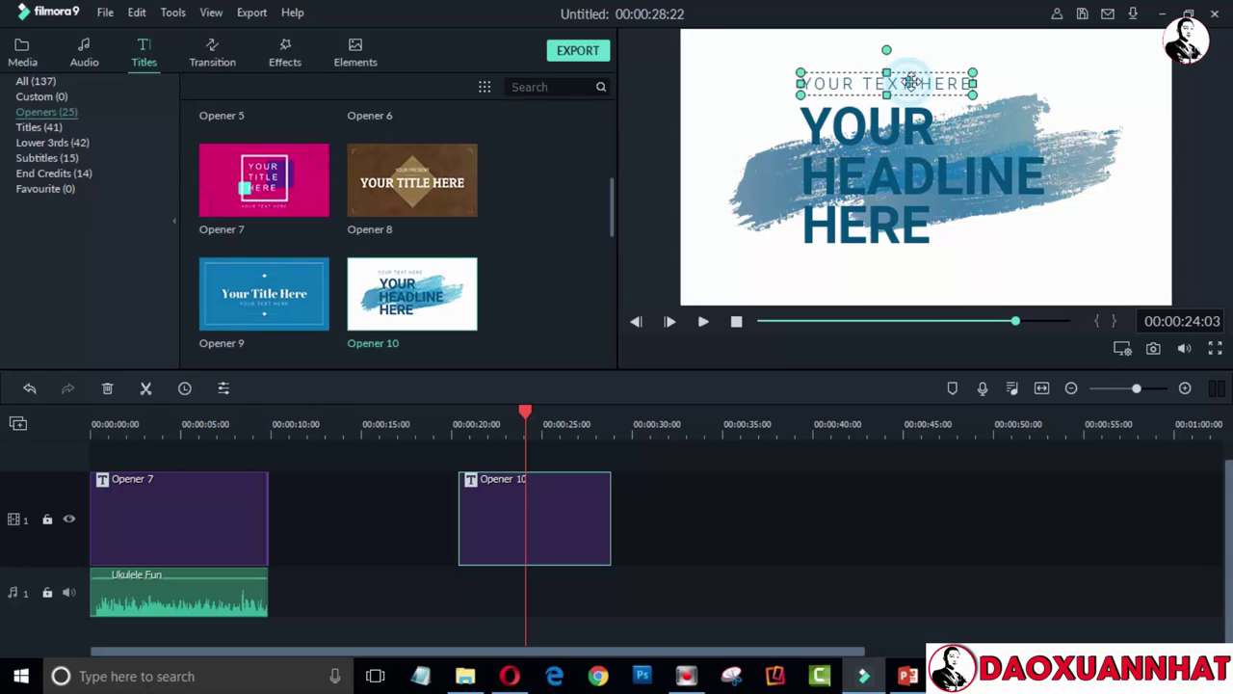
left_click(867, 179)
left_click(868, 245)
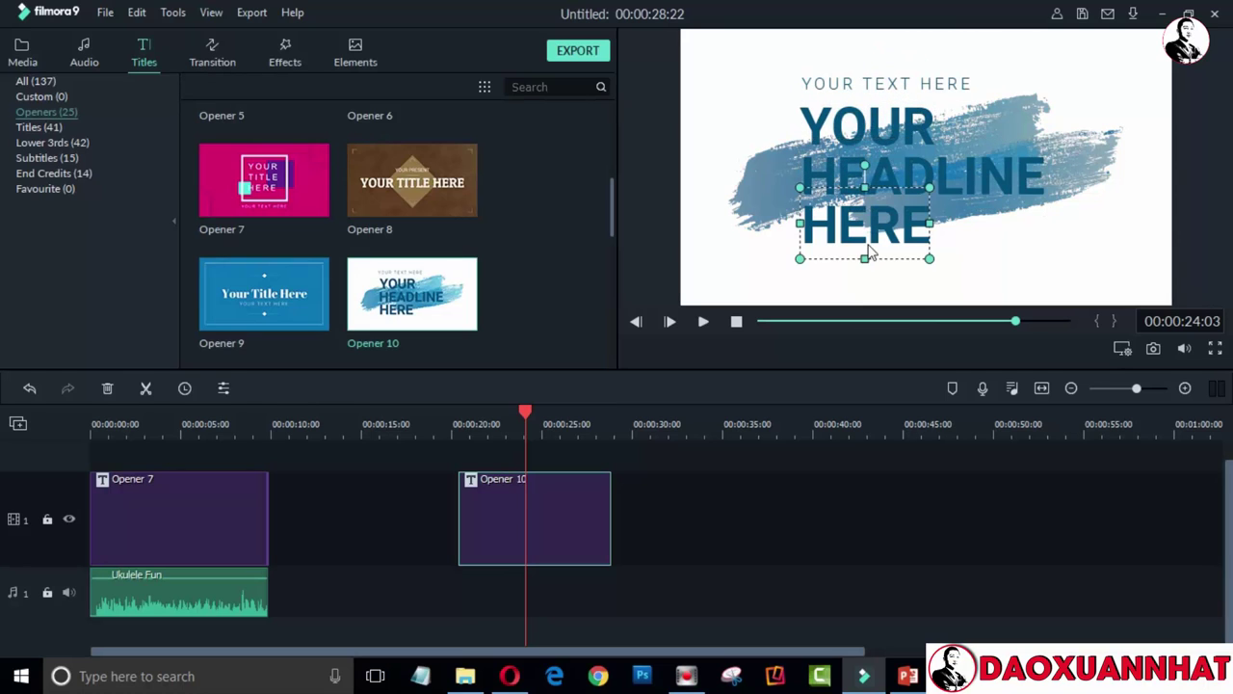
left_click(588, 499)
key("Delete")
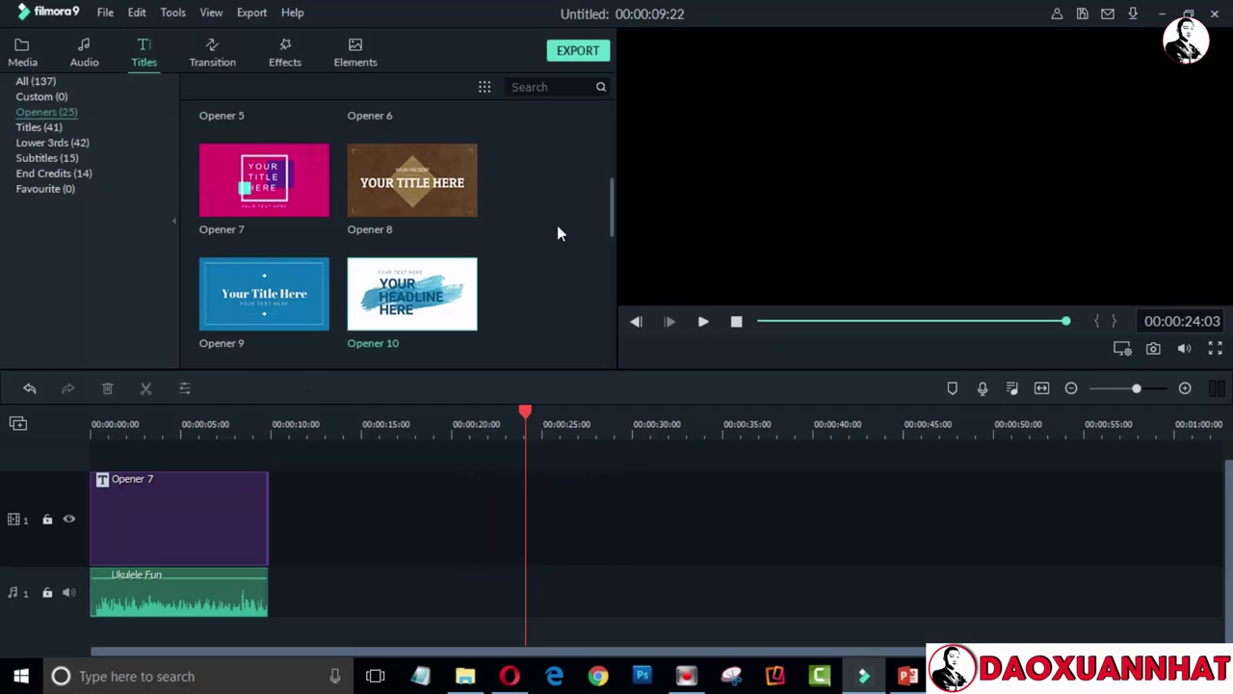
Download the Opener 24 template from the Openers list and return the playhead to 00:00
left_click_drag(614, 219, 598, 121)
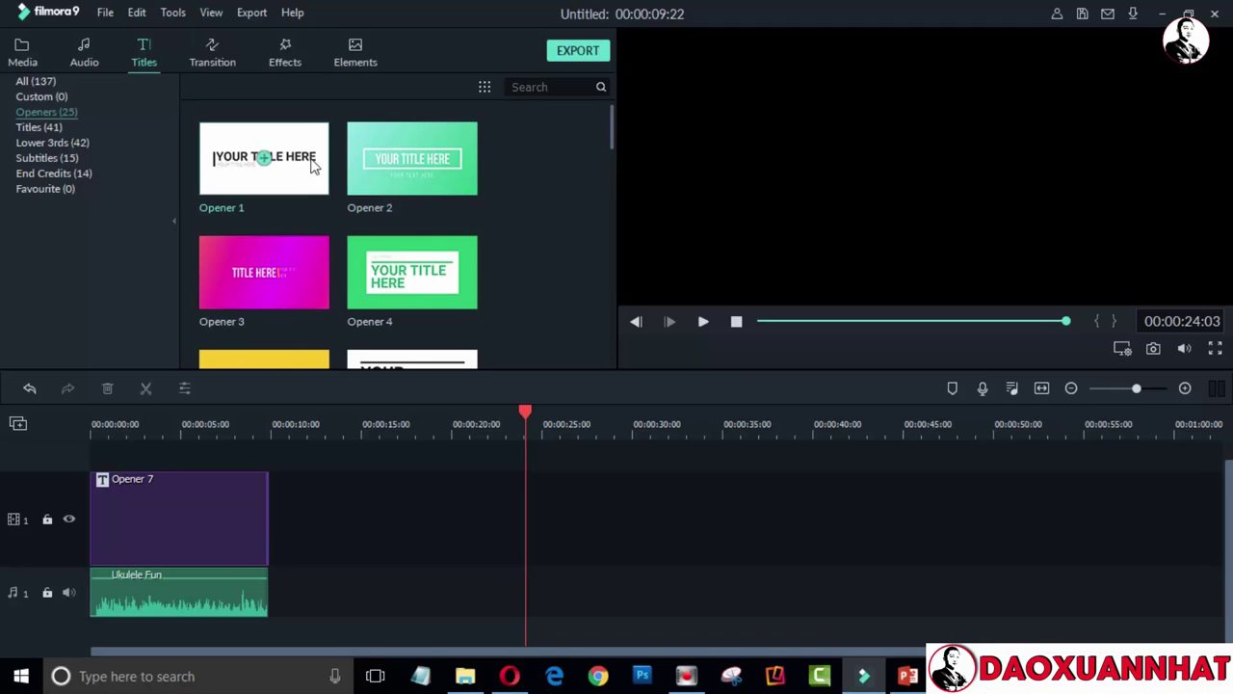
scroll(611, 135, "down", 1)
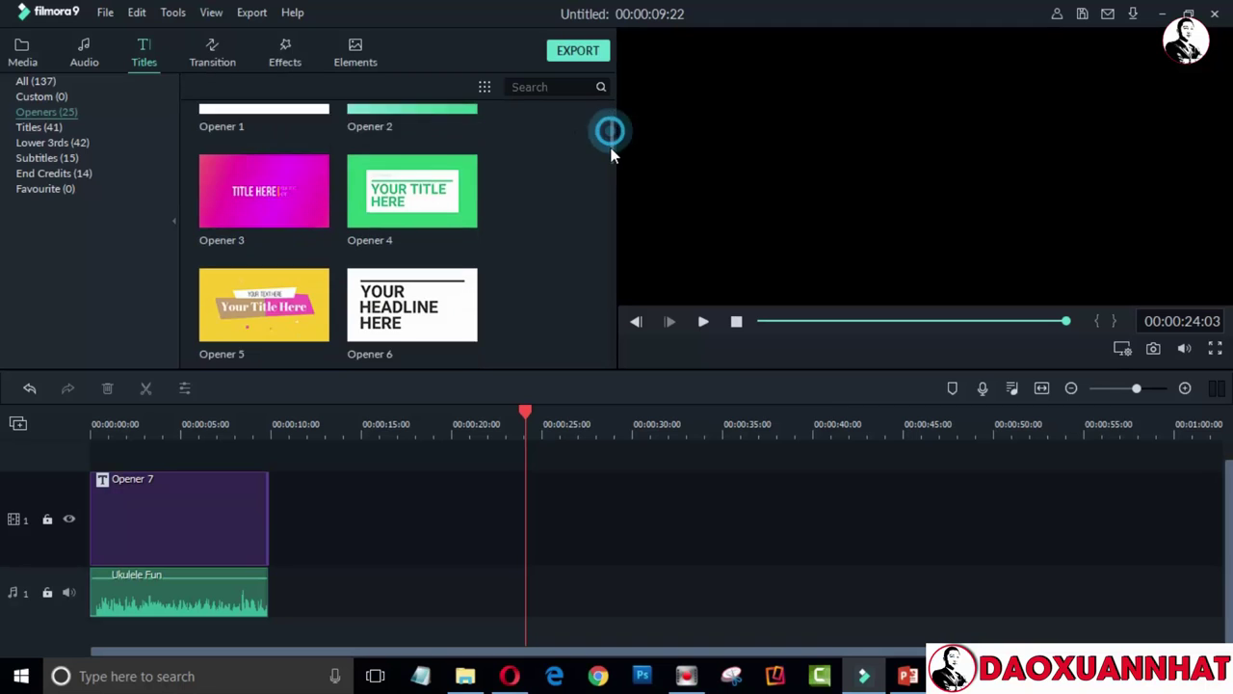
left_click_drag(614, 143, 603, 344)
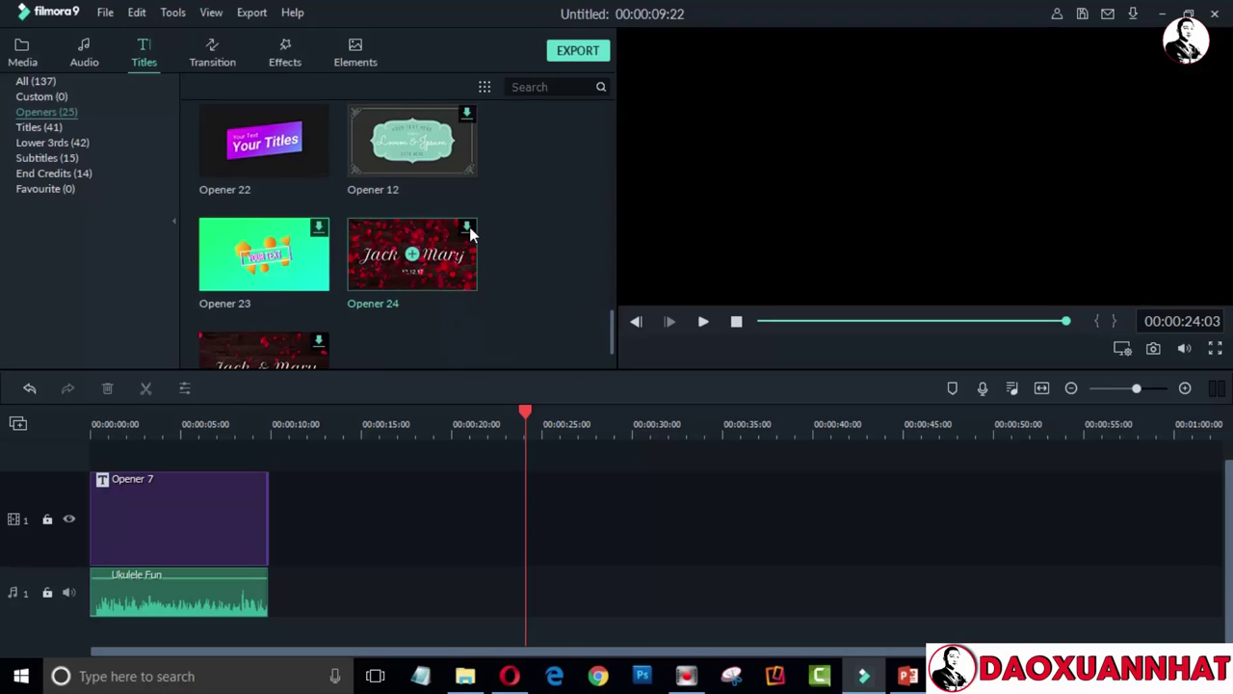
right_click(470, 227)
left_click(543, 267)
left_click(119, 416)
left_click_drag(121, 419, 62, 410)
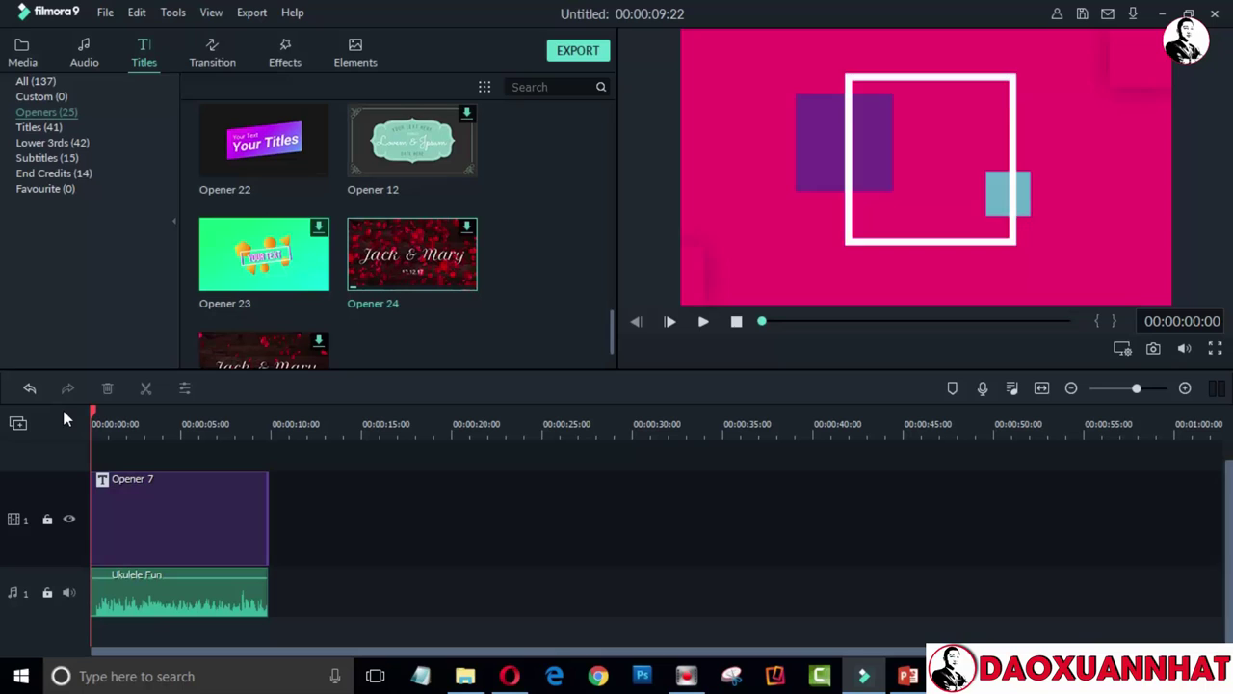
Set the MP4 export to 1920x1080 resolution and Good quality, giving a 7.3 MB estimate
left_click(585, 55)
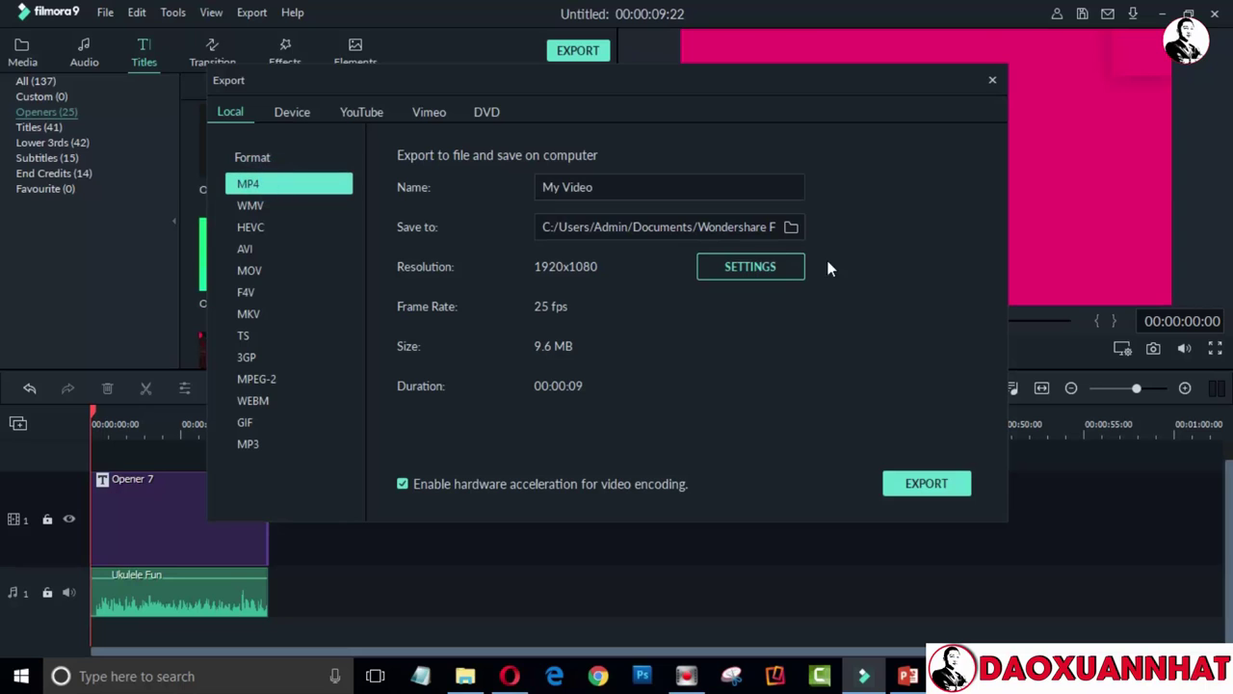
left_click(766, 269)
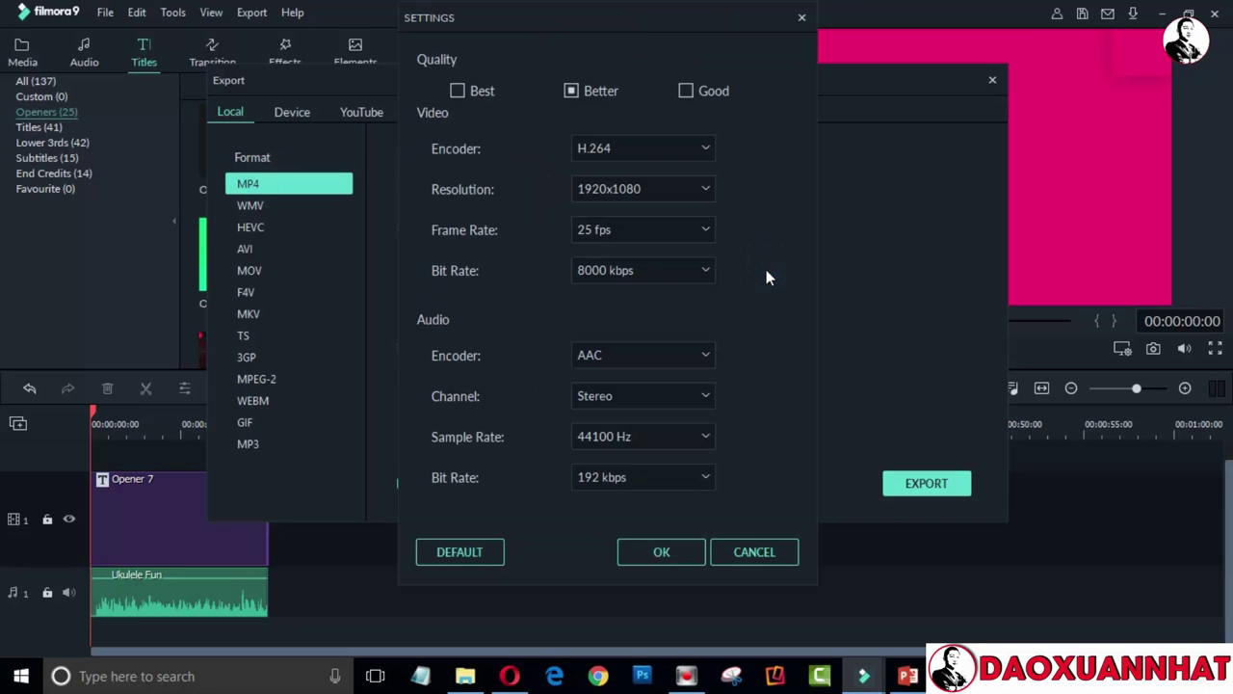
left_click(701, 189)
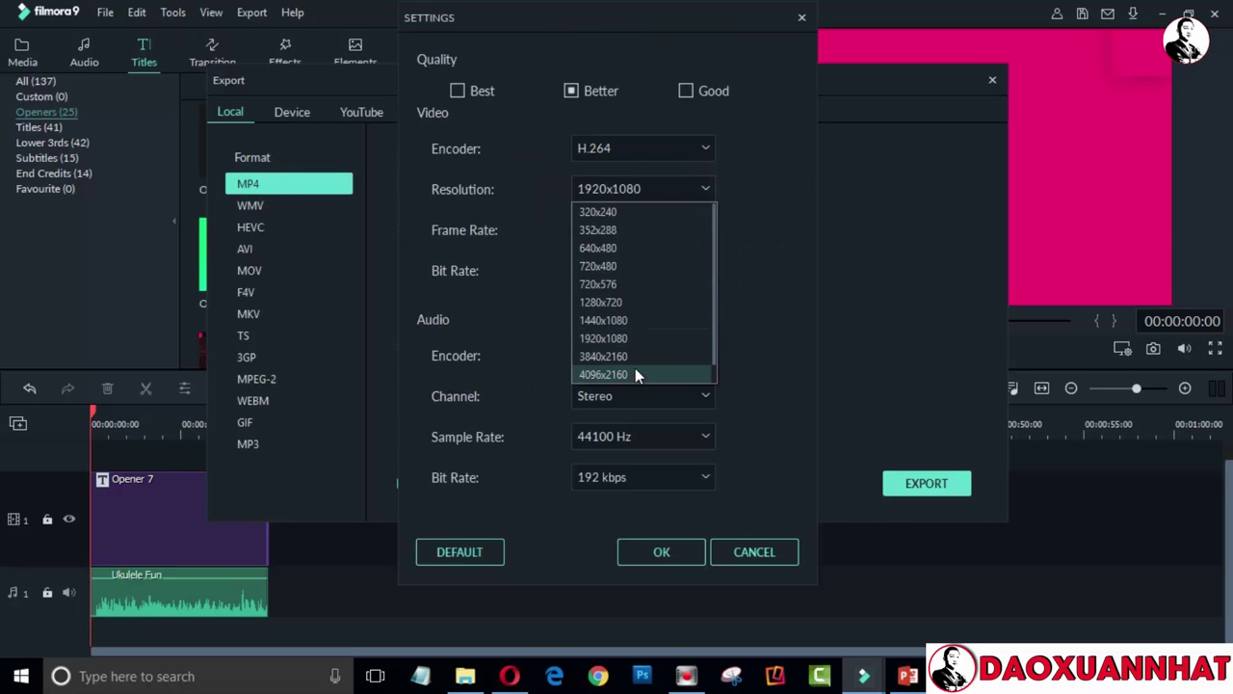
left_click(635, 368)
left_click(695, 187)
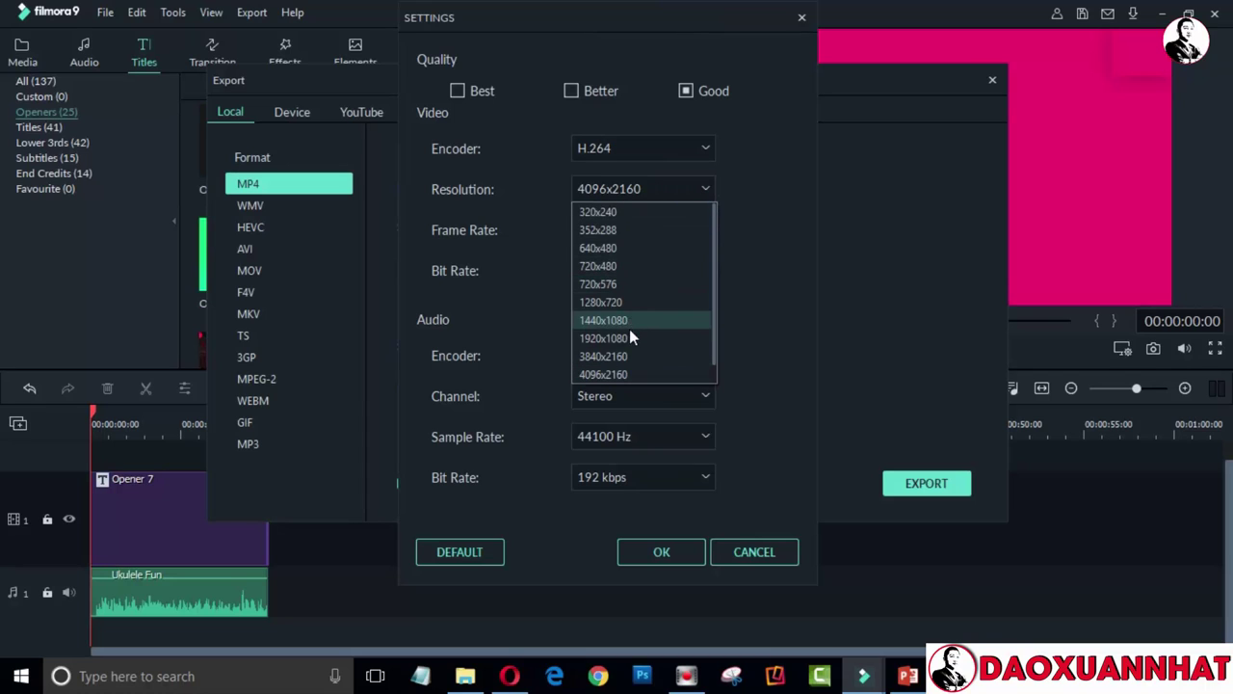
left_click(615, 339)
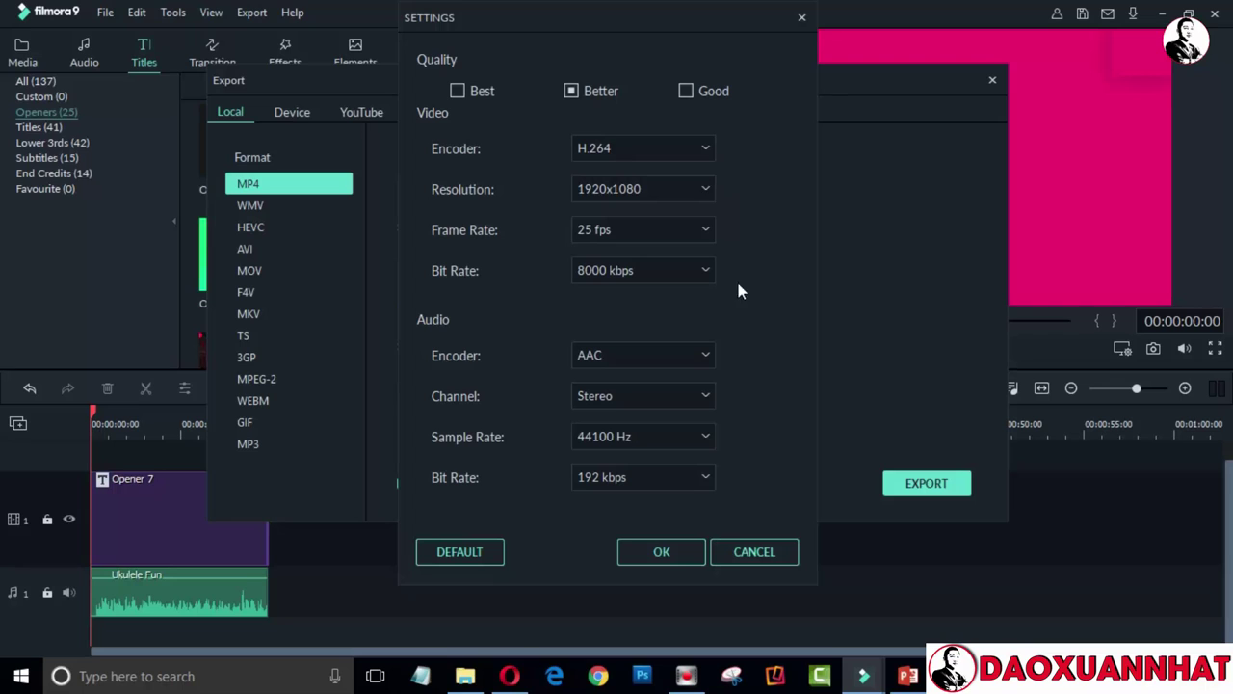
left_click(687, 93)
left_click(675, 555)
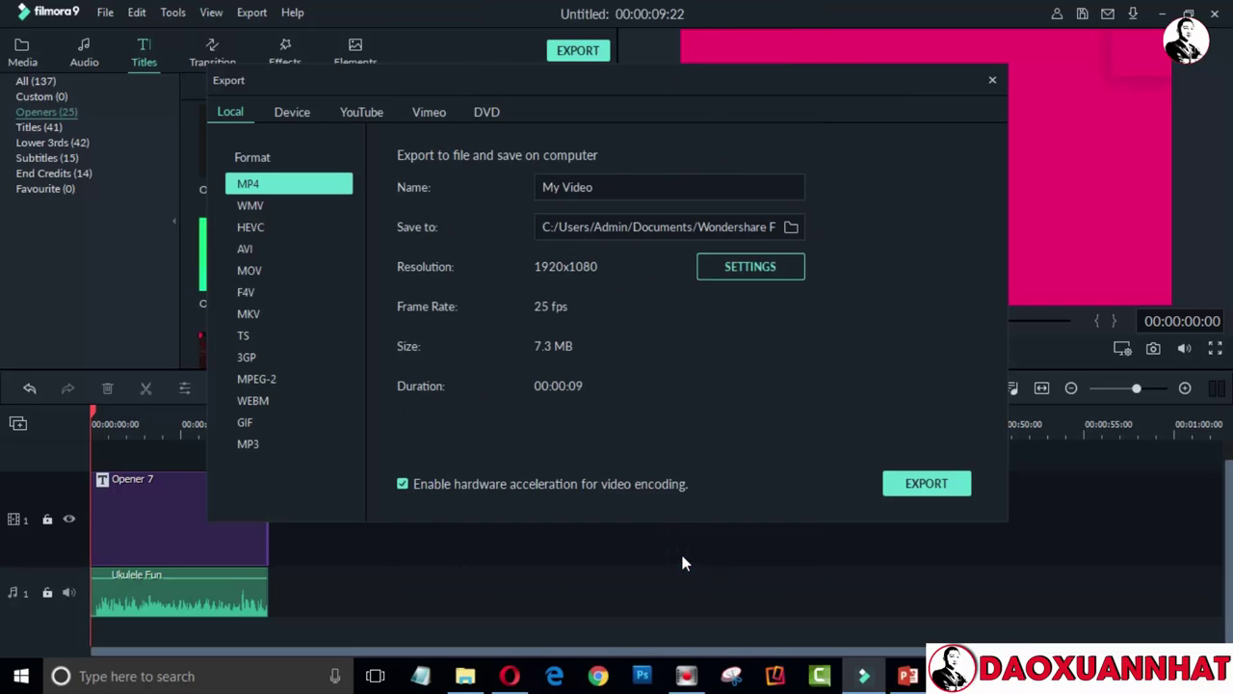
Keep the default save folder, name the file intro-dao-xuan-nhat, and export the MP4
left_click(792, 226)
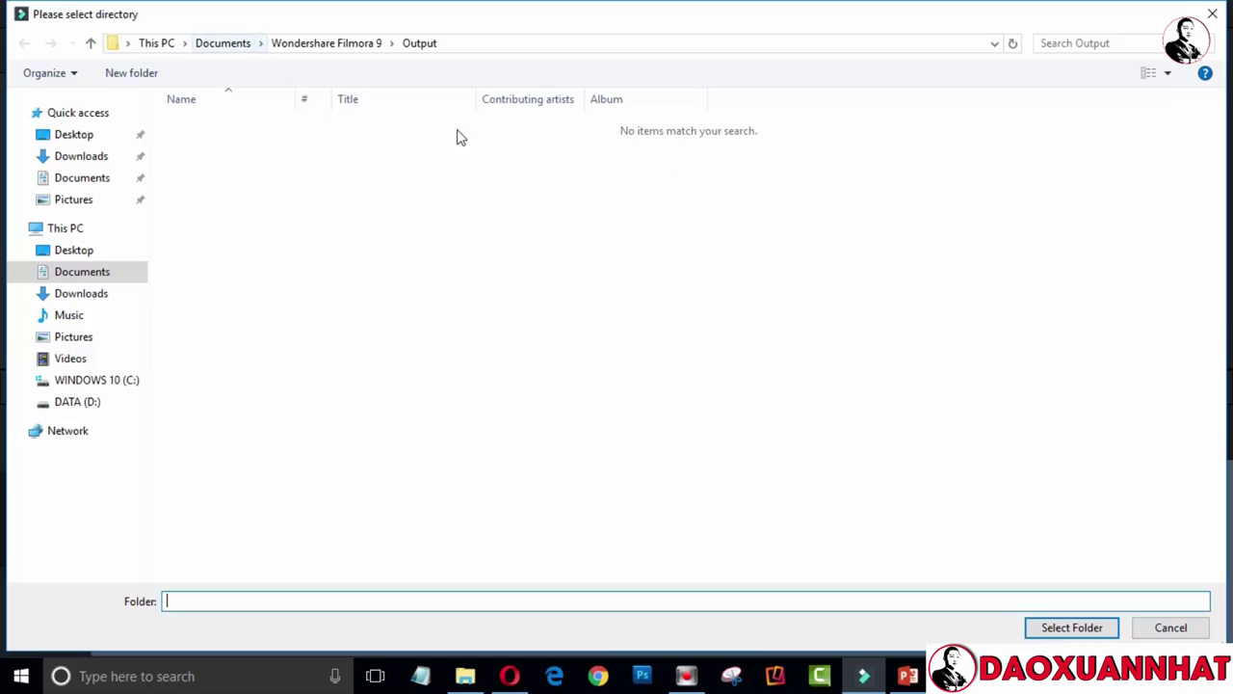
left_click(1171, 627)
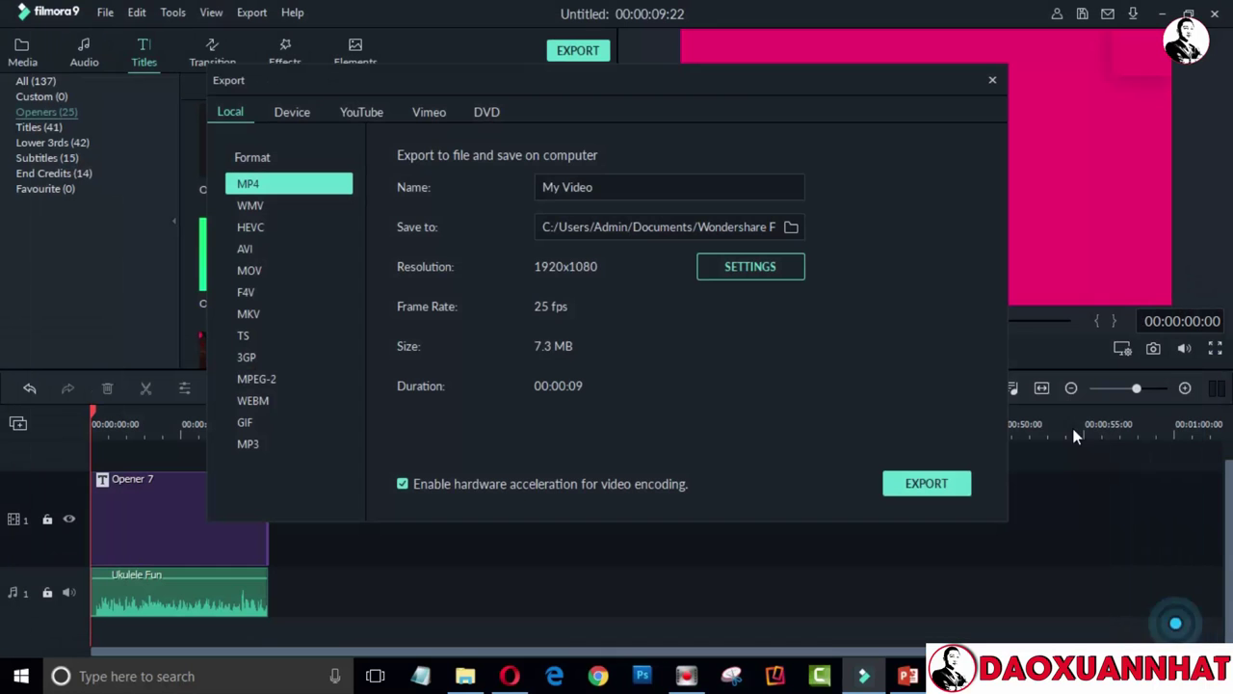
triple_click(649, 187)
key("BackSpace")
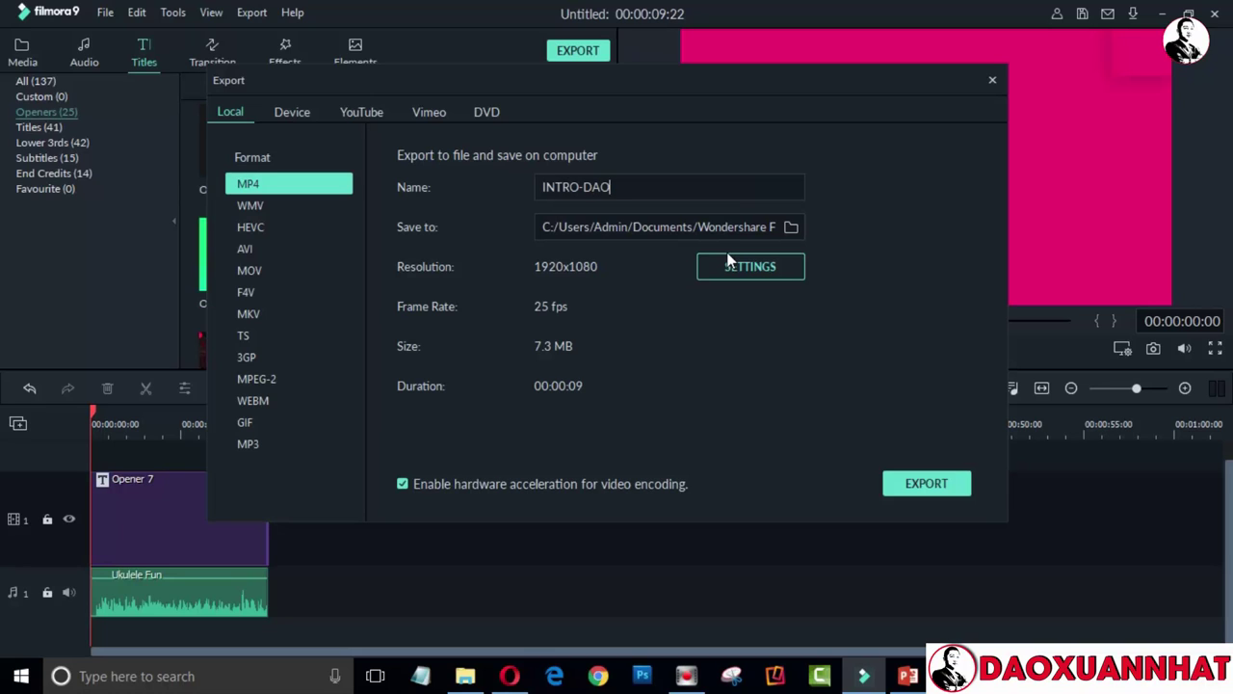
key("BackSpace")
key("BackSpace")
key("BackSpace")
key("BackSpace")
key("BackSpace")
key("BackSpace")
key("BackSpace")
key("BackSpace")
key("BackSpace")
key("BackSpace")
type("intro-da")
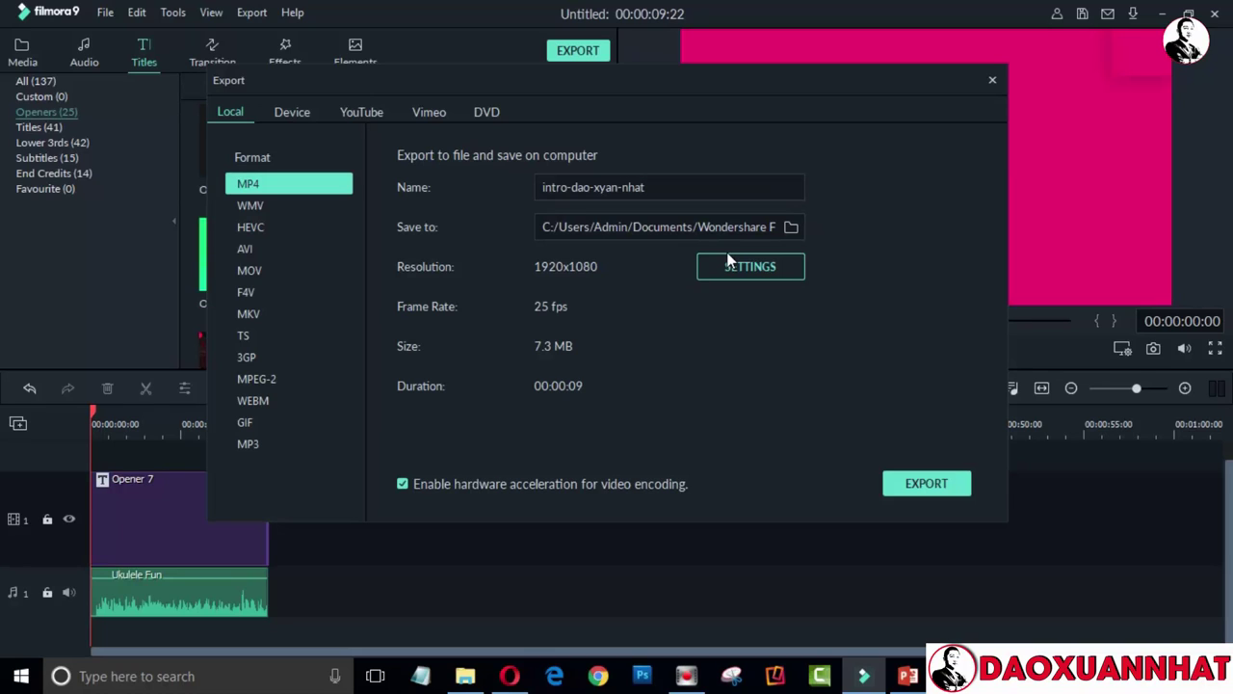
left_click(605, 187)
key("BackSpace")
type("u")
left_click(923, 491)
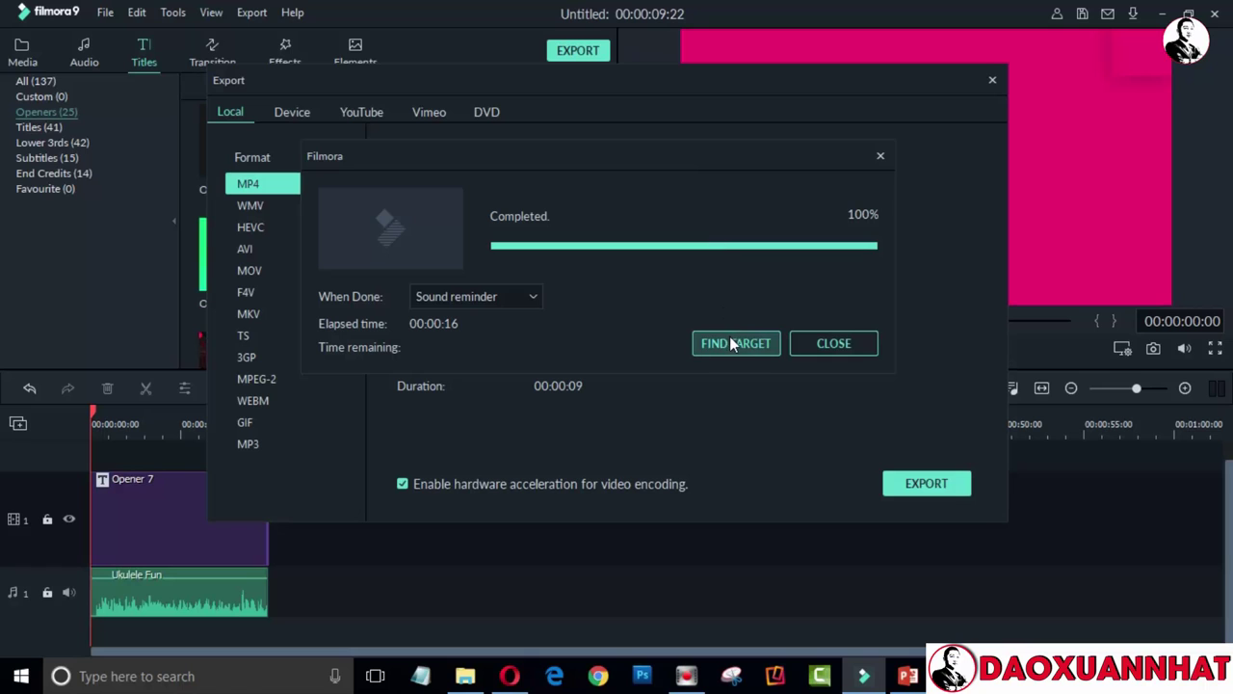
Play the exported intro-dao-xuan-nhat.mp4 from its folder in Windows Media Player, then pause
left_click(748, 347)
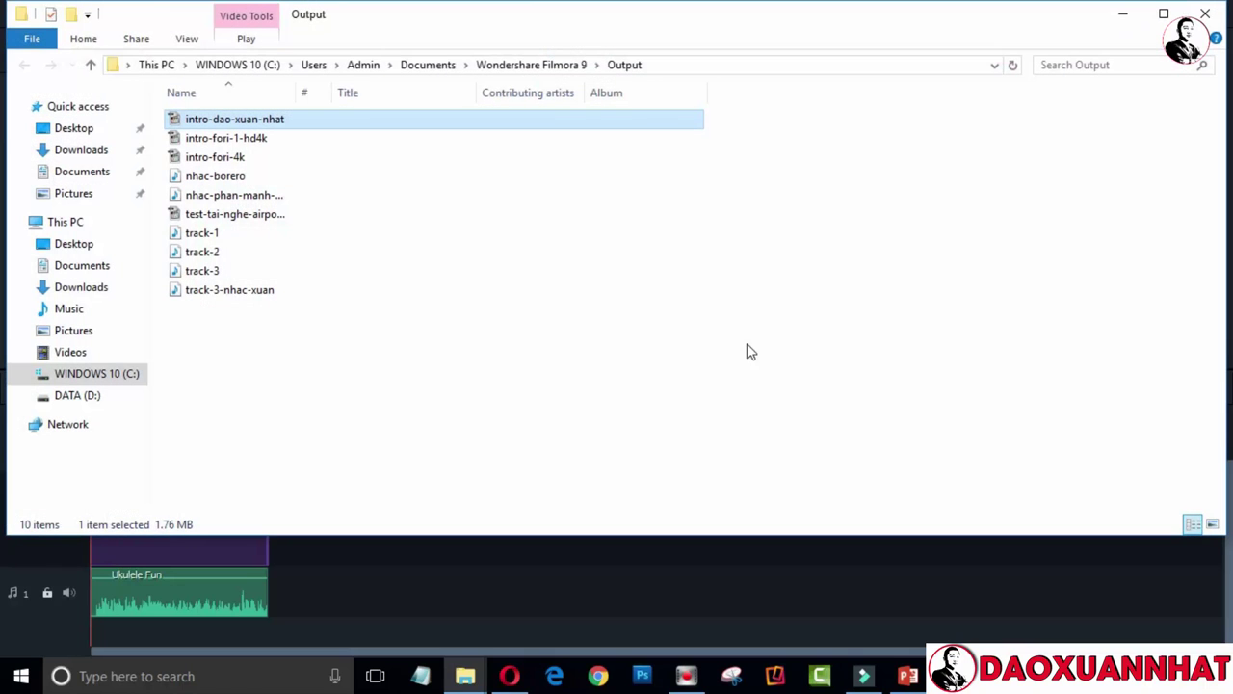
double_click(330, 128)
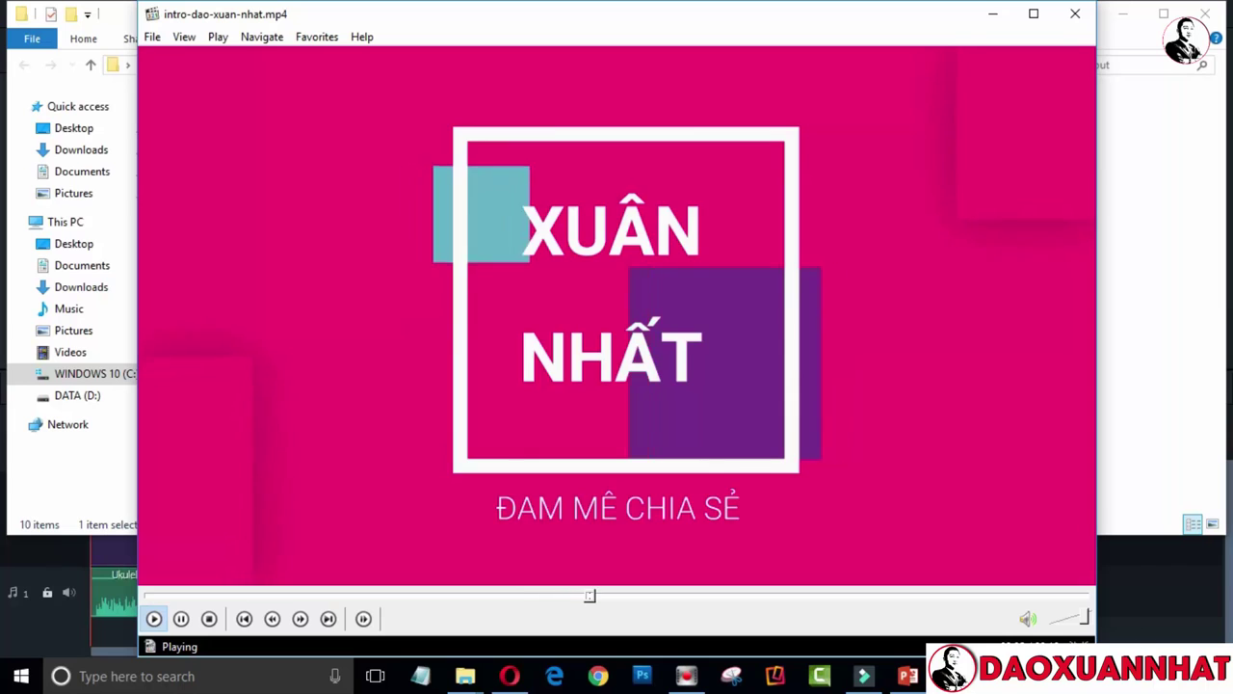
left_click(1137, 676)
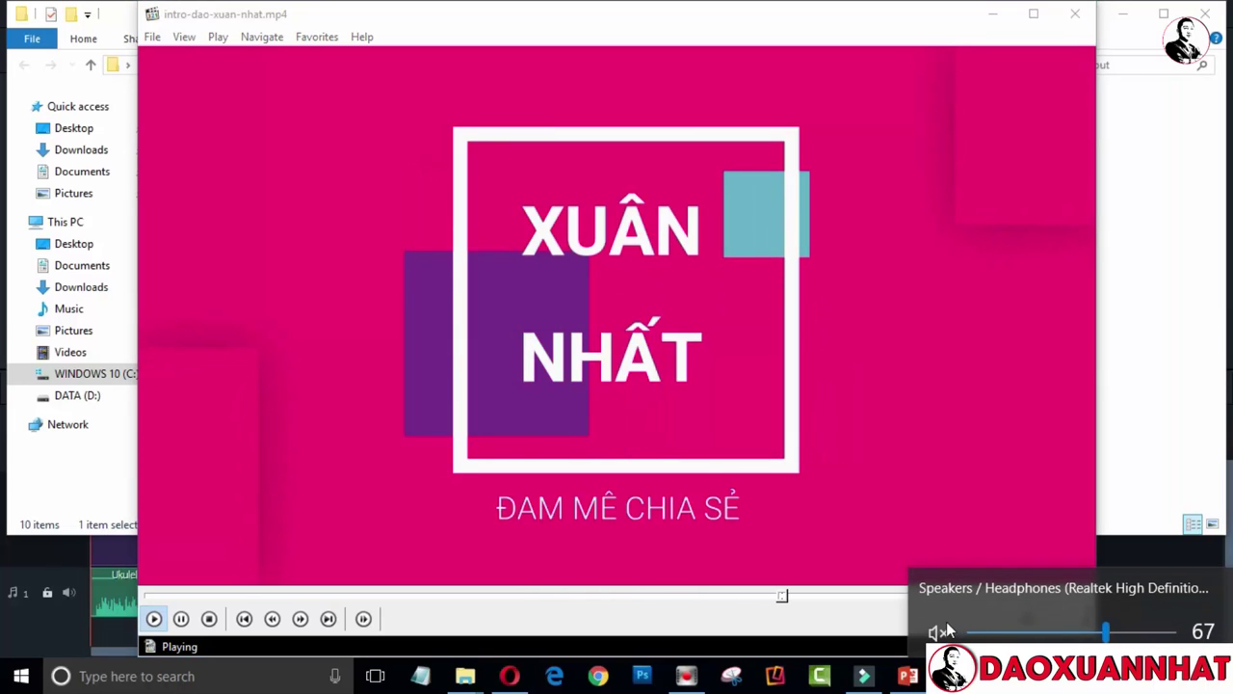
left_click(157, 596)
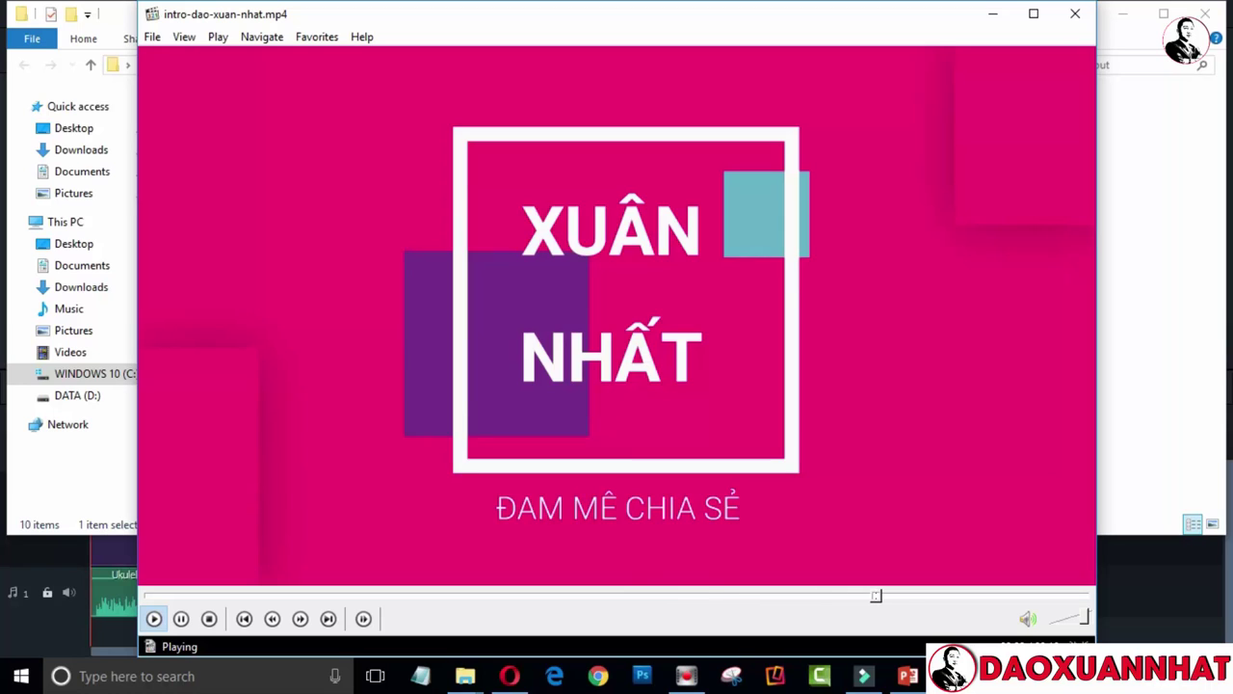
left_click(1021, 125)
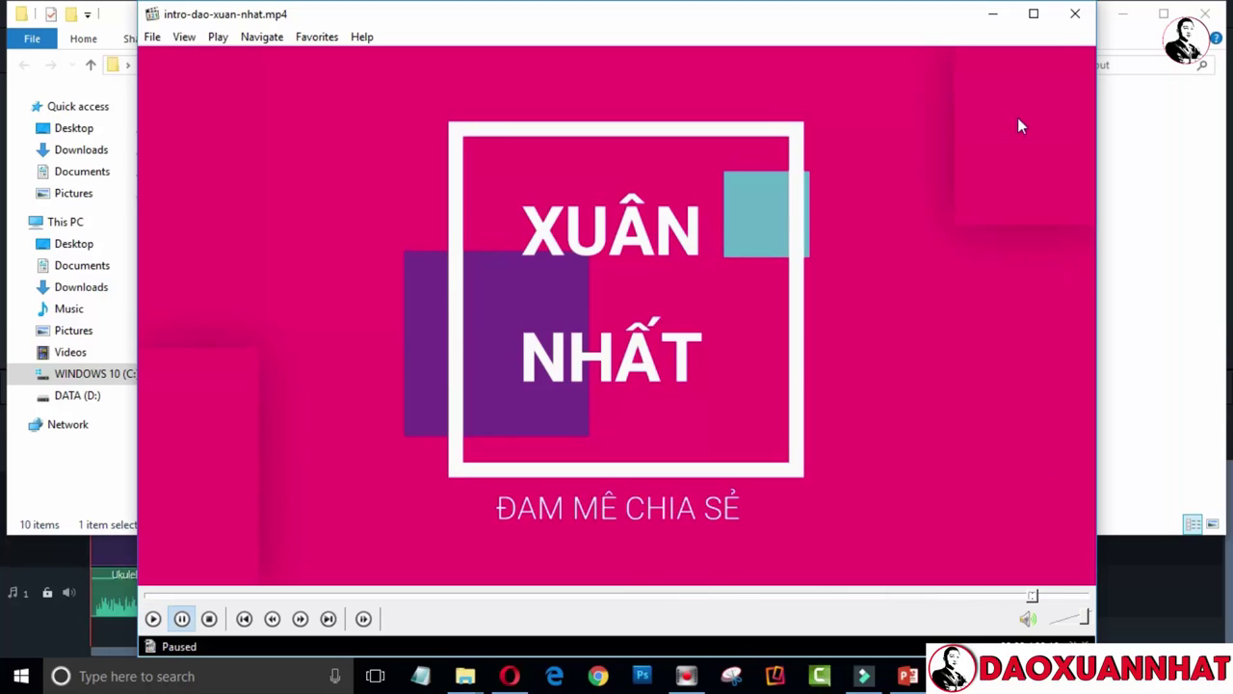
Minimize the player and folder windows and close Filmora's Export dialog
left_click(994, 12)
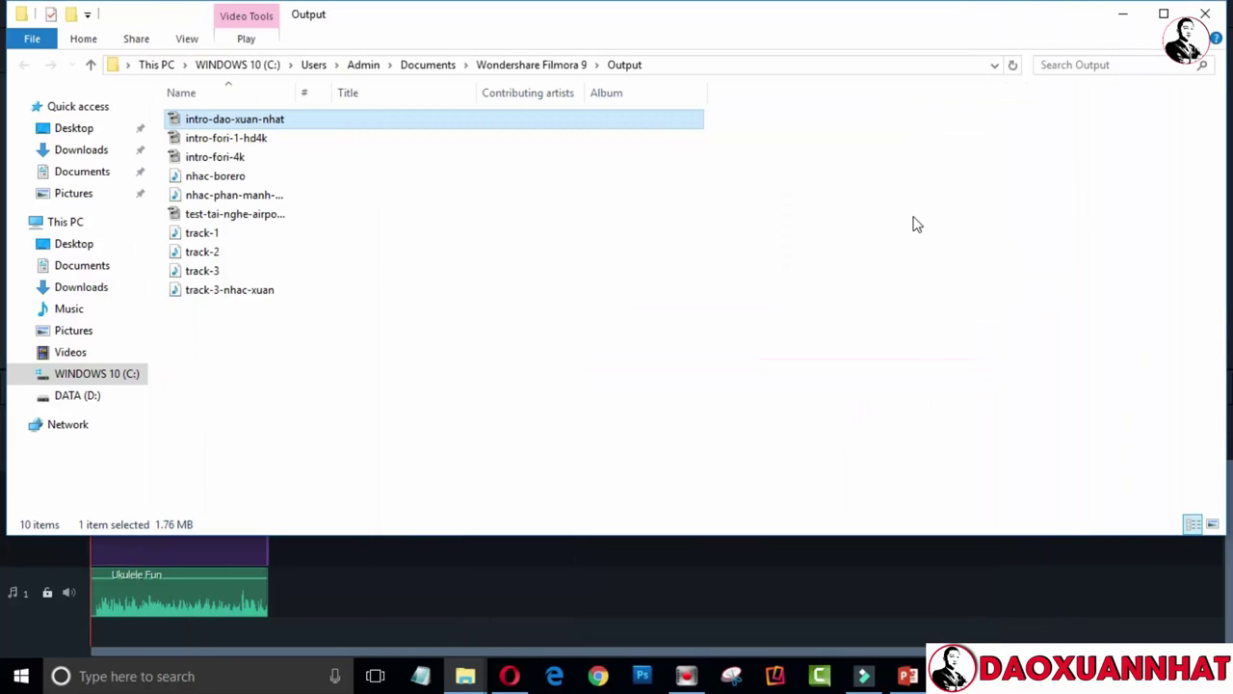
left_click(1122, 14)
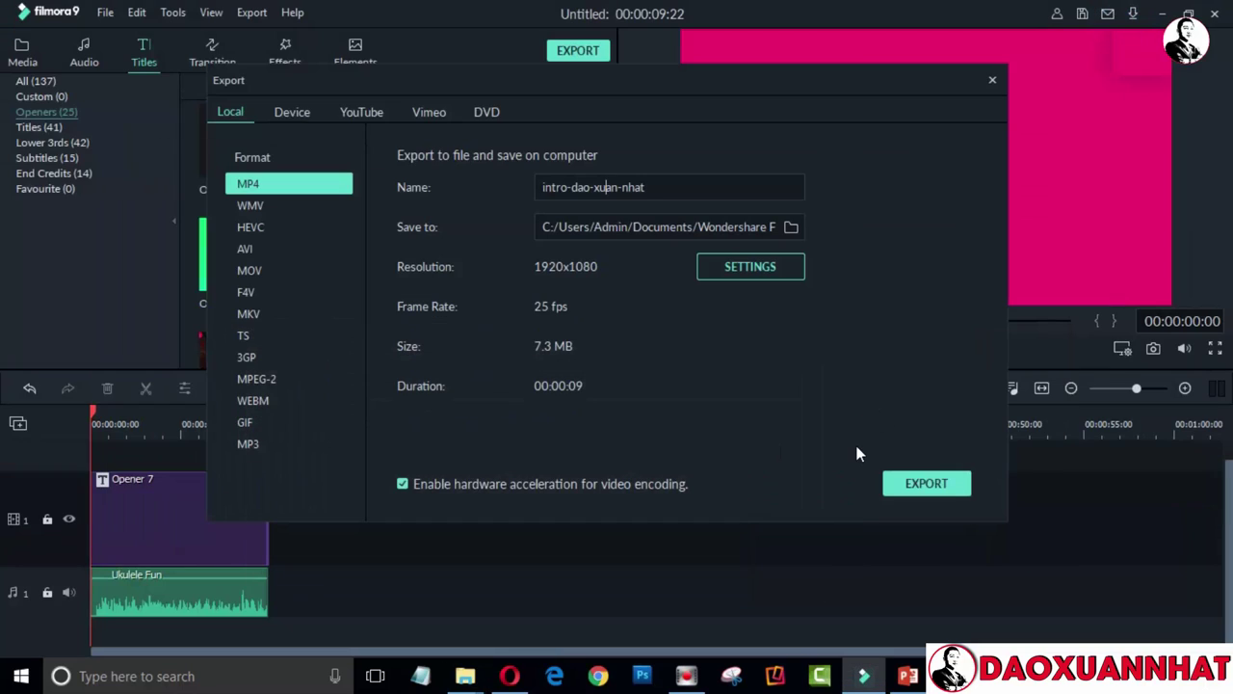
left_click(993, 82)
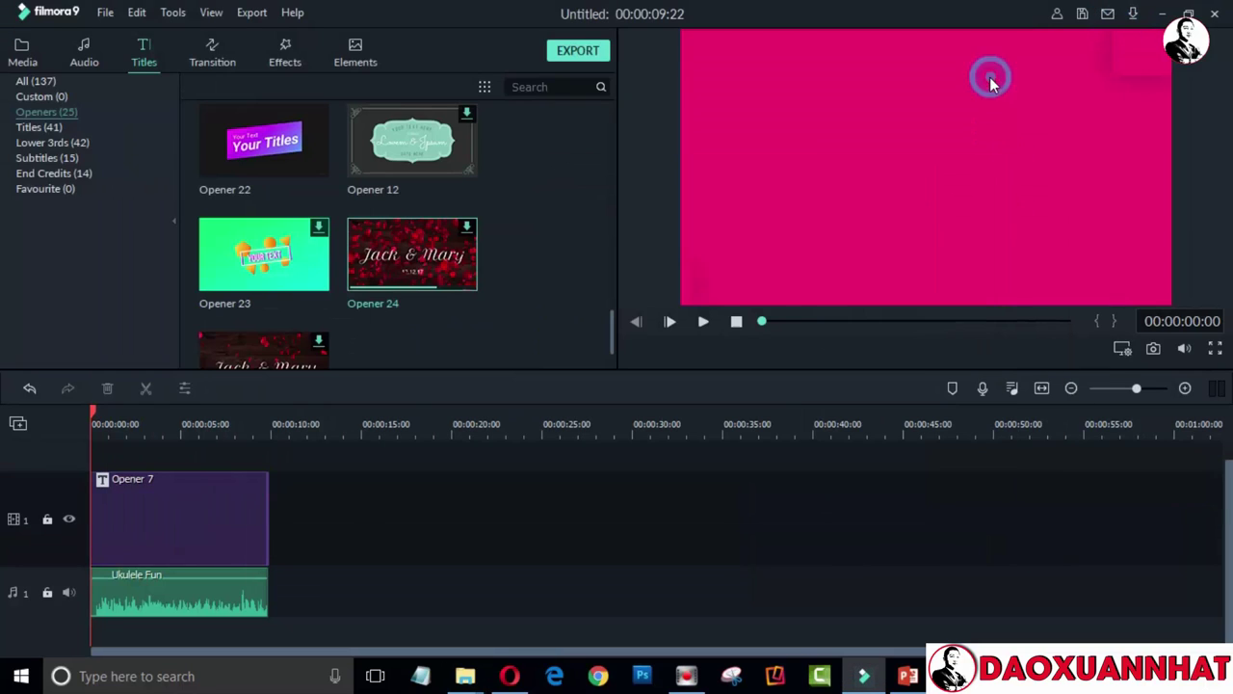